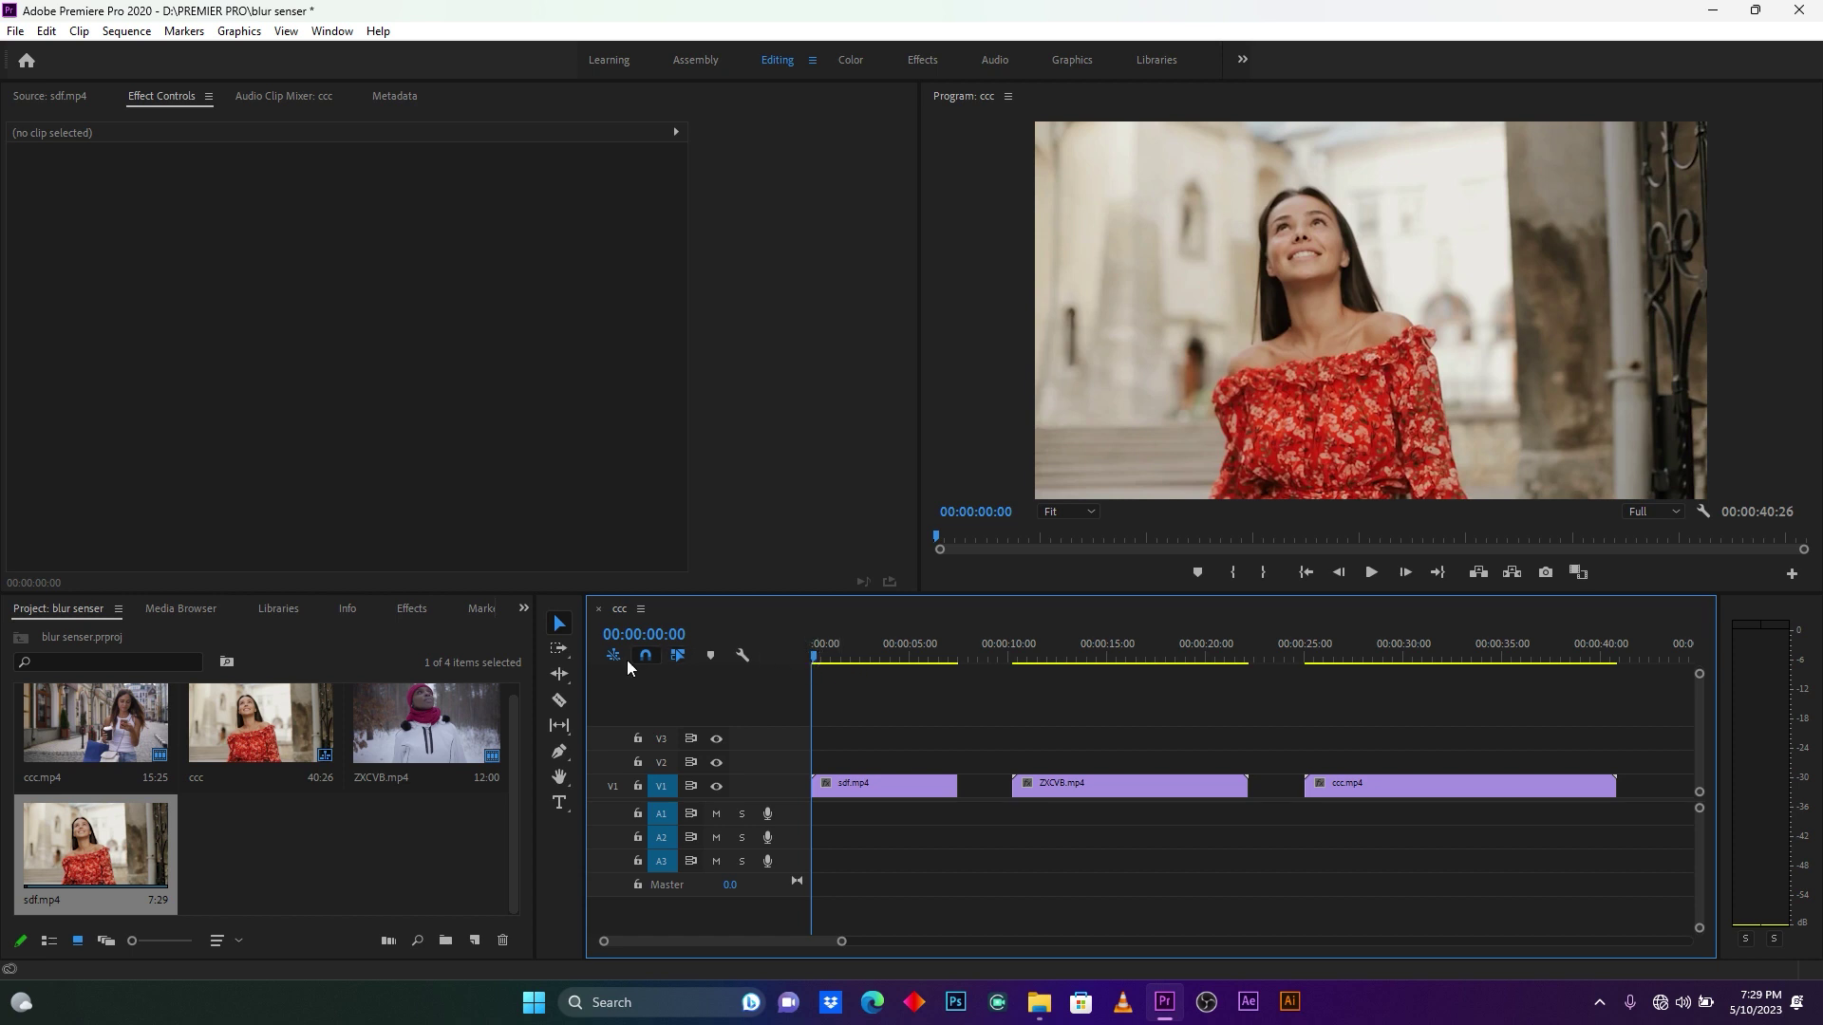
Step: Search the Effects library for 'MOSA' and apply the Mosaic effect to sdf.mp4
{"action": "left_click", "coordinate": [525, 610]}
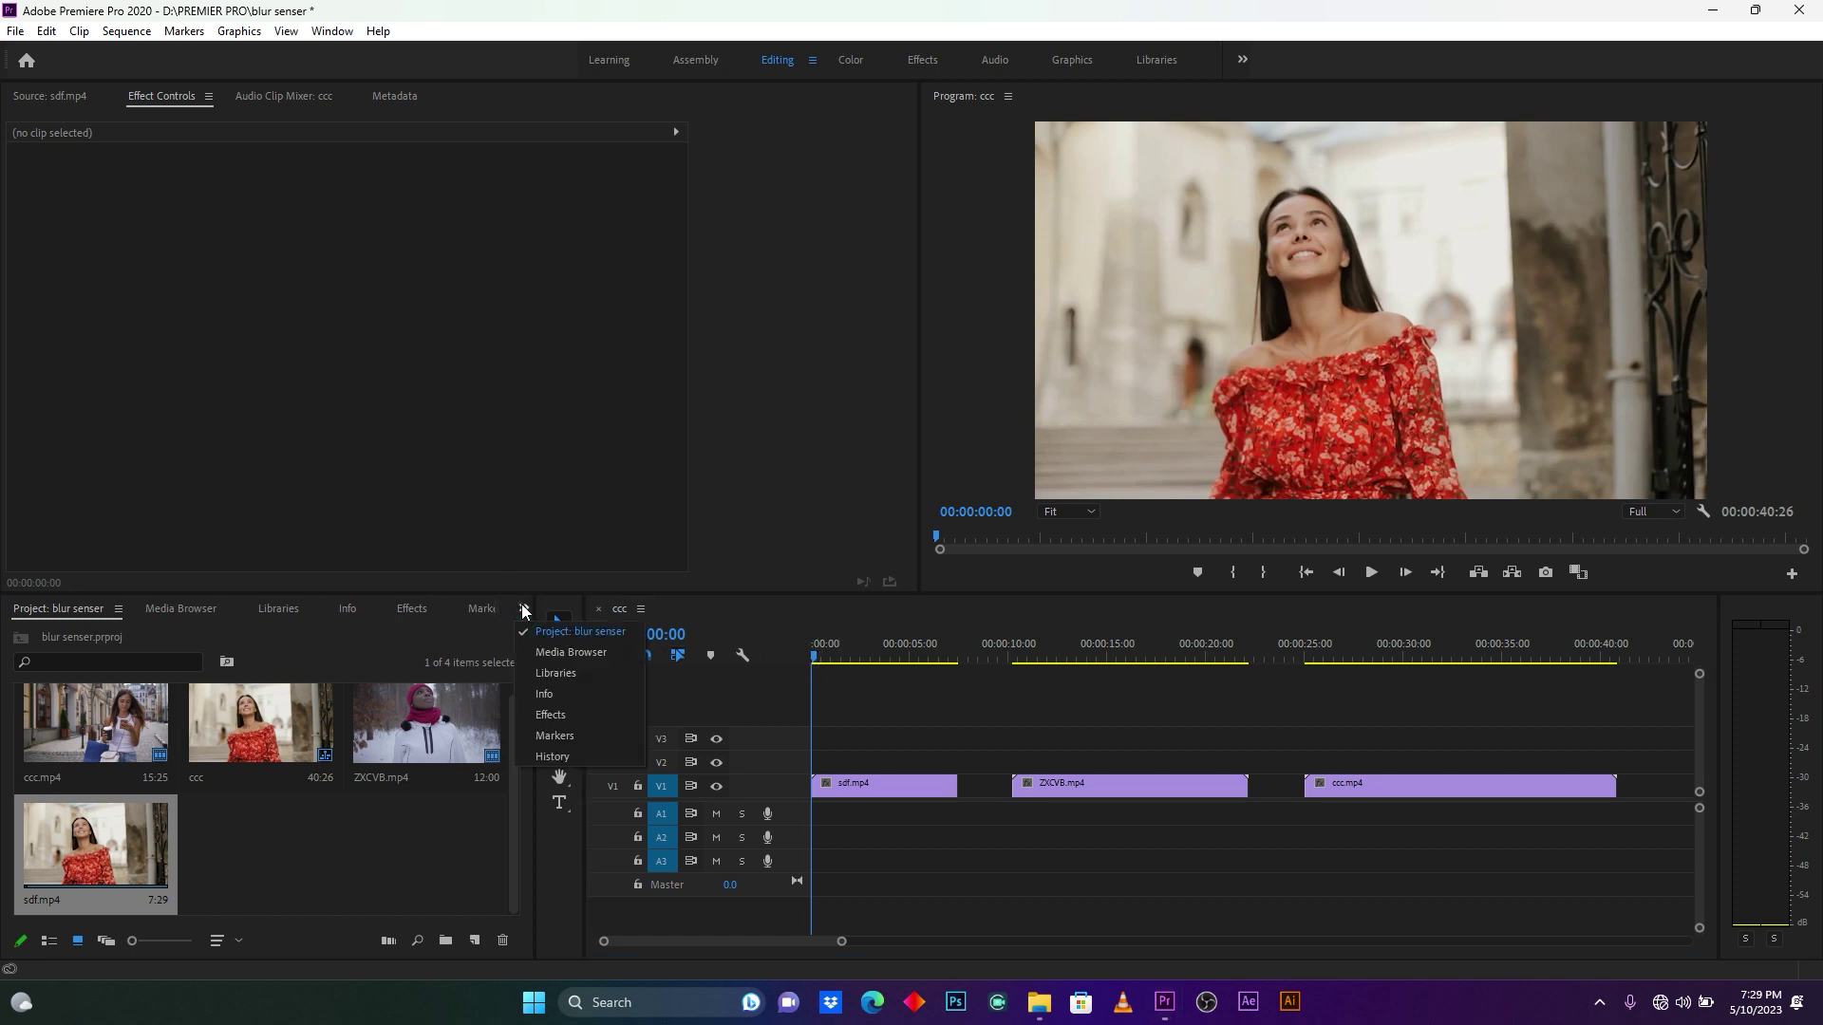
{"action": "left_click", "coordinate": [552, 714]}
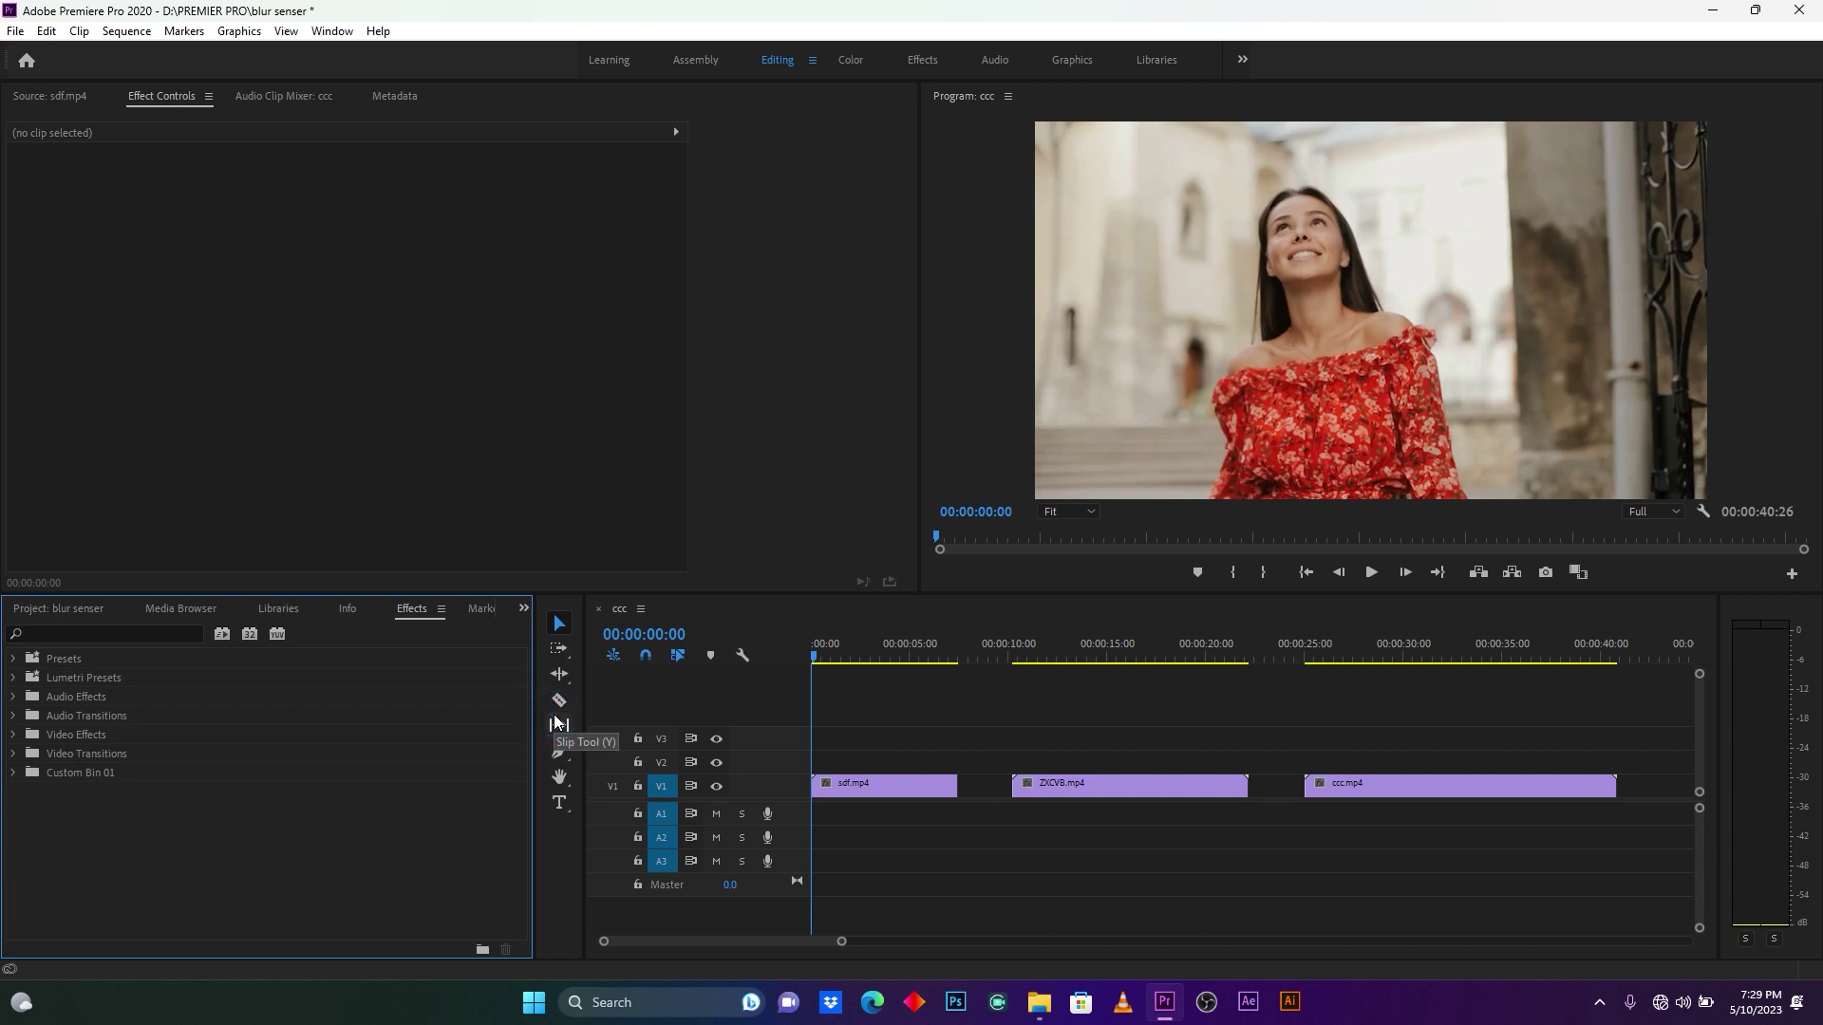
{"action": "left_click", "coordinate": [142, 629]}
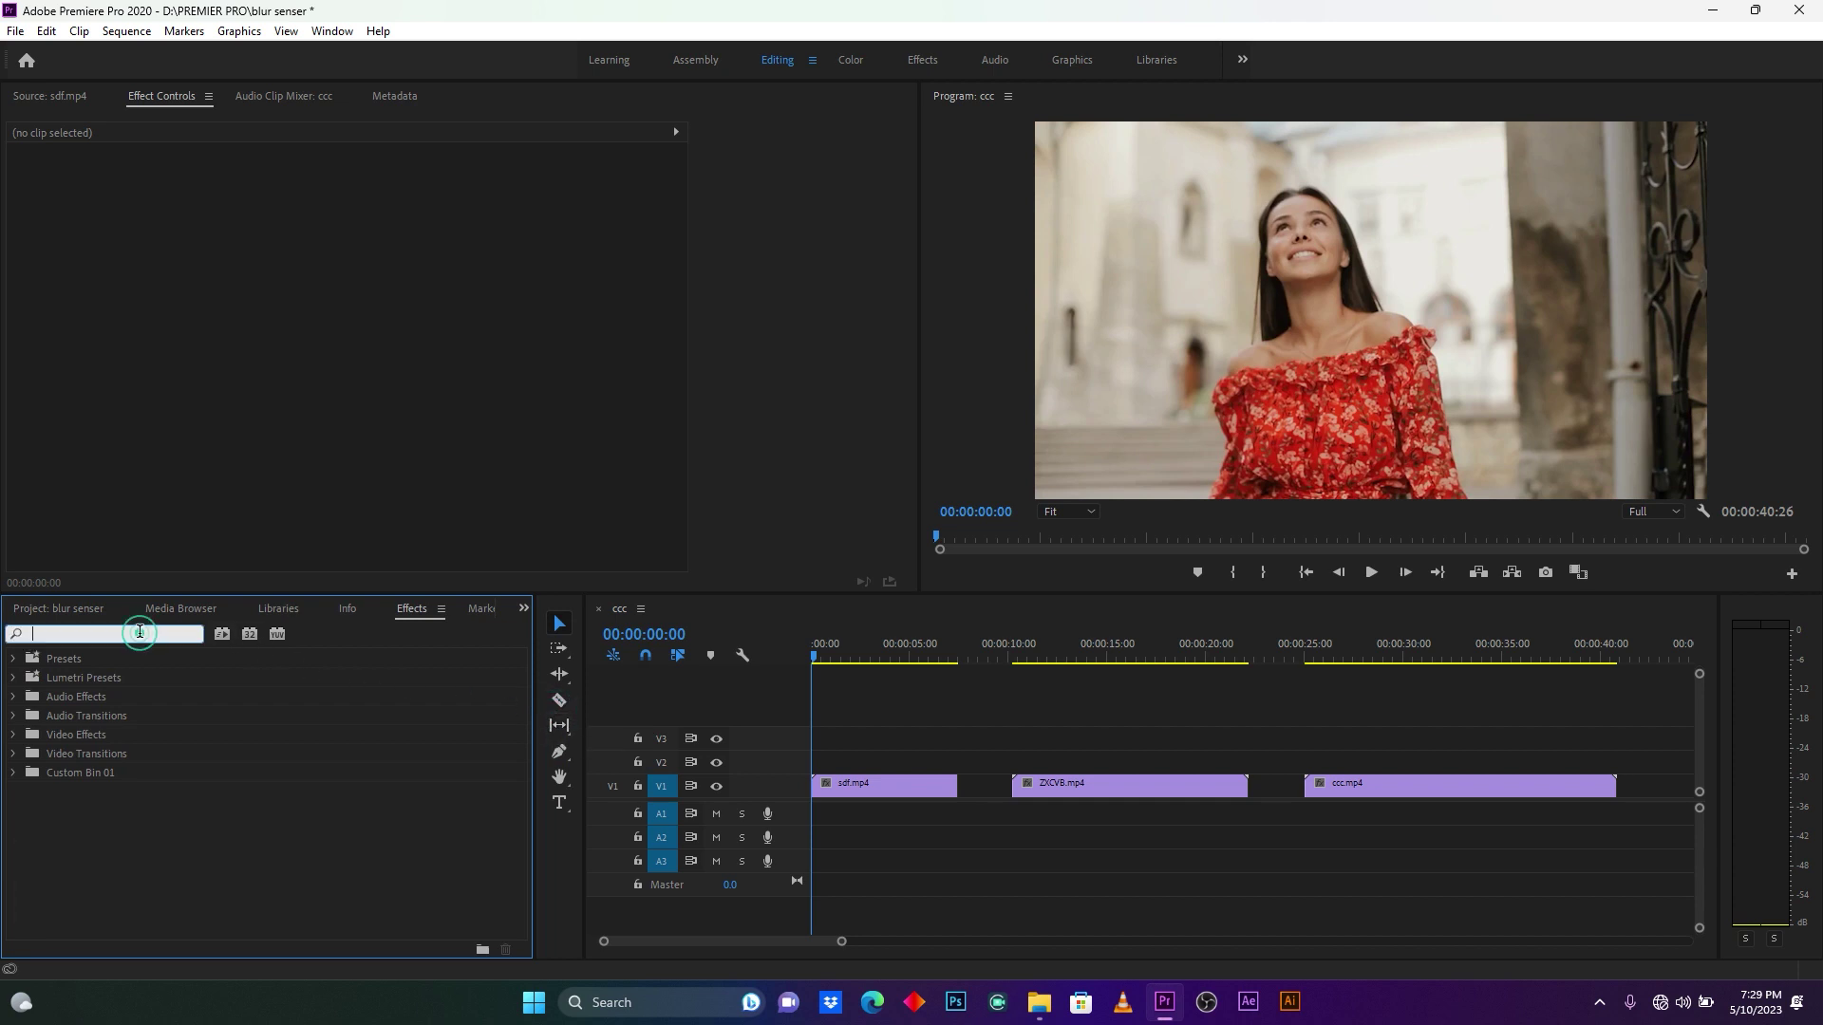
{"action": "left_click", "coordinate": [883, 785]}
{"action": "left_click", "coordinate": [139, 632]}
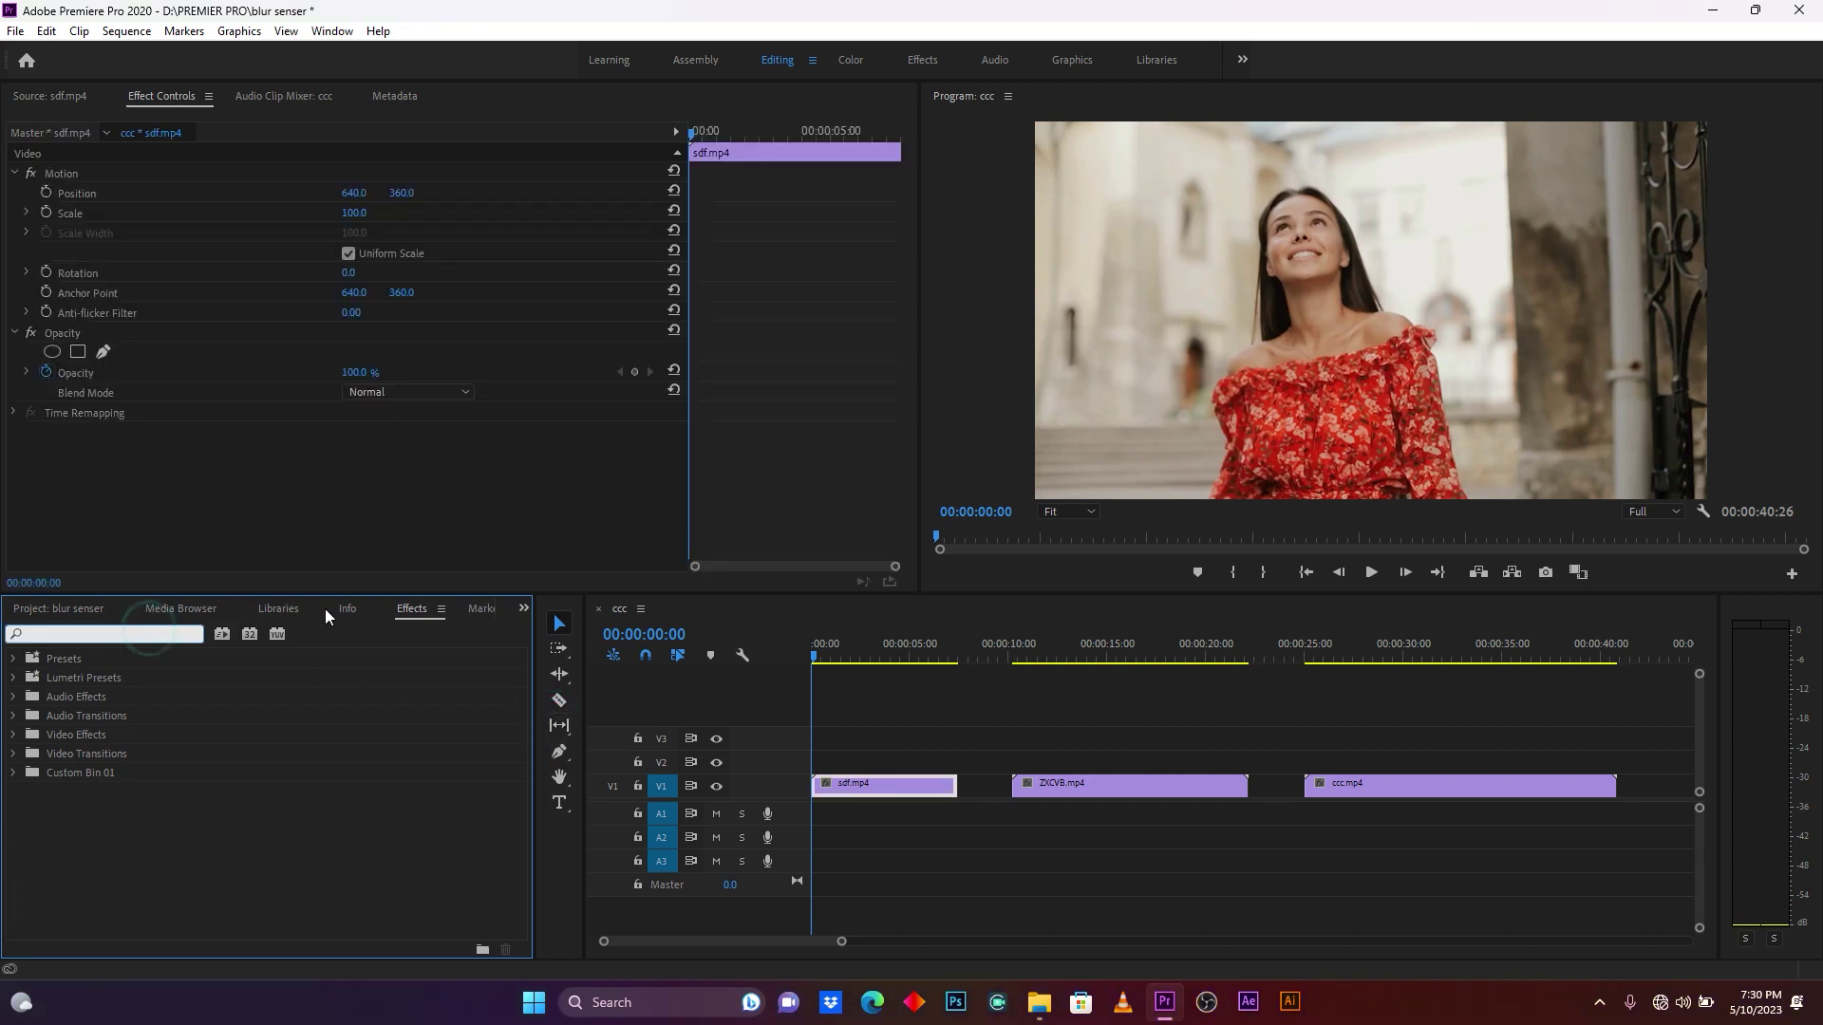
{"action": "type", "text": "MOSAI"}
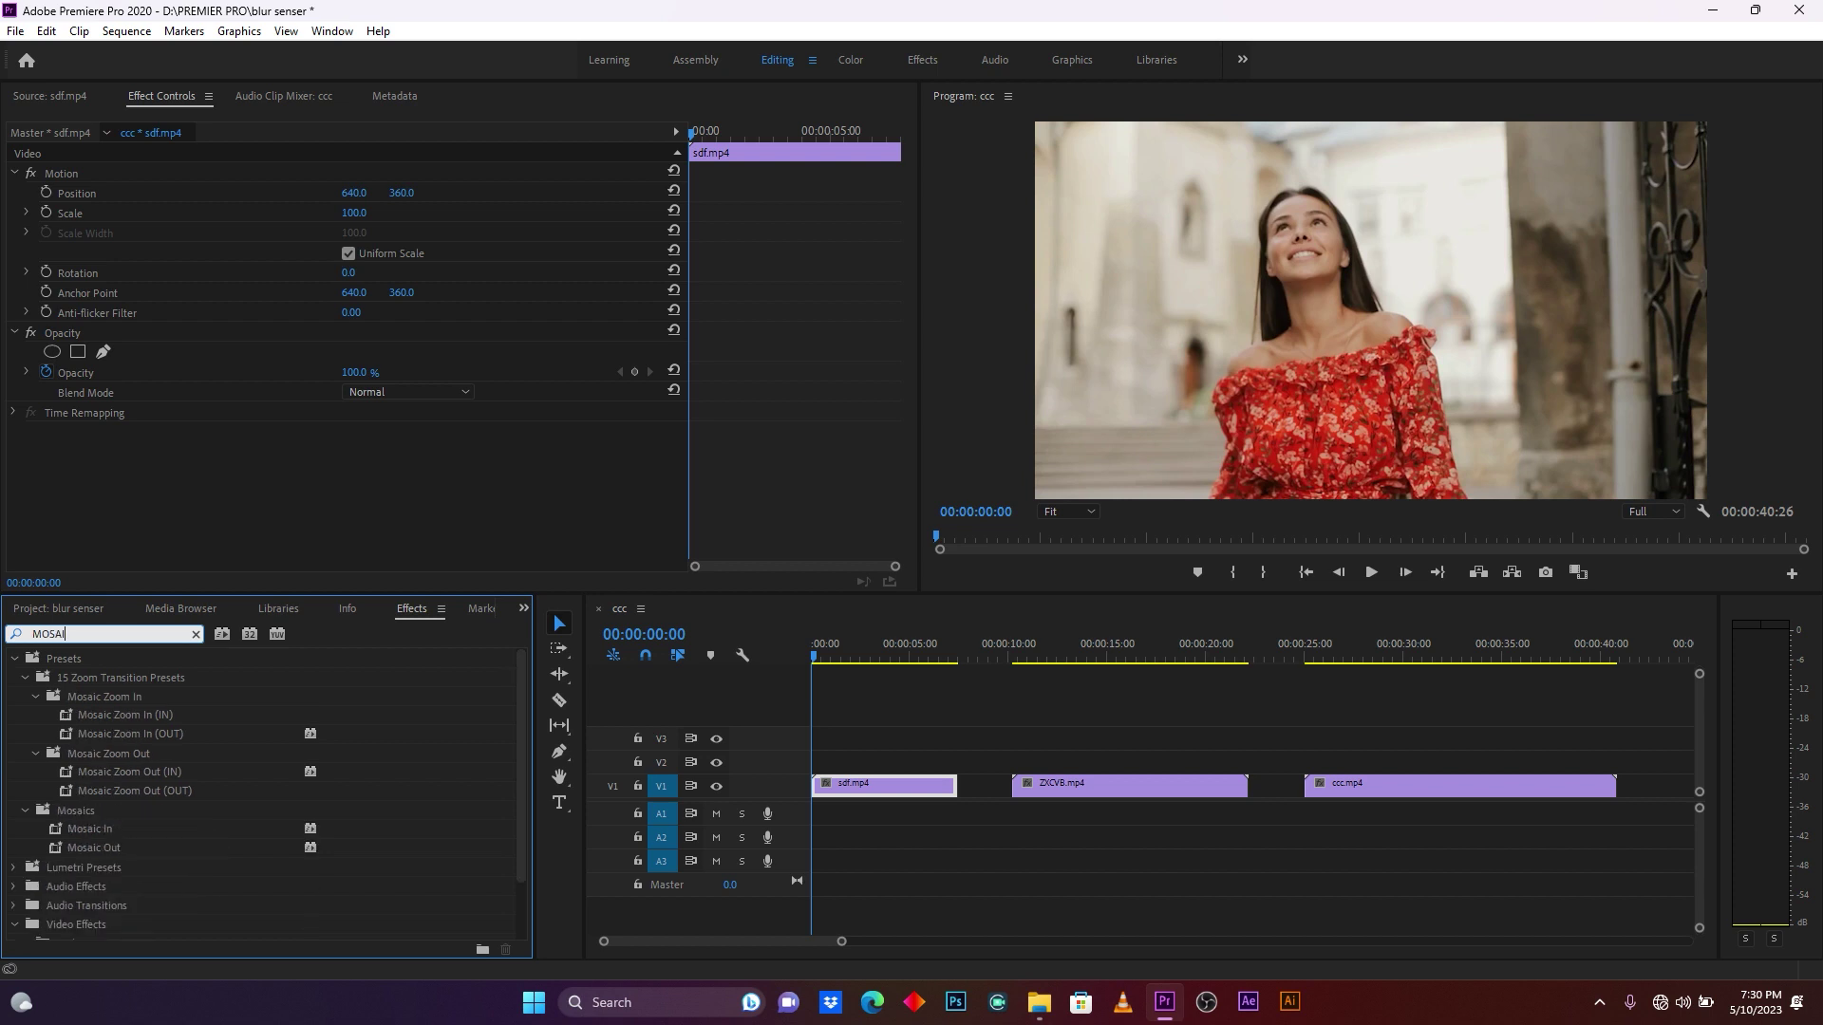
{"action": "scroll", "coordinate": [178, 686], "scroll_direction": "down", "scroll_amount": 2}
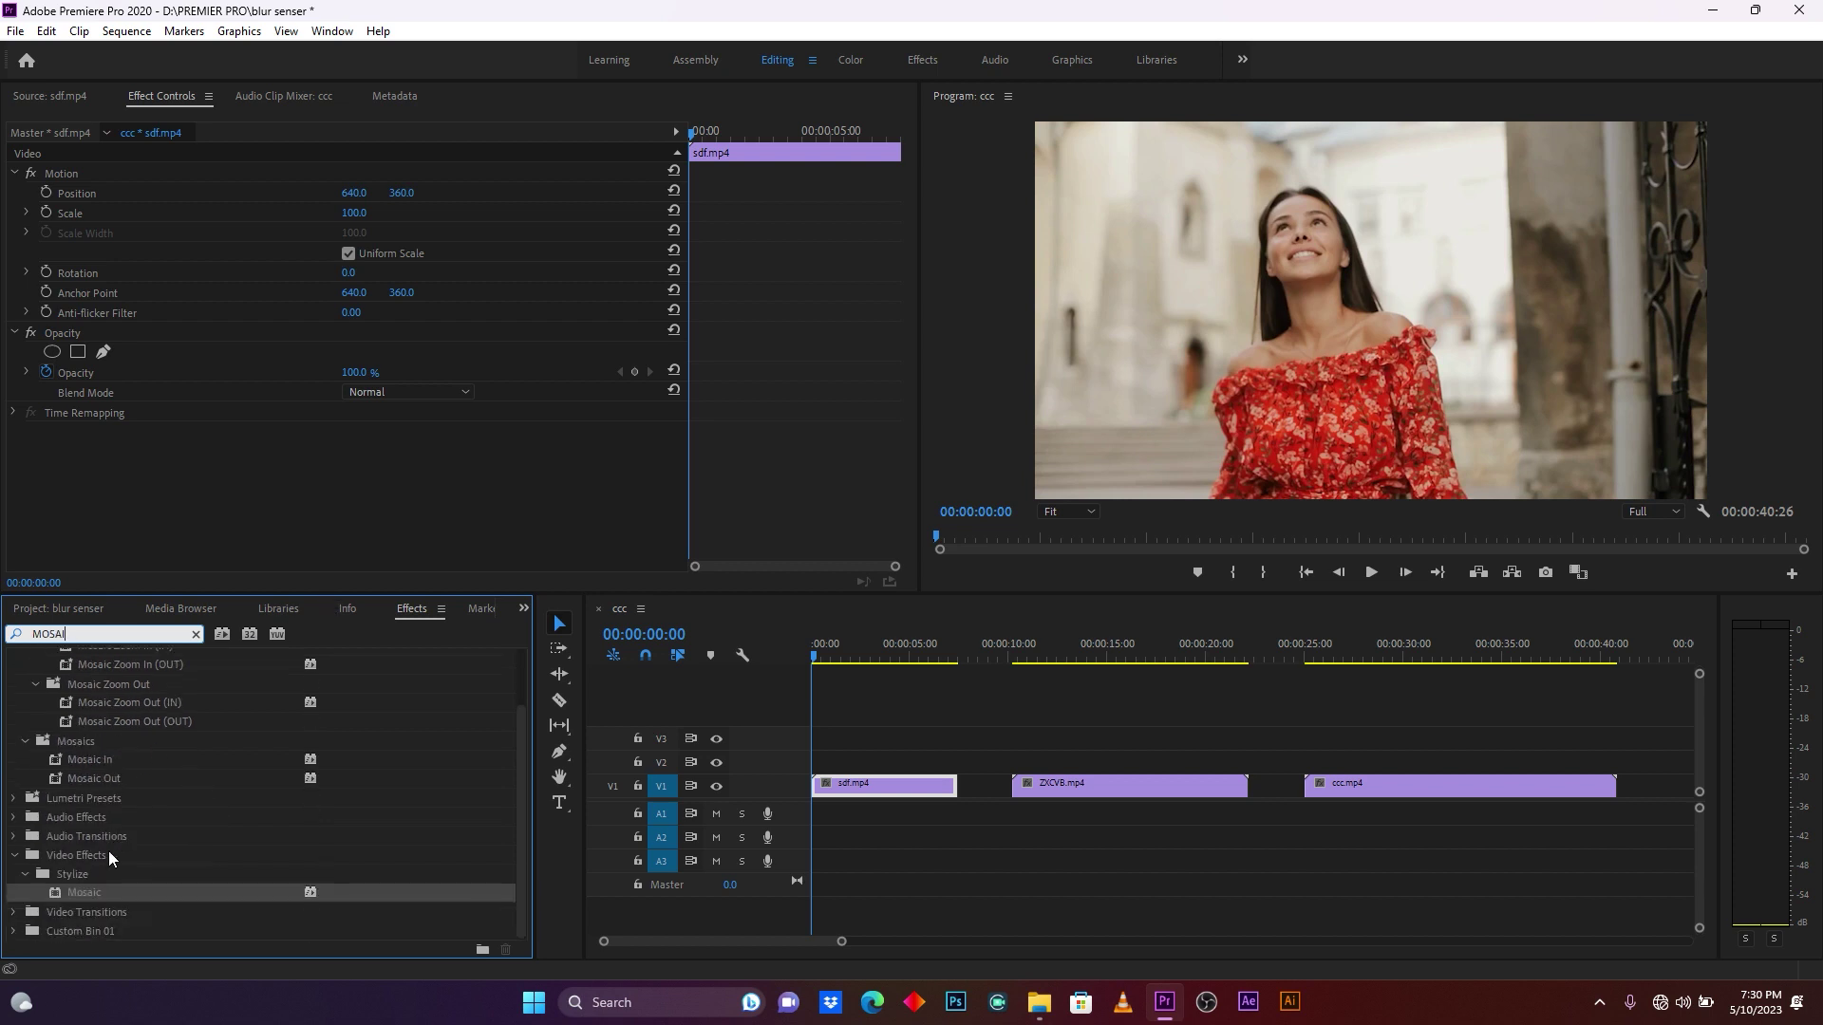
{"action": "left_click", "coordinate": [80, 892]}
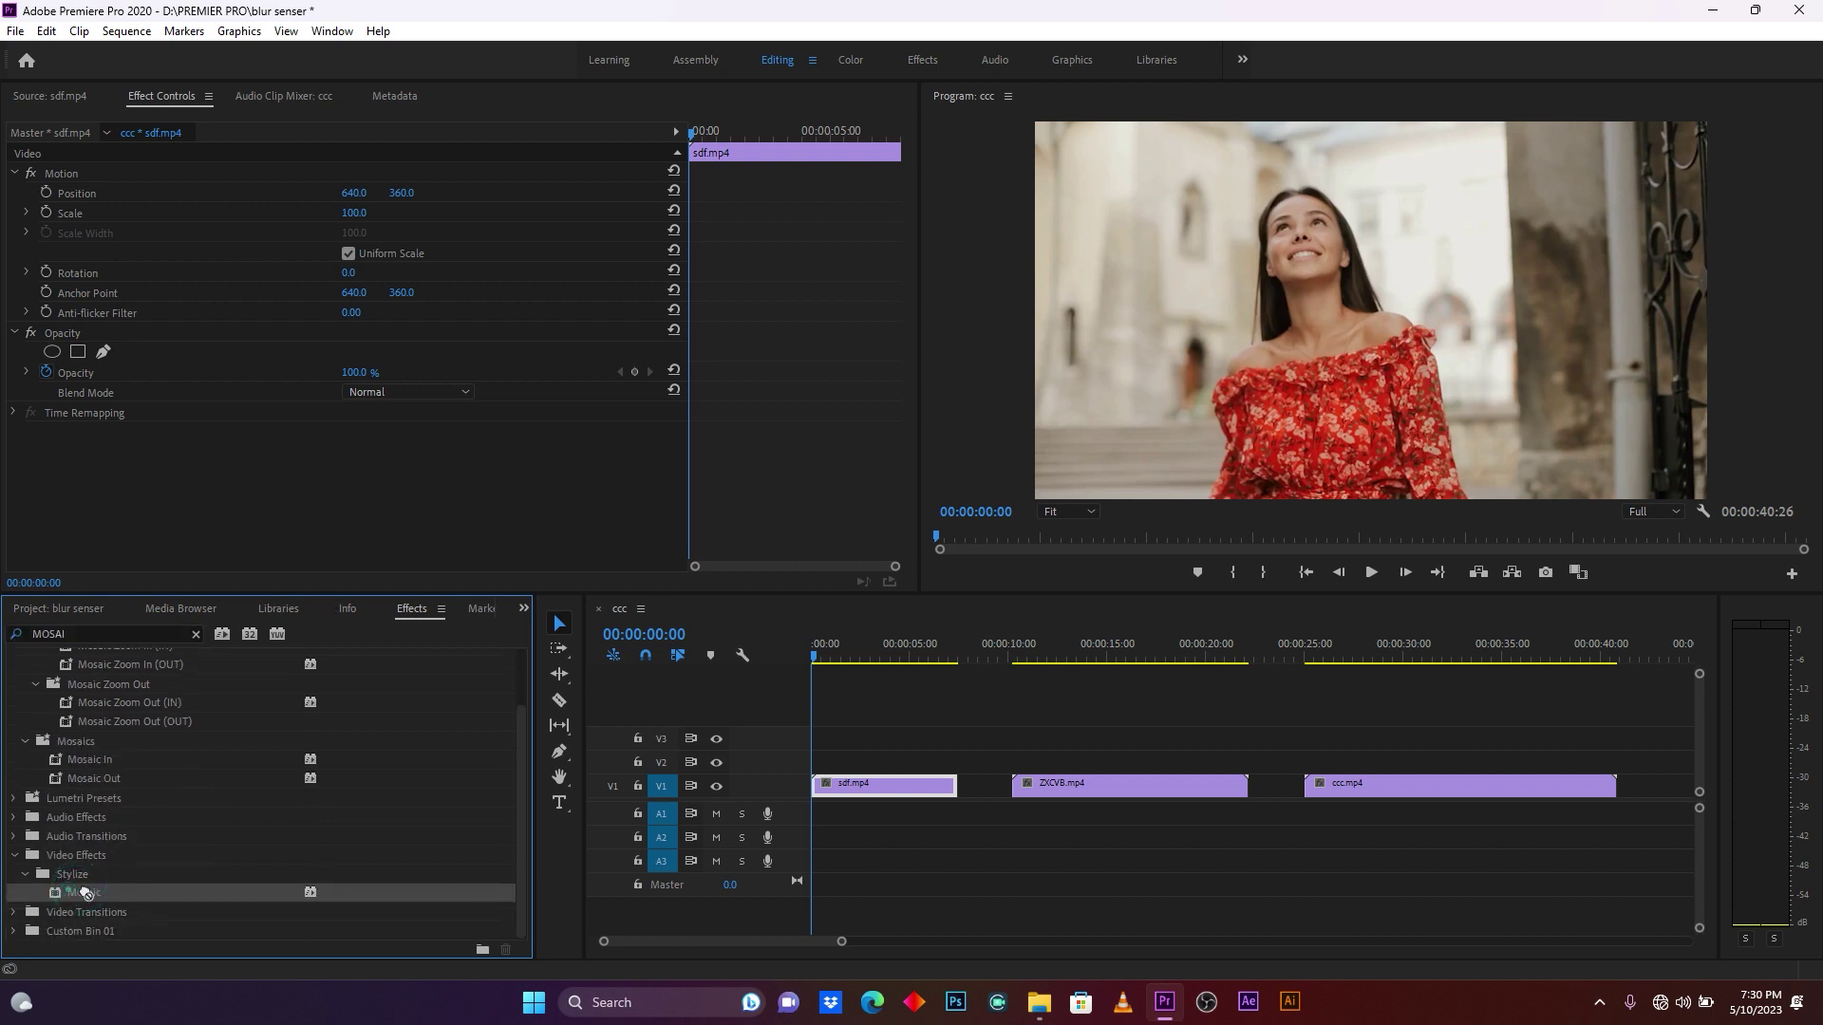
{"action": "left_click_drag", "start_coordinate": [67, 890], "coordinate": [839, 788]}
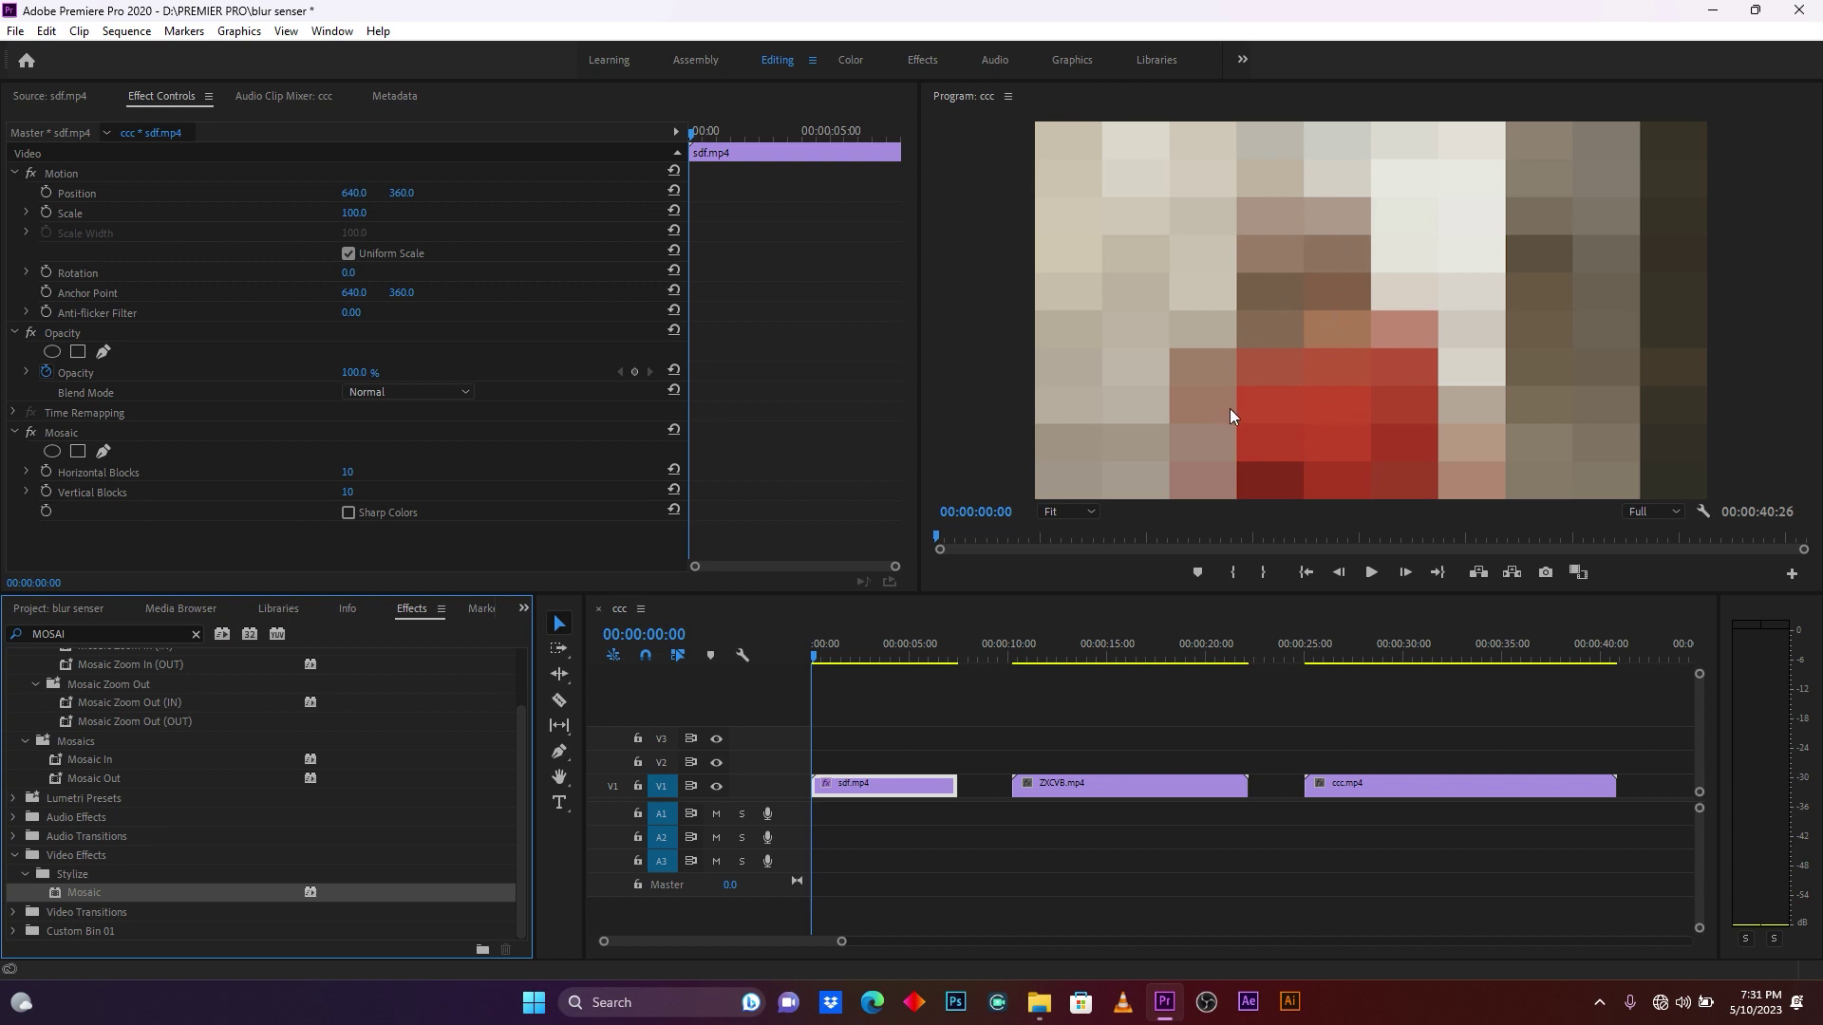
Step: Set Mosaic to 61 horizontal blocks and 23 vertical blocks
{"action": "left_click_drag", "start_coordinate": [345, 472], "coordinate": [390, 472]}
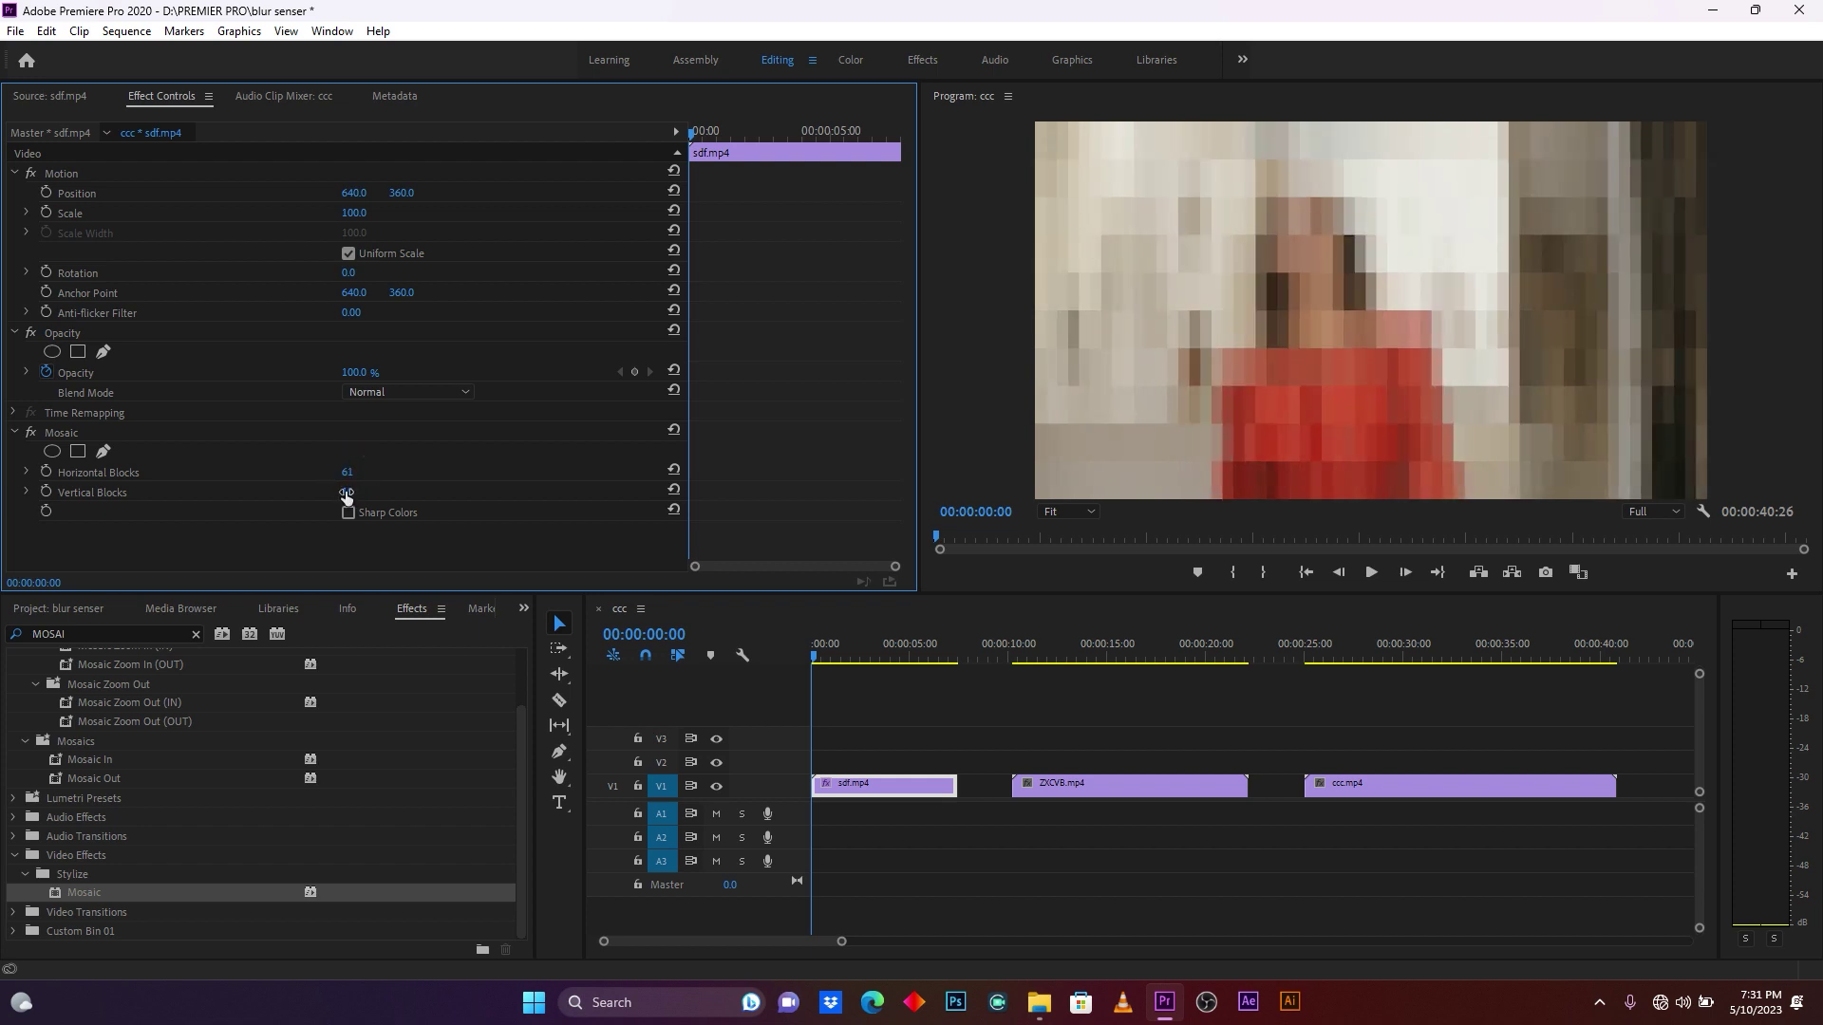
{"action": "left_click", "coordinate": [345, 491]}
{"action": "type", "text": "41"}
{"action": "key", "text": "Return"}
{"action": "mouse_move", "coordinate": [348, 491]}
{"action": "left_mouse_down"}
{"action": "mouse_move", "coordinate": [445, 492]}
{"action": "mouse_move", "coordinate": [330, 491]}
{"action": "left_mouse_up"}
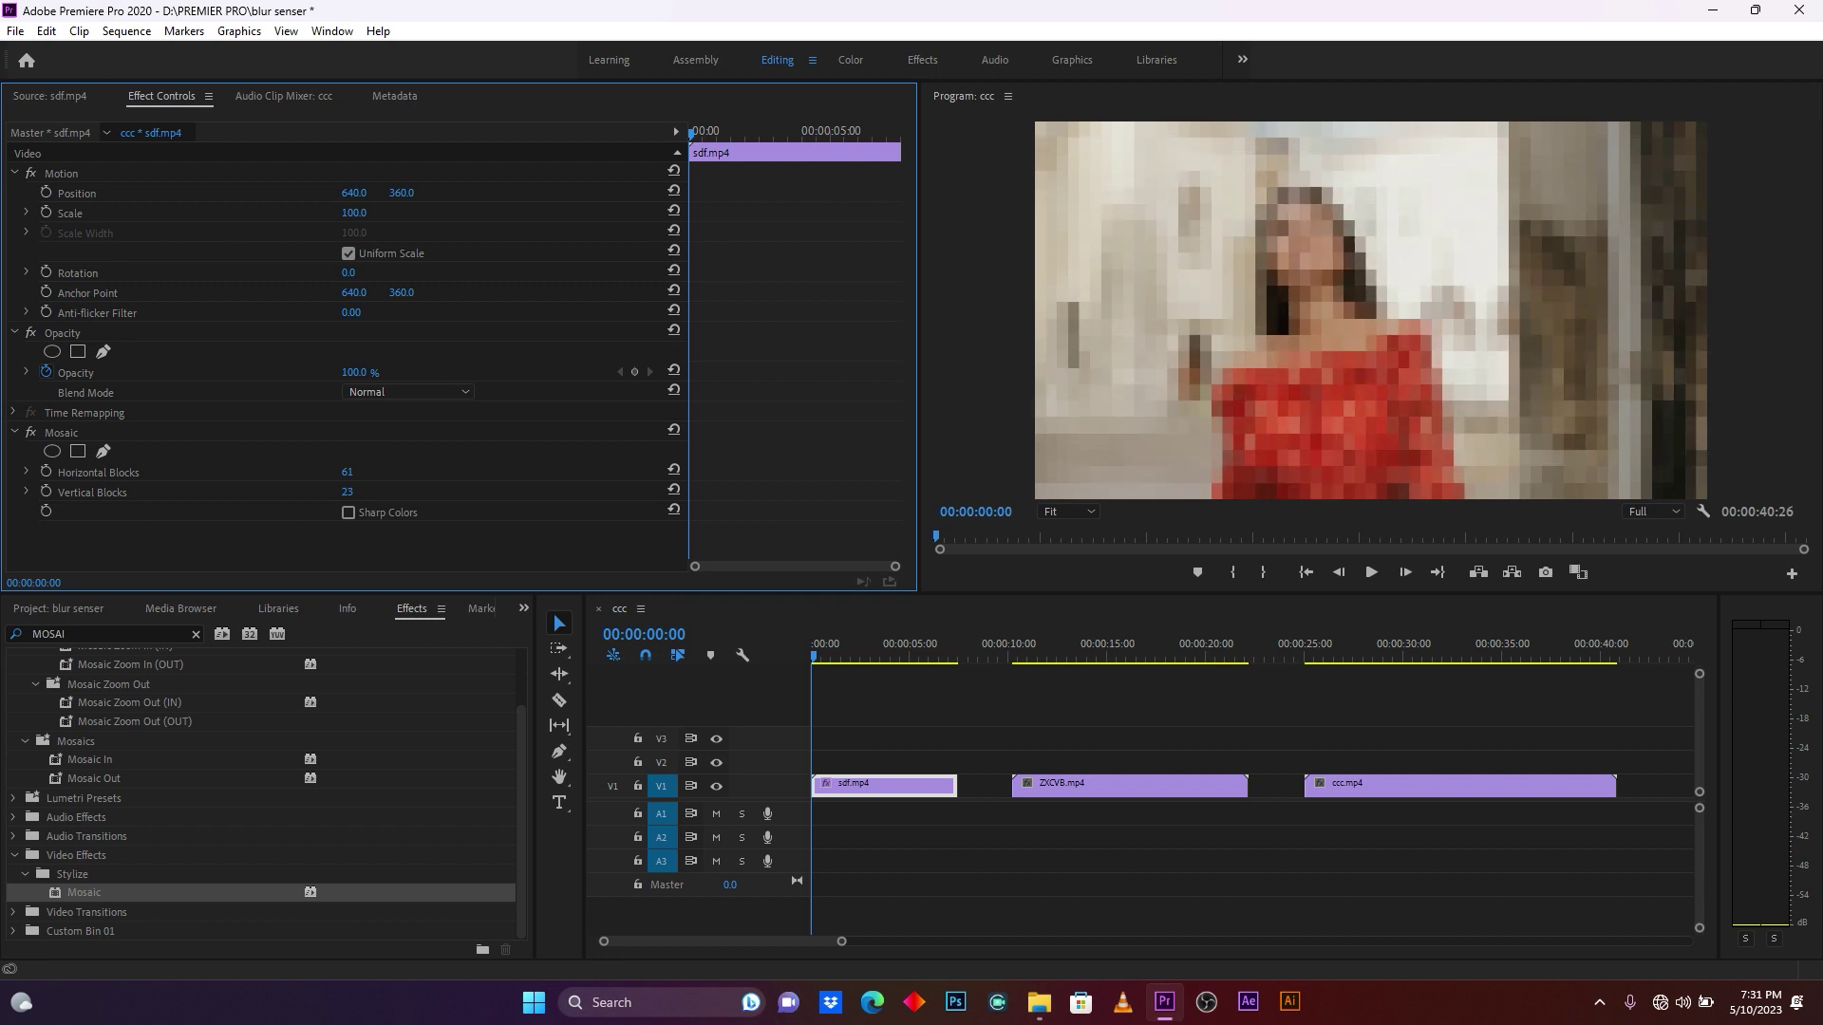
Step: Add an ellipse mask to the Mosaic and move and resize it over the woman's face
{"action": "left_click", "coordinate": [351, 491]}
{"action": "left_click", "coordinate": [51, 450]}
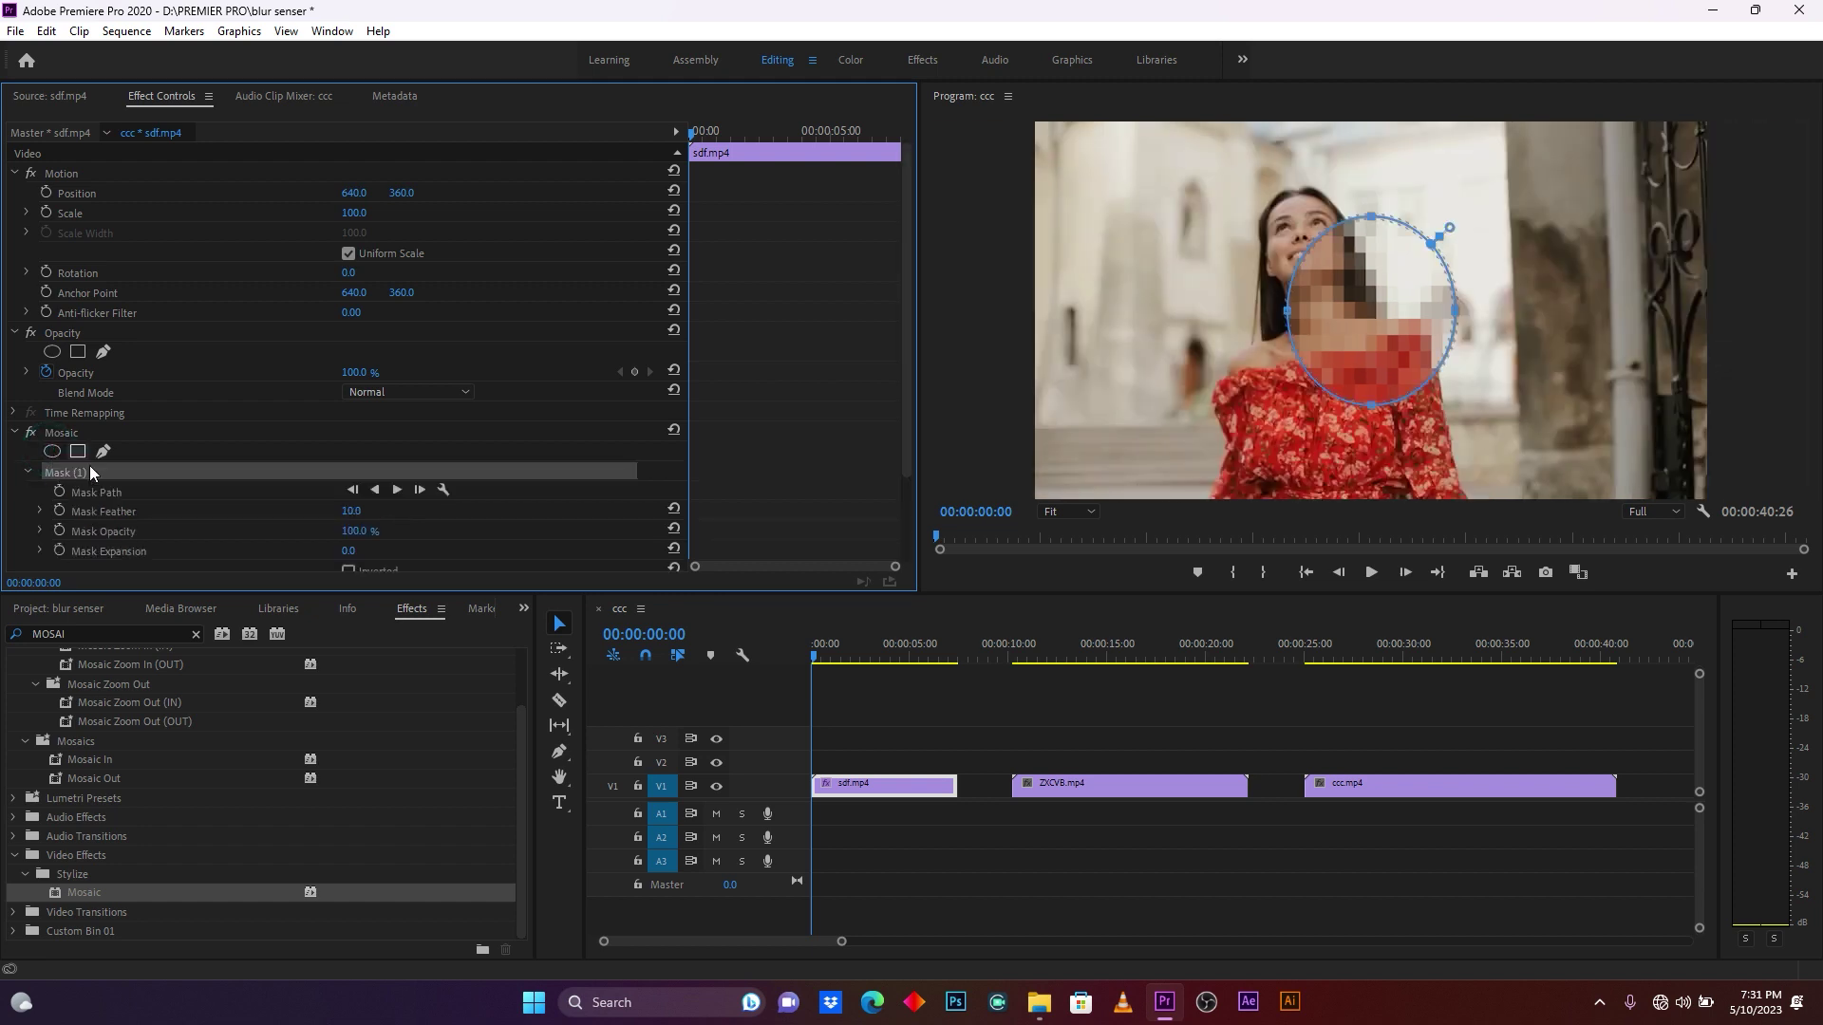
{"action": "left_click_drag", "start_coordinate": [1381, 327], "coordinate": [1319, 276]}
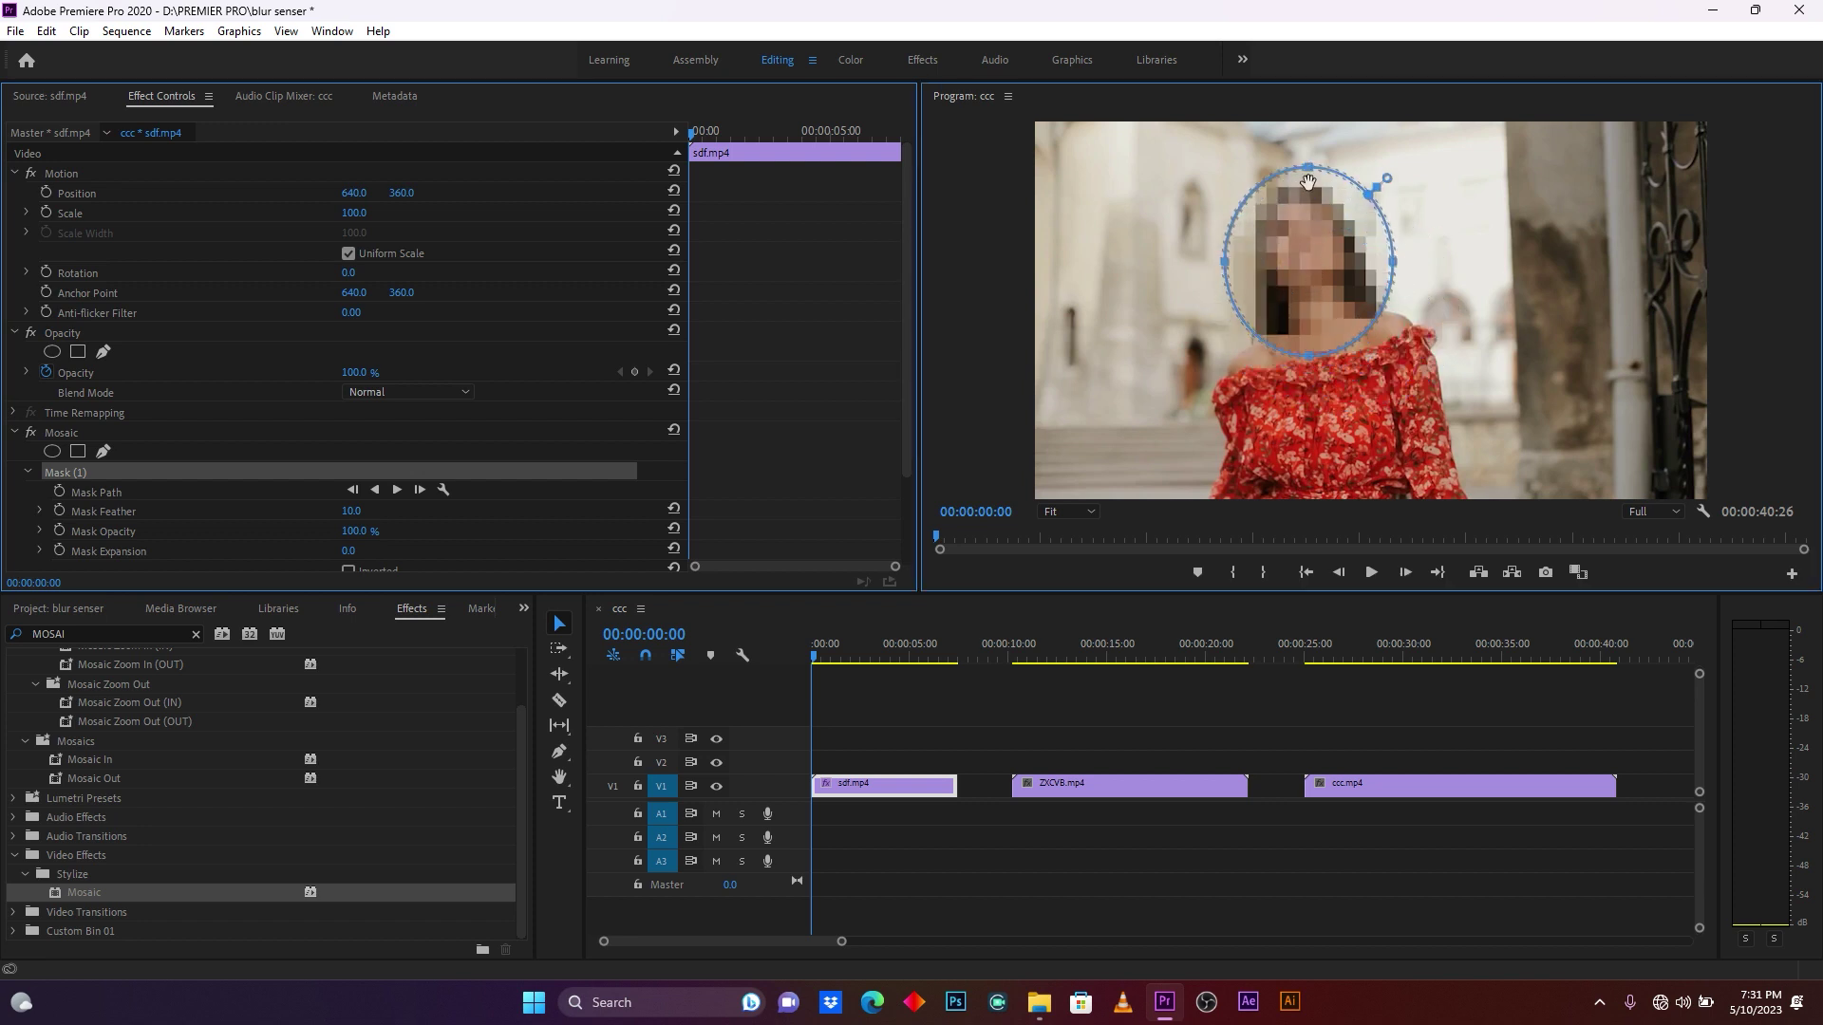
{"action": "mouse_move", "coordinate": [1311, 172]}
{"action": "left_mouse_down"}
{"action": "mouse_move", "coordinate": [1310, 154]}
{"action": "mouse_move", "coordinate": [1310, 184]}
{"action": "left_mouse_up"}
{"action": "left_click_drag", "start_coordinate": [1313, 358], "coordinate": [1310, 319]}
Step: At 100% monitor zoom, pull the mask's edges in to a tight, round oval around her face
{"action": "left_click", "coordinate": [1089, 511]}
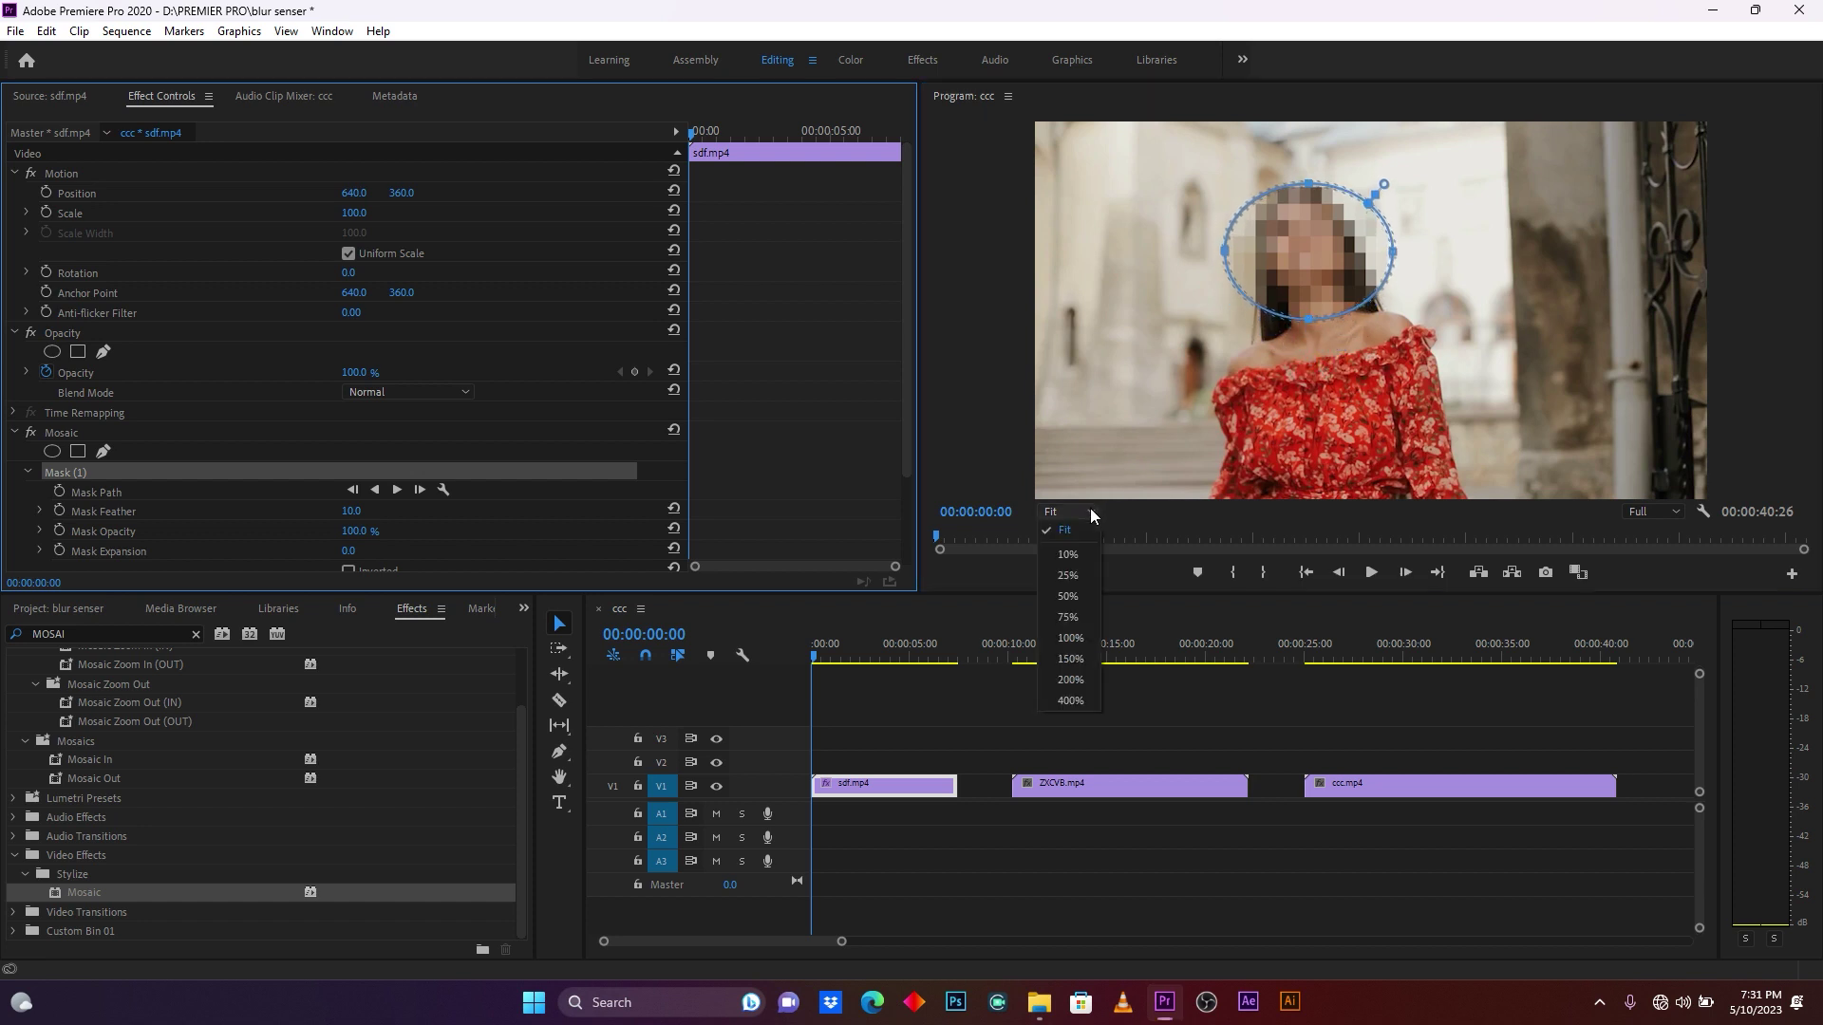
{"action": "left_click", "coordinate": [1071, 639]}
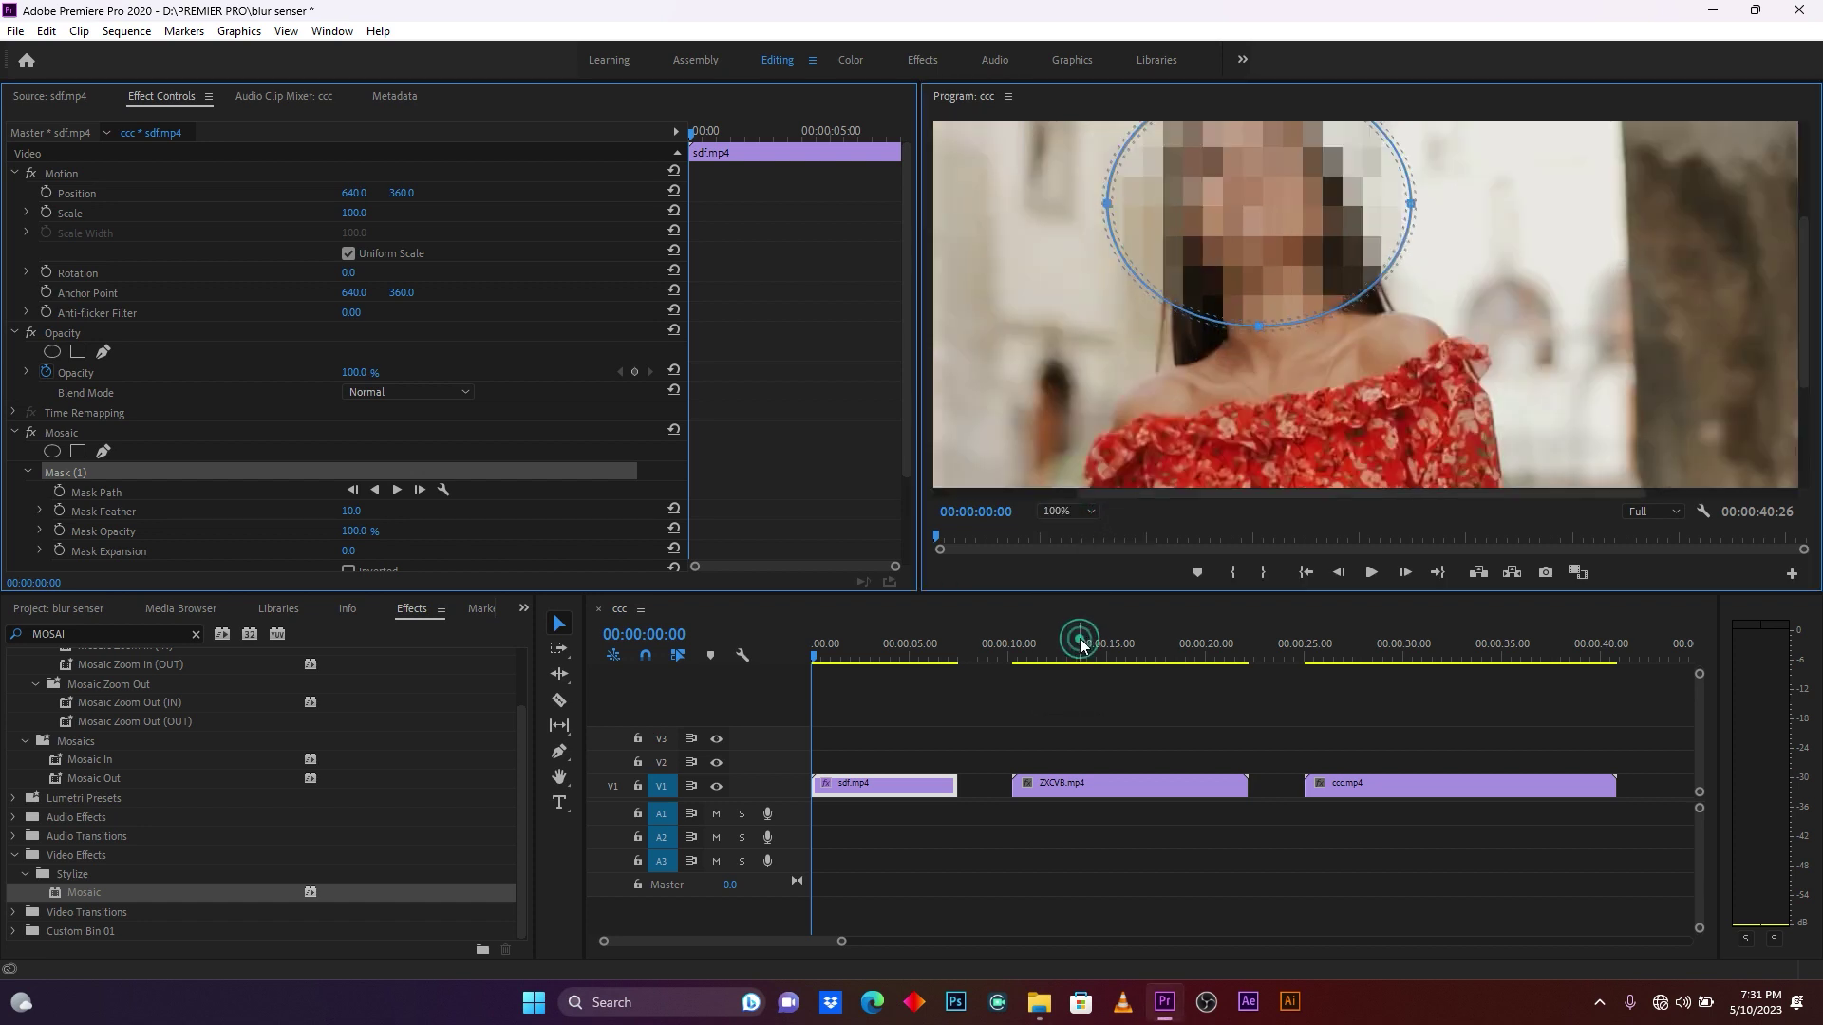
{"action": "left_click_drag", "start_coordinate": [1808, 301], "coordinate": [1810, 213]}
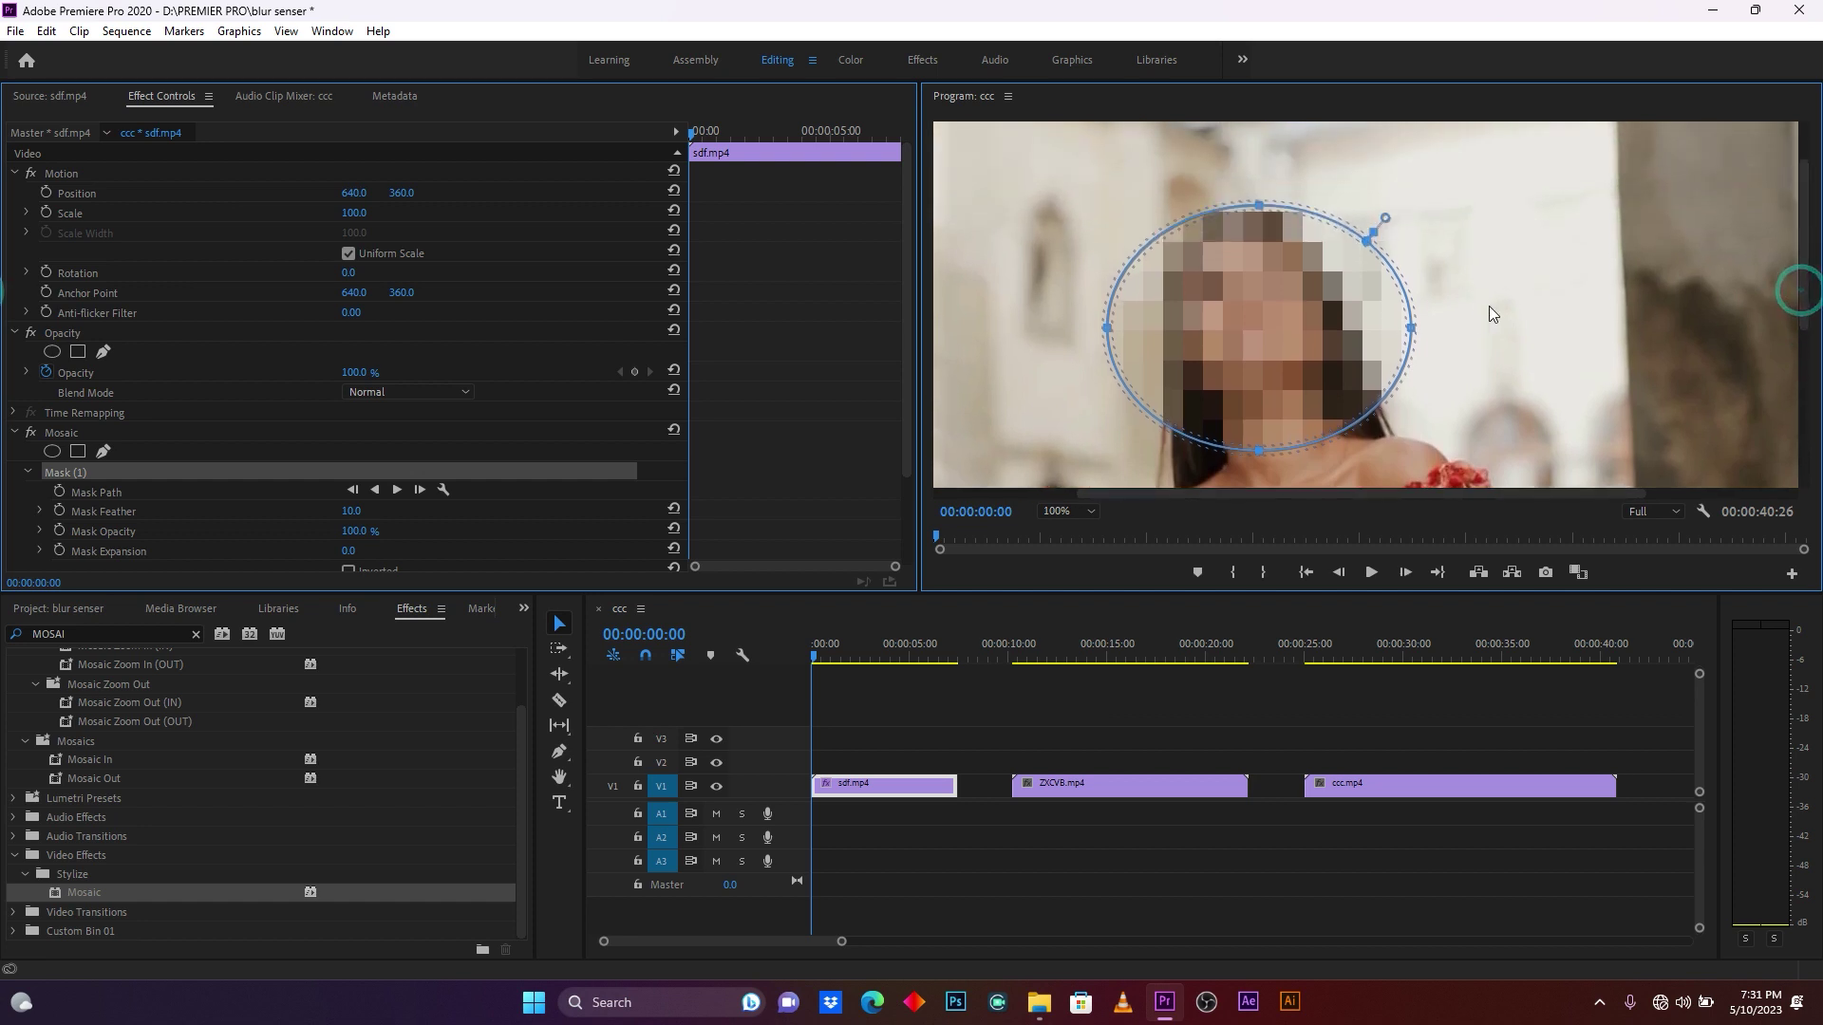
{"action": "left_click_drag", "start_coordinate": [1411, 328], "coordinate": [1333, 328]}
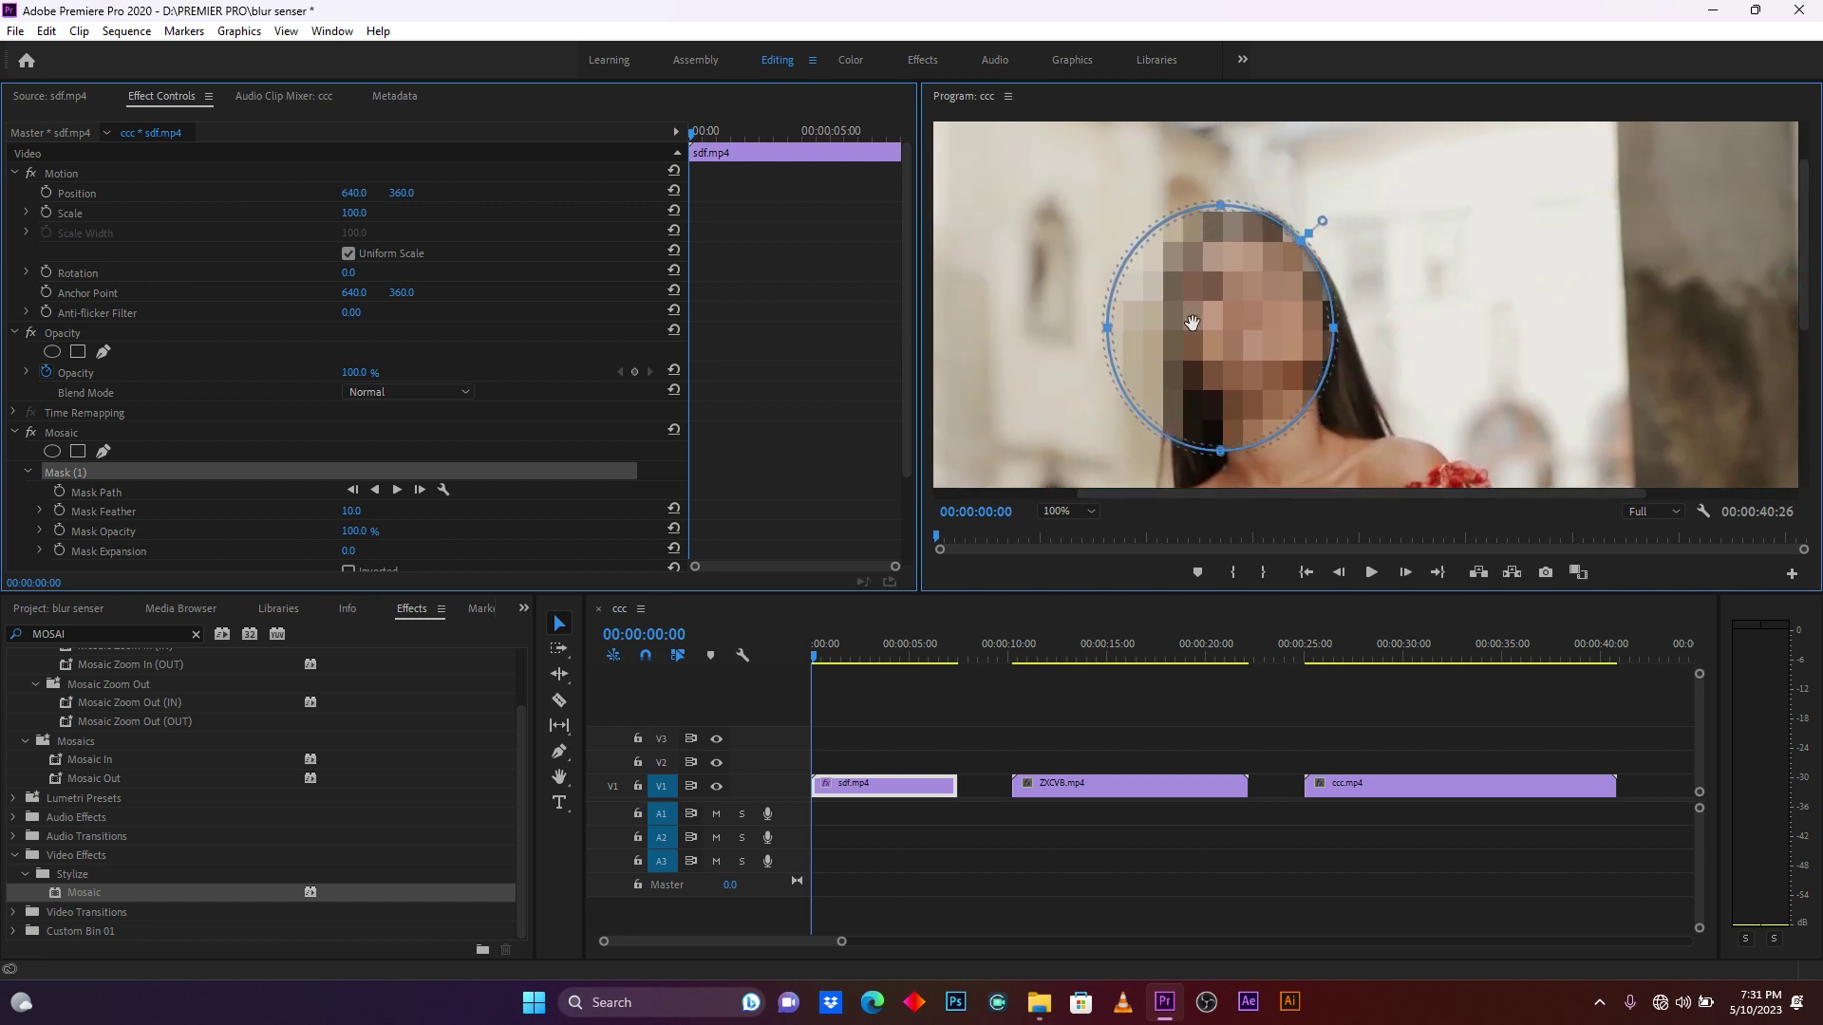
{"action": "left_click_drag", "start_coordinate": [1109, 326], "coordinate": [1144, 323]}
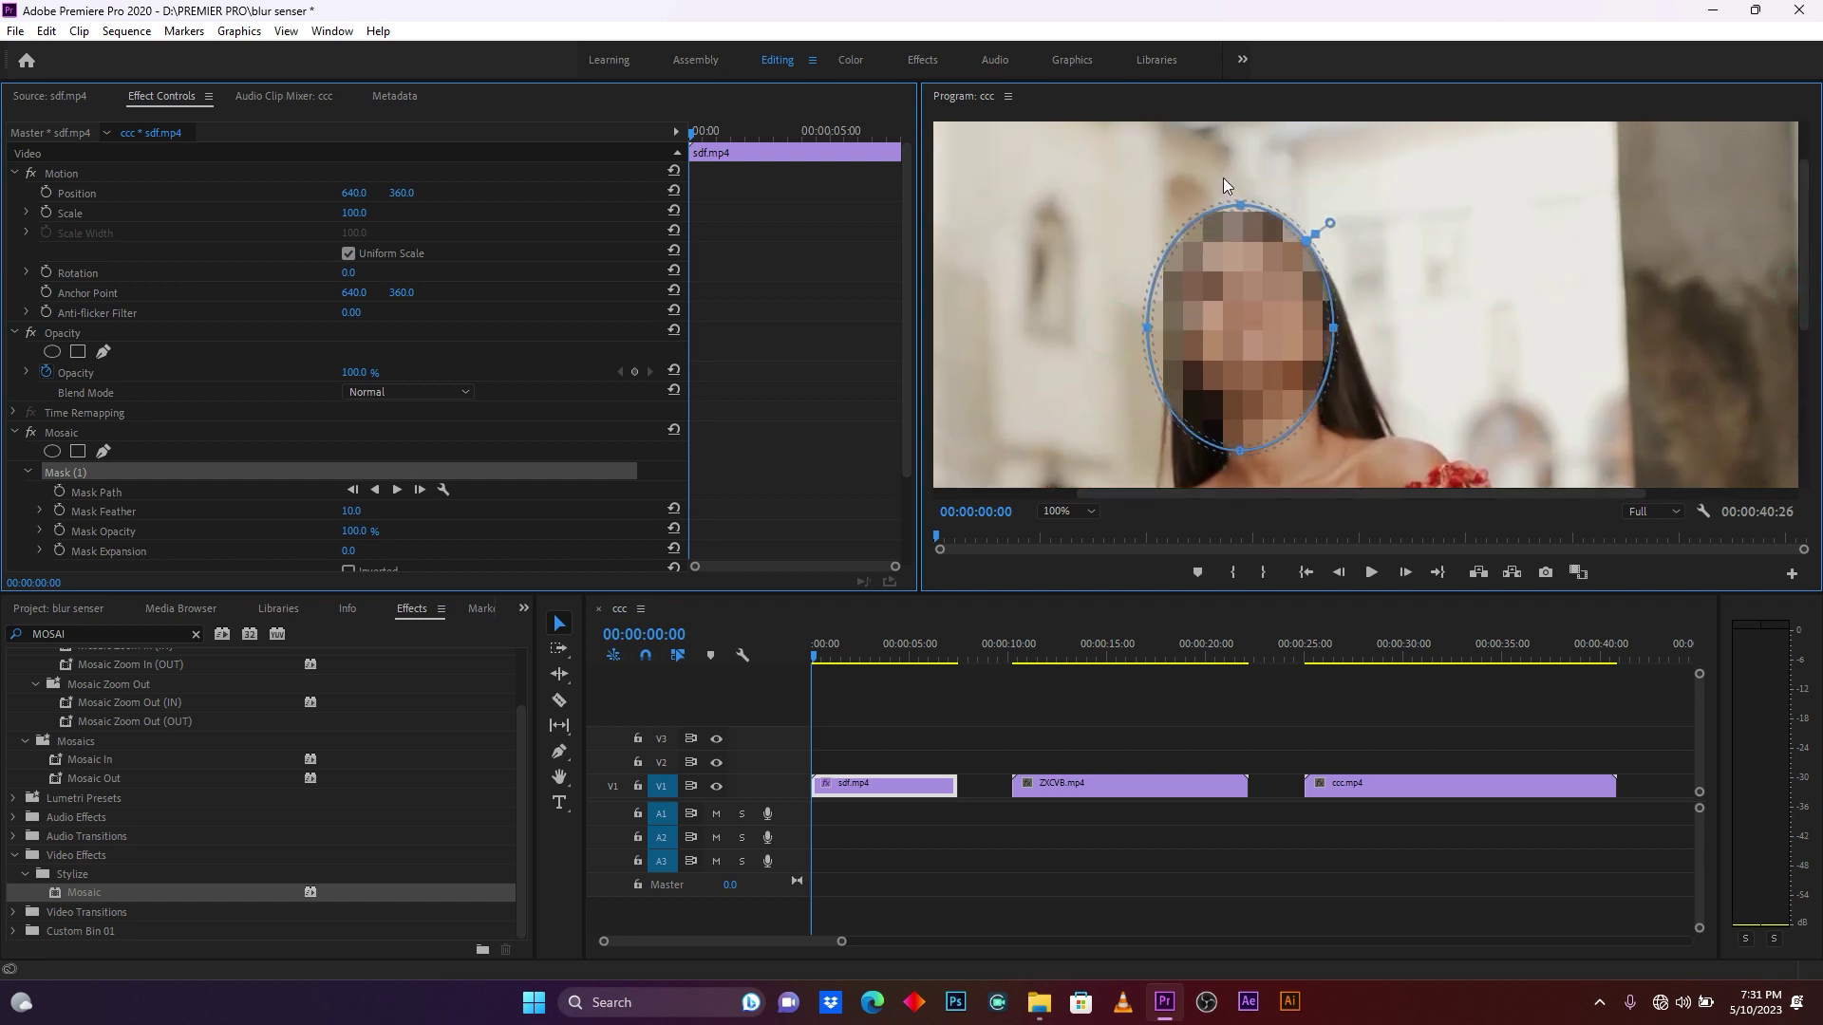
{"action": "left_click_drag", "start_coordinate": [1240, 206], "coordinate": [1251, 218]}
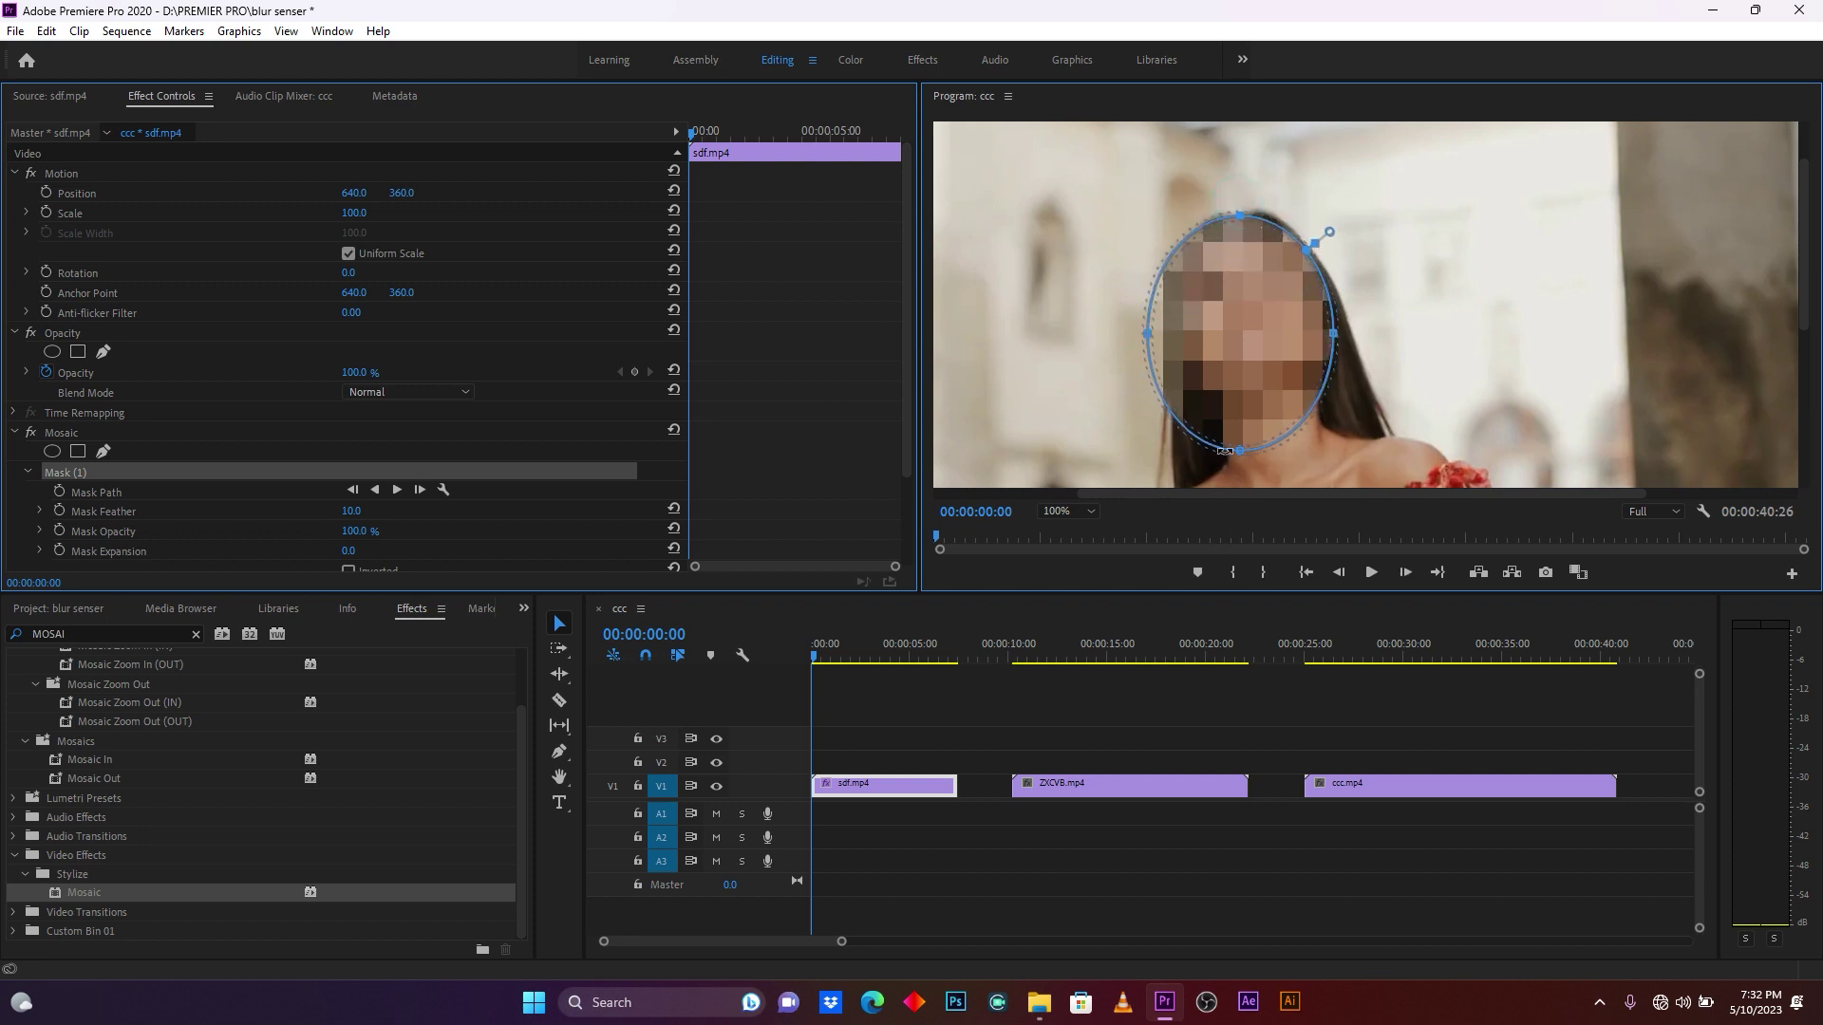
{"action": "left_click_drag", "start_coordinate": [1242, 452], "coordinate": [1271, 361]}
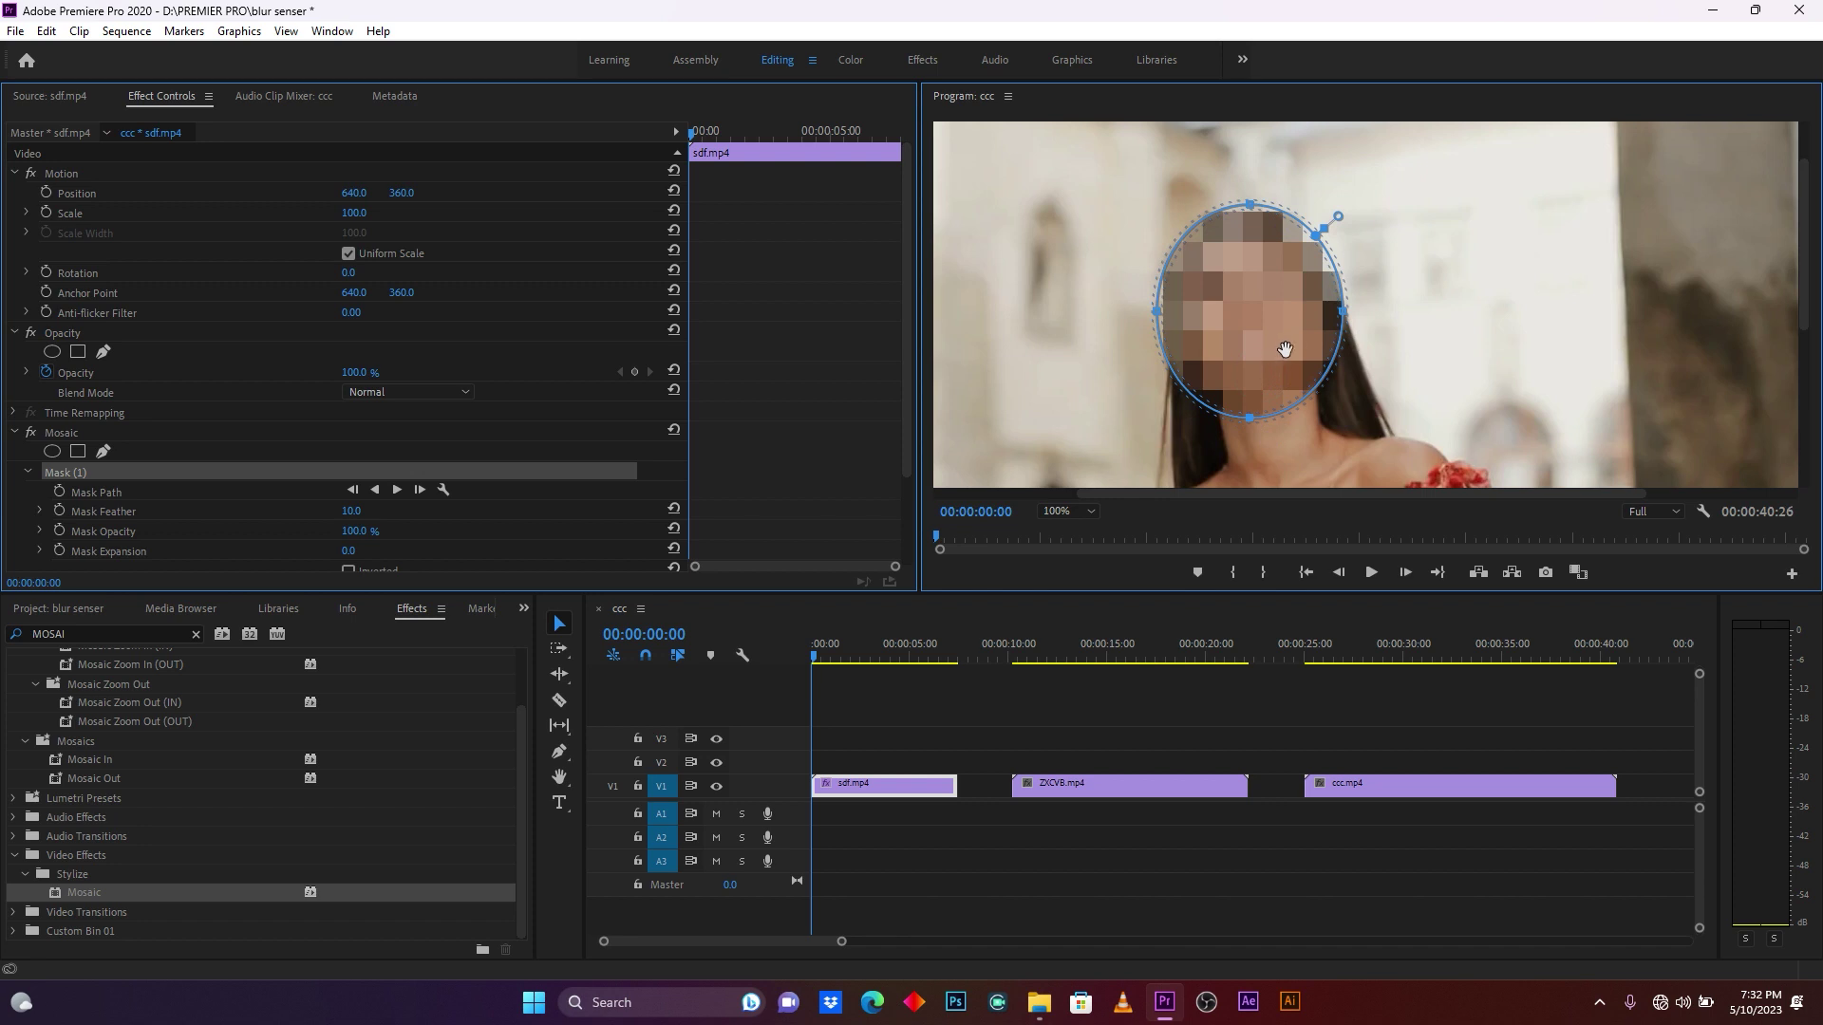
Step: Return the Program monitor to Fit and put the playhead at the sequence start
{"action": "left_click", "coordinate": [1090, 512]}
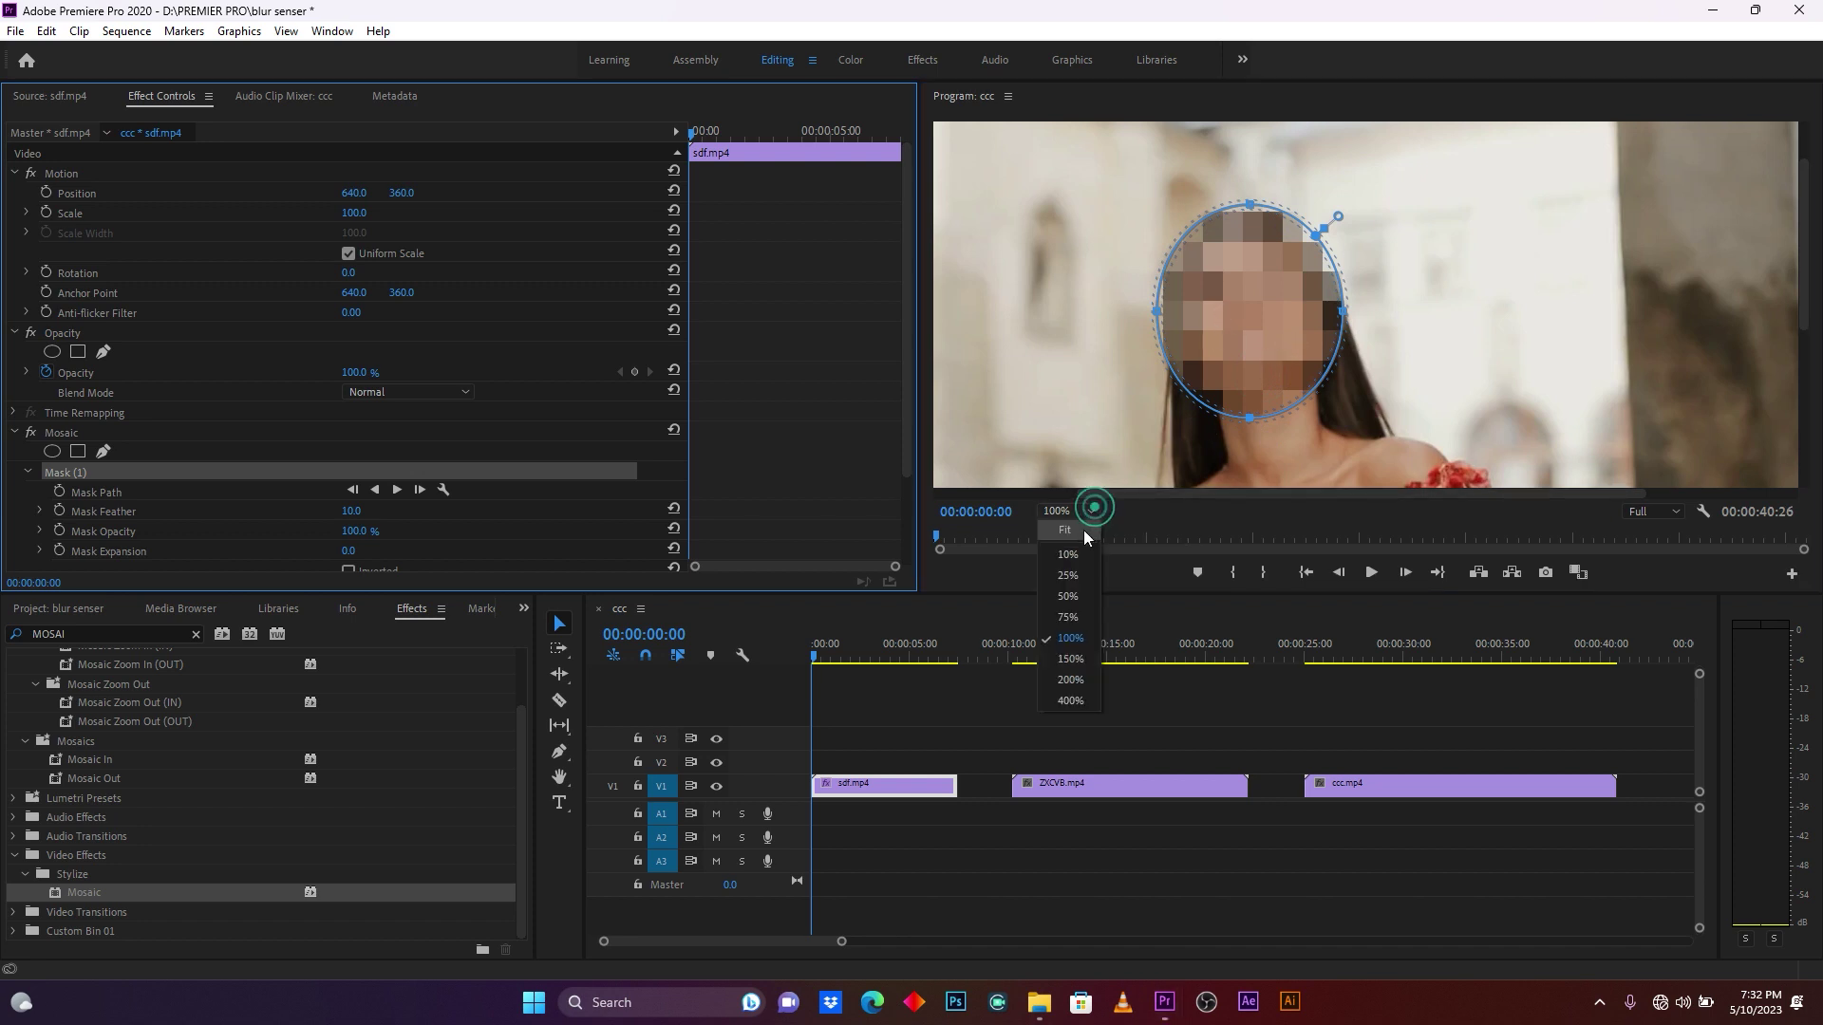
{"action": "left_click", "coordinate": [1073, 537]}
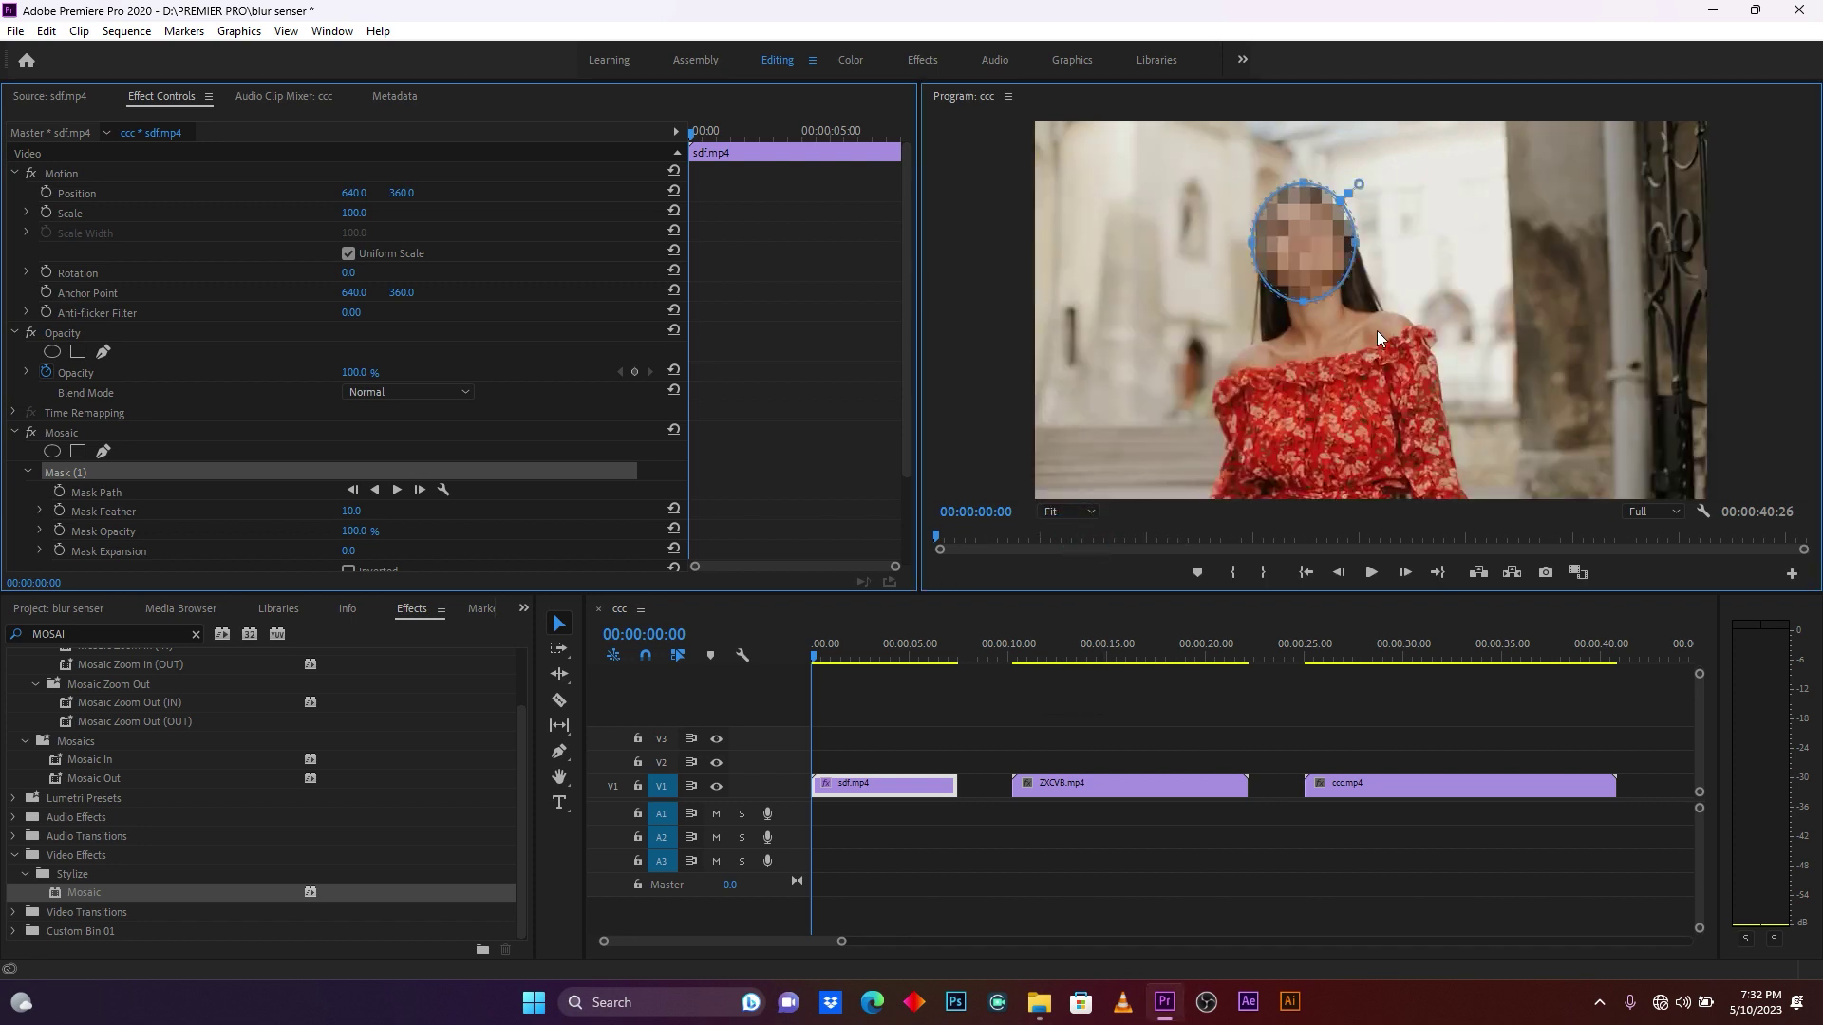
{"action": "left_click", "coordinate": [812, 655]}
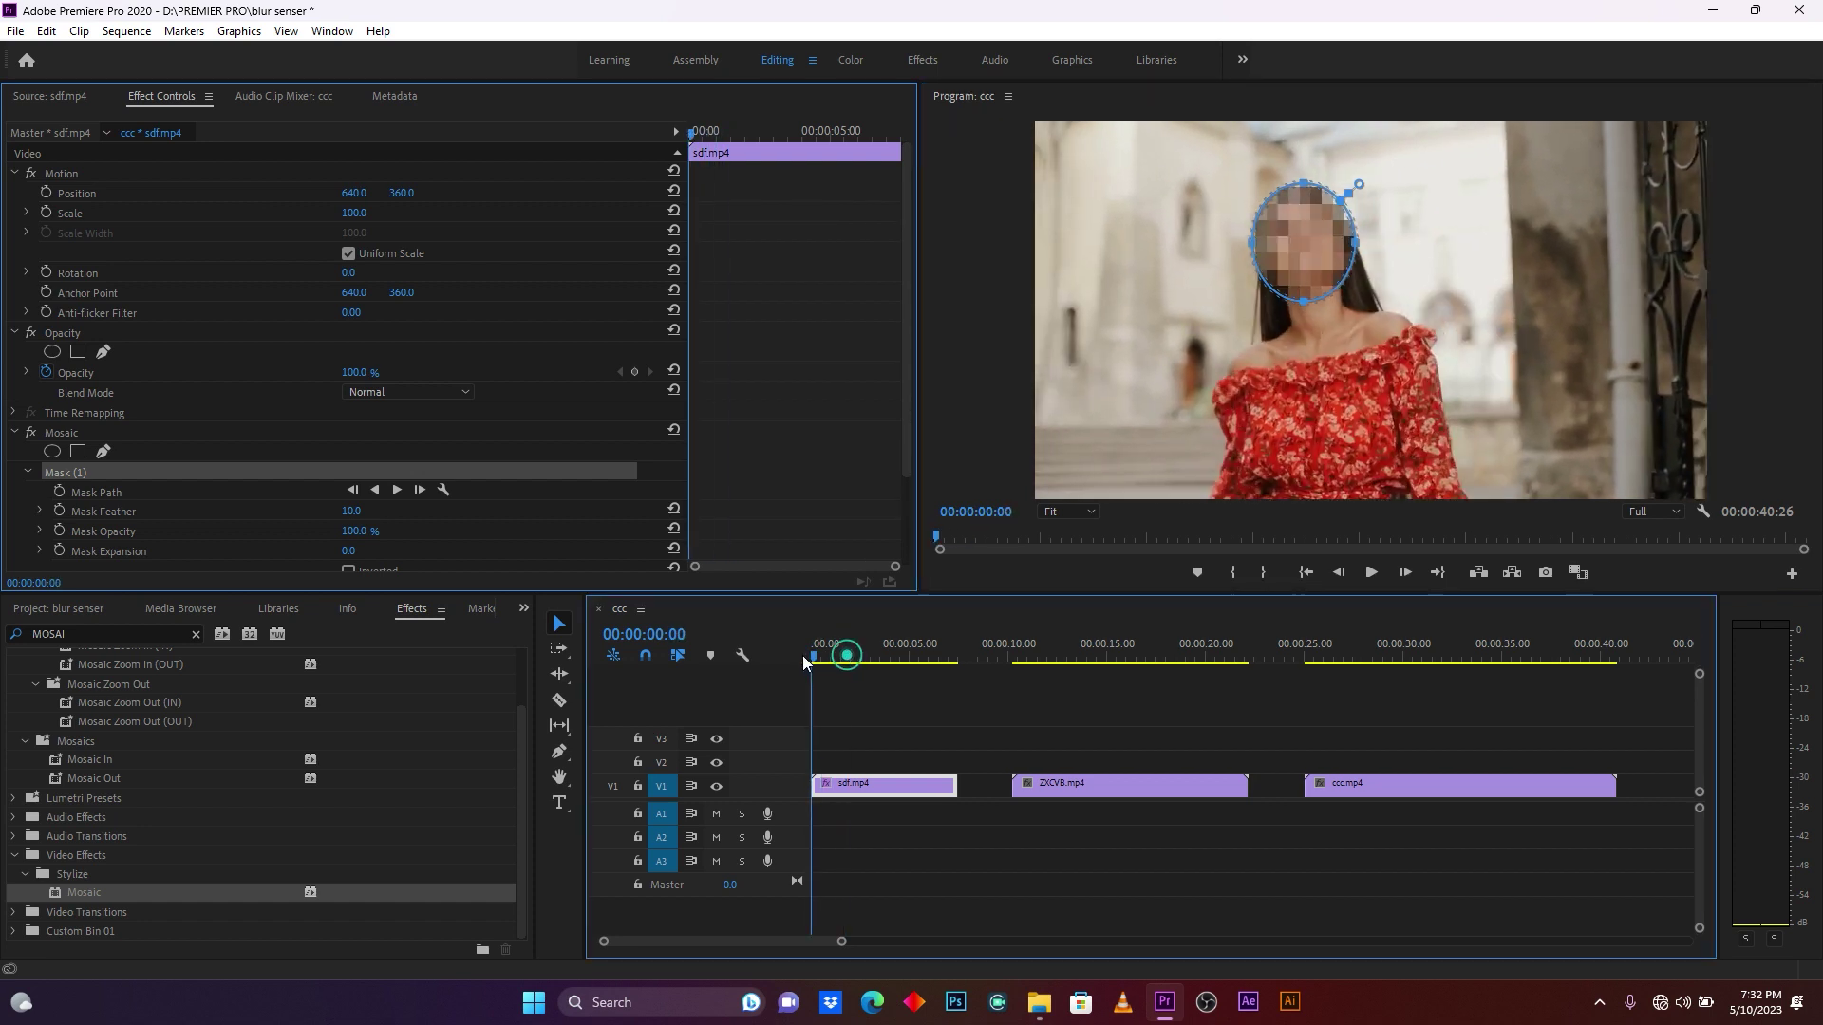
{"action": "key", "text": "space"}
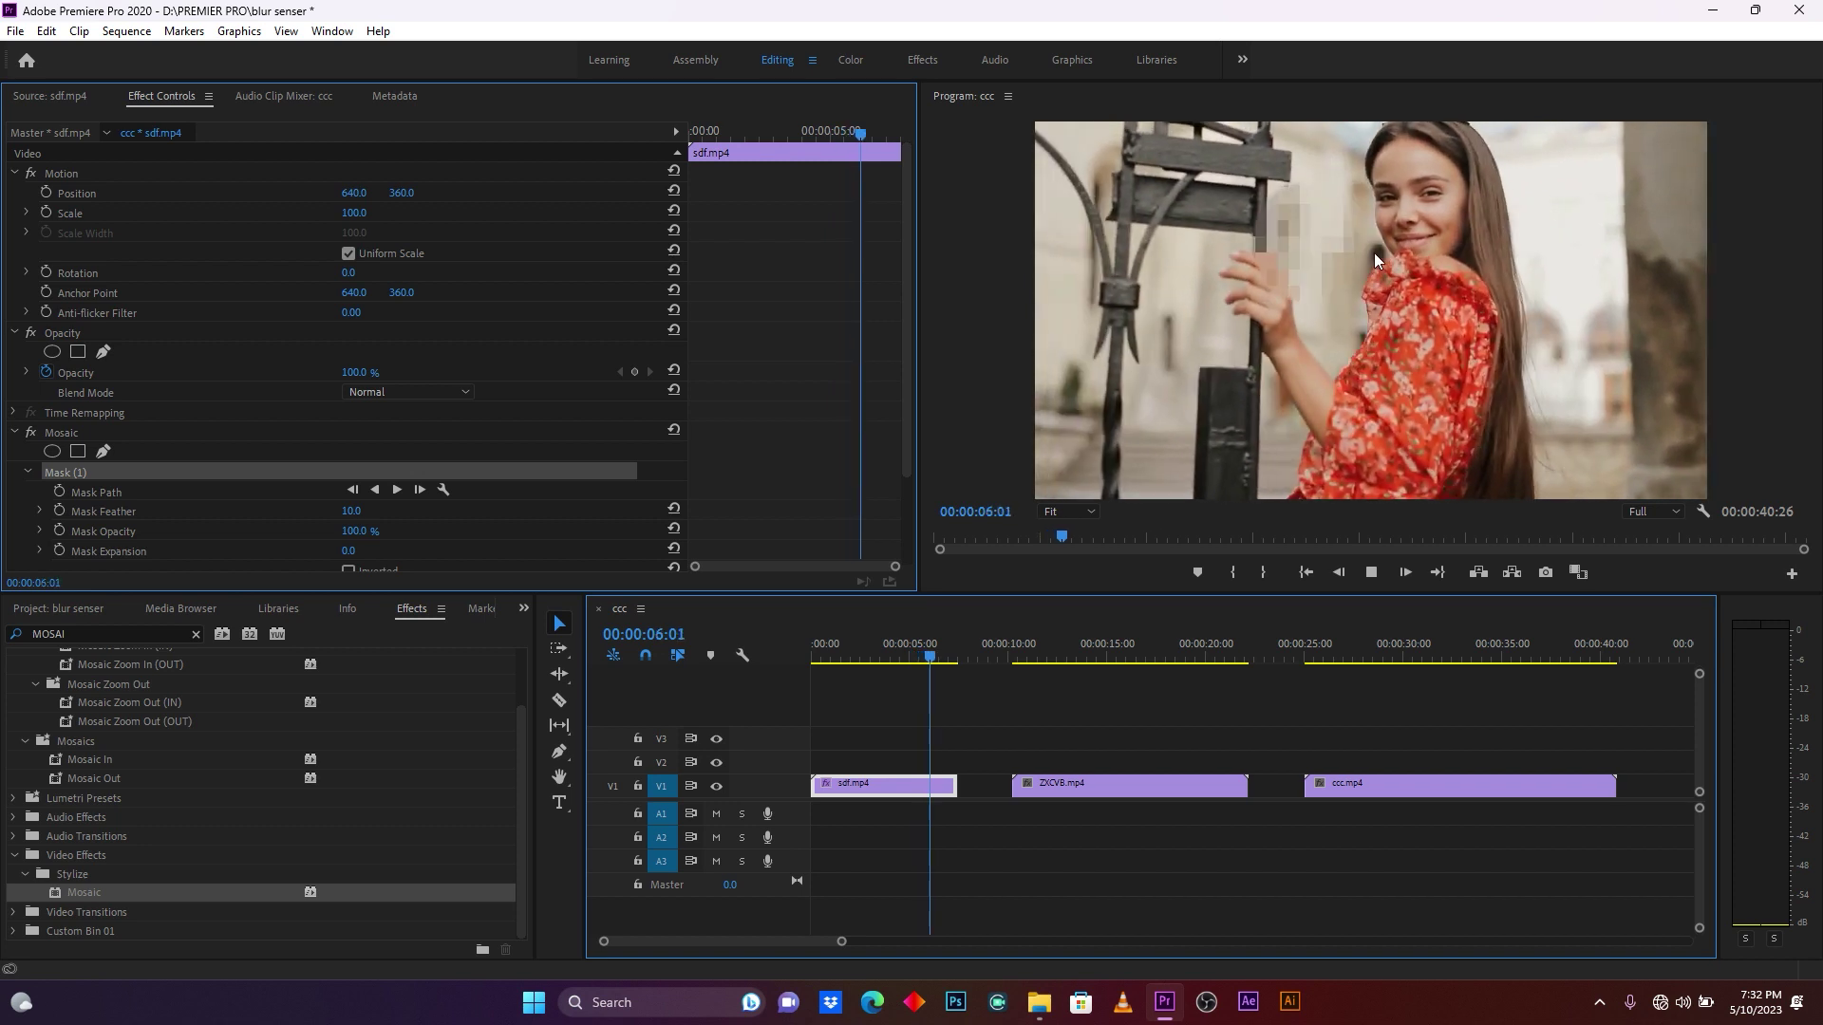
{"action": "key", "text": "space"}
{"action": "left_click_drag", "start_coordinate": [925, 655], "coordinate": [806, 663]}
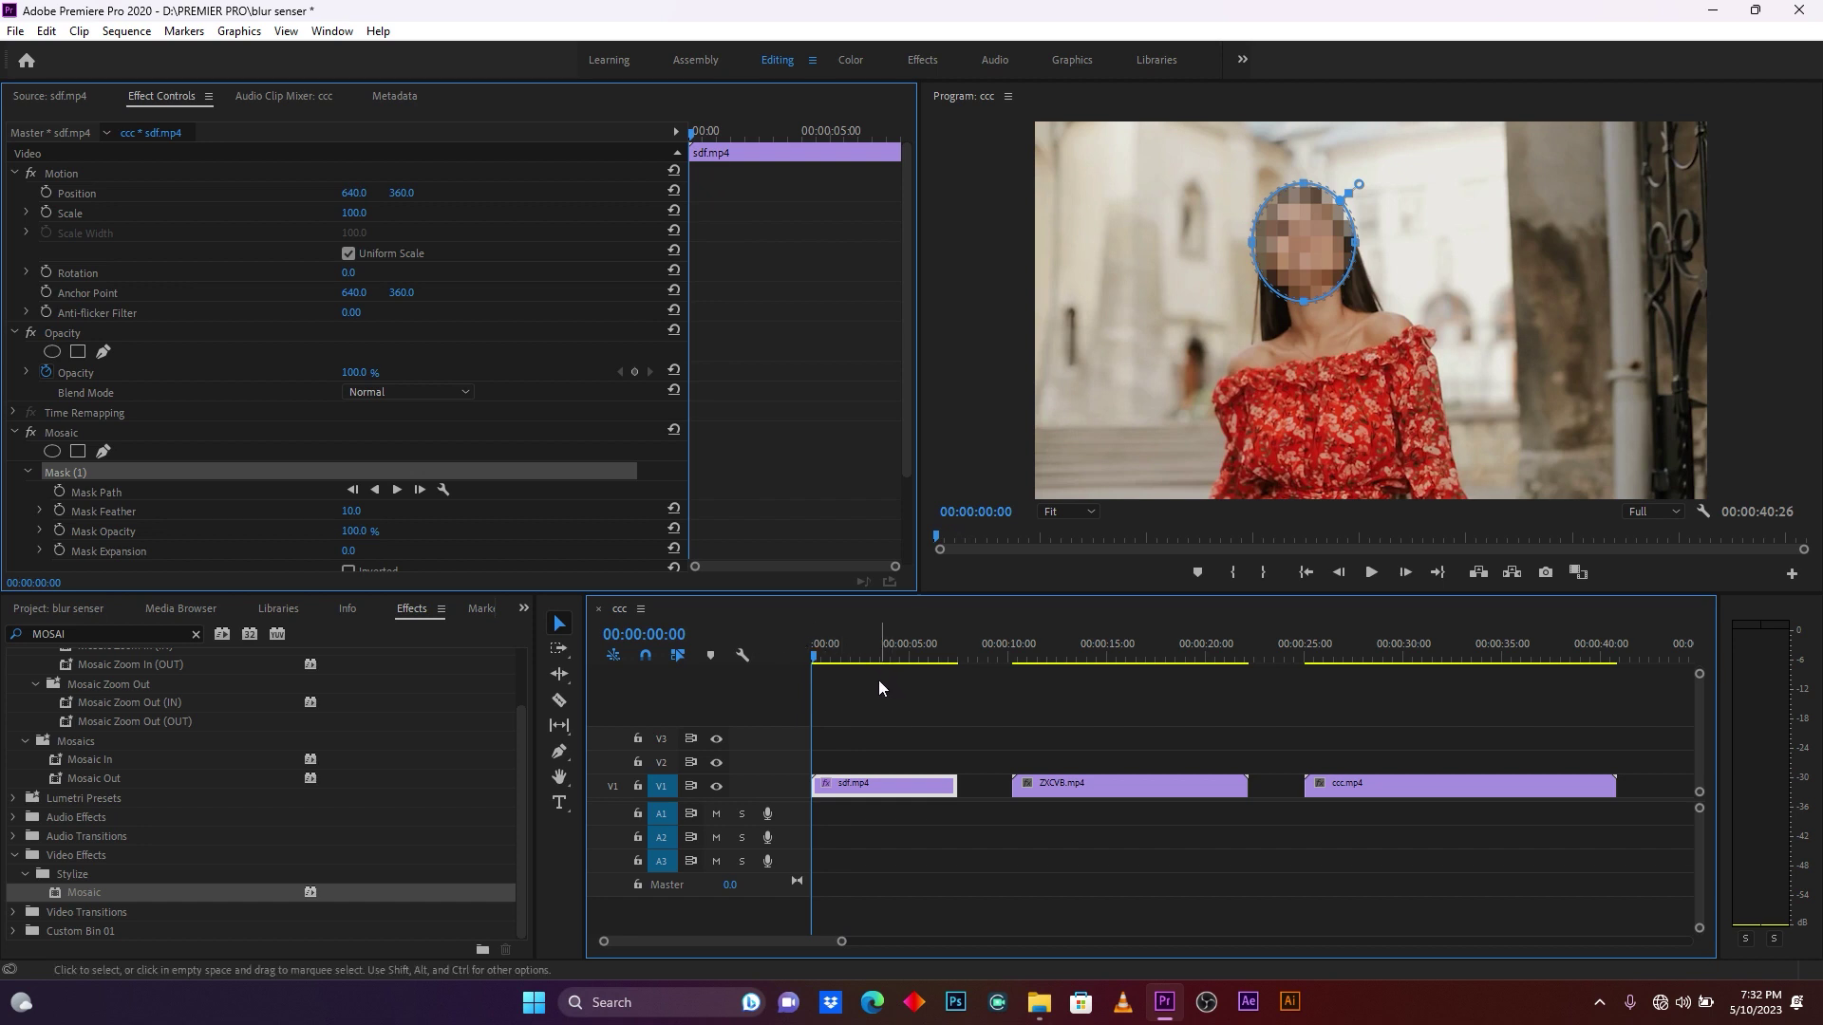
{"action": "left_click_drag", "start_coordinate": [906, 432], "coordinate": [909, 520]}
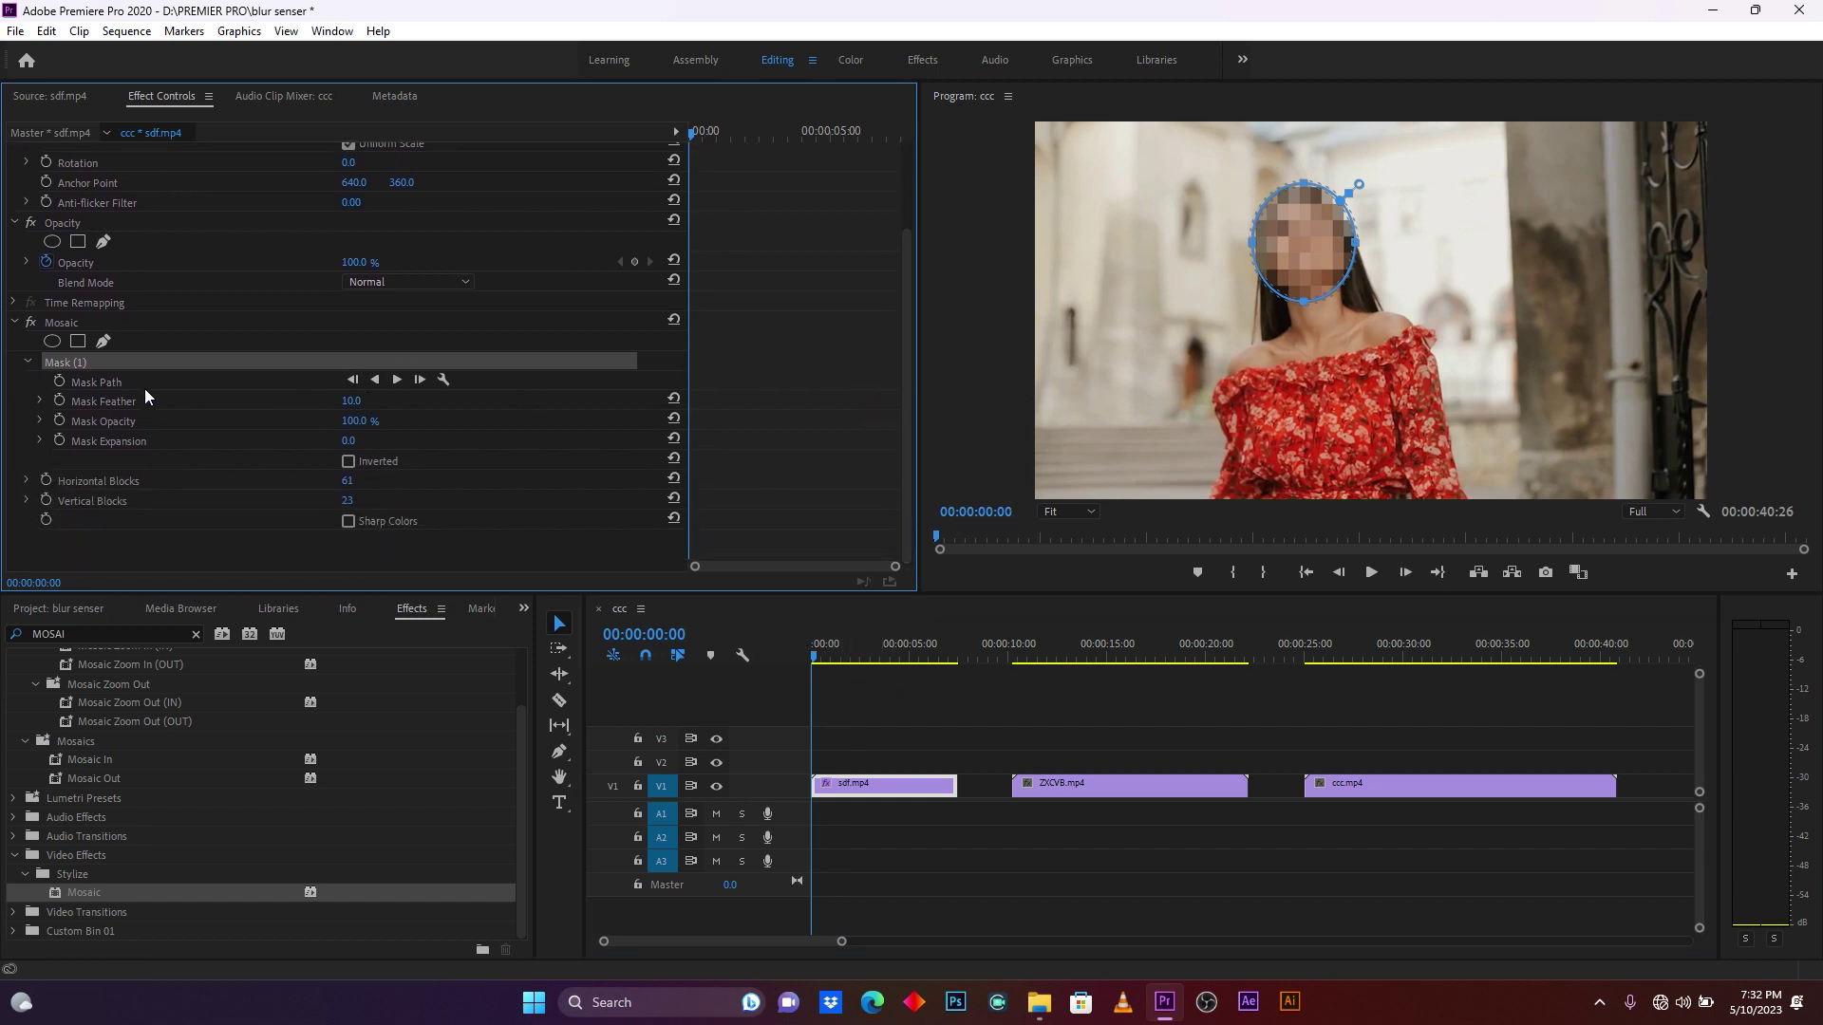
Step: Keyframe the mask path, track it forward through sdf.mp4, and play back to verify it
{"action": "left_click", "coordinate": [61, 383]}
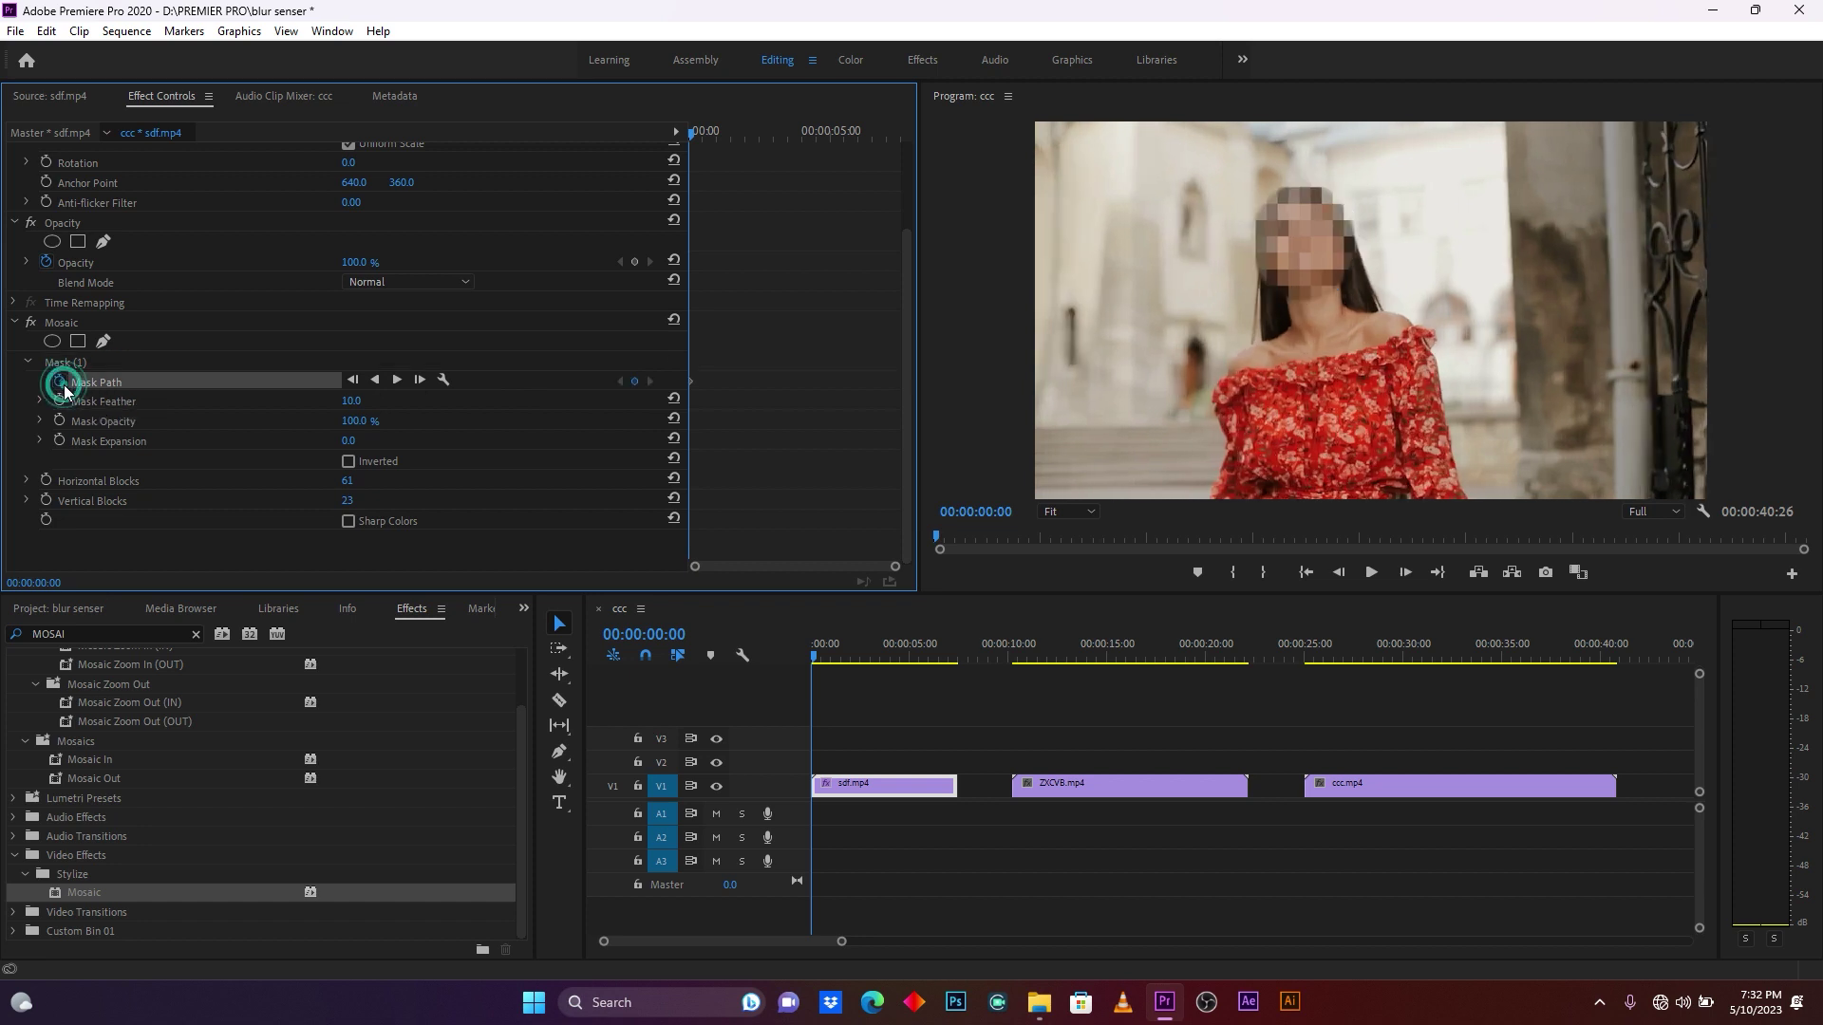
{"action": "left_click", "coordinate": [398, 380]}
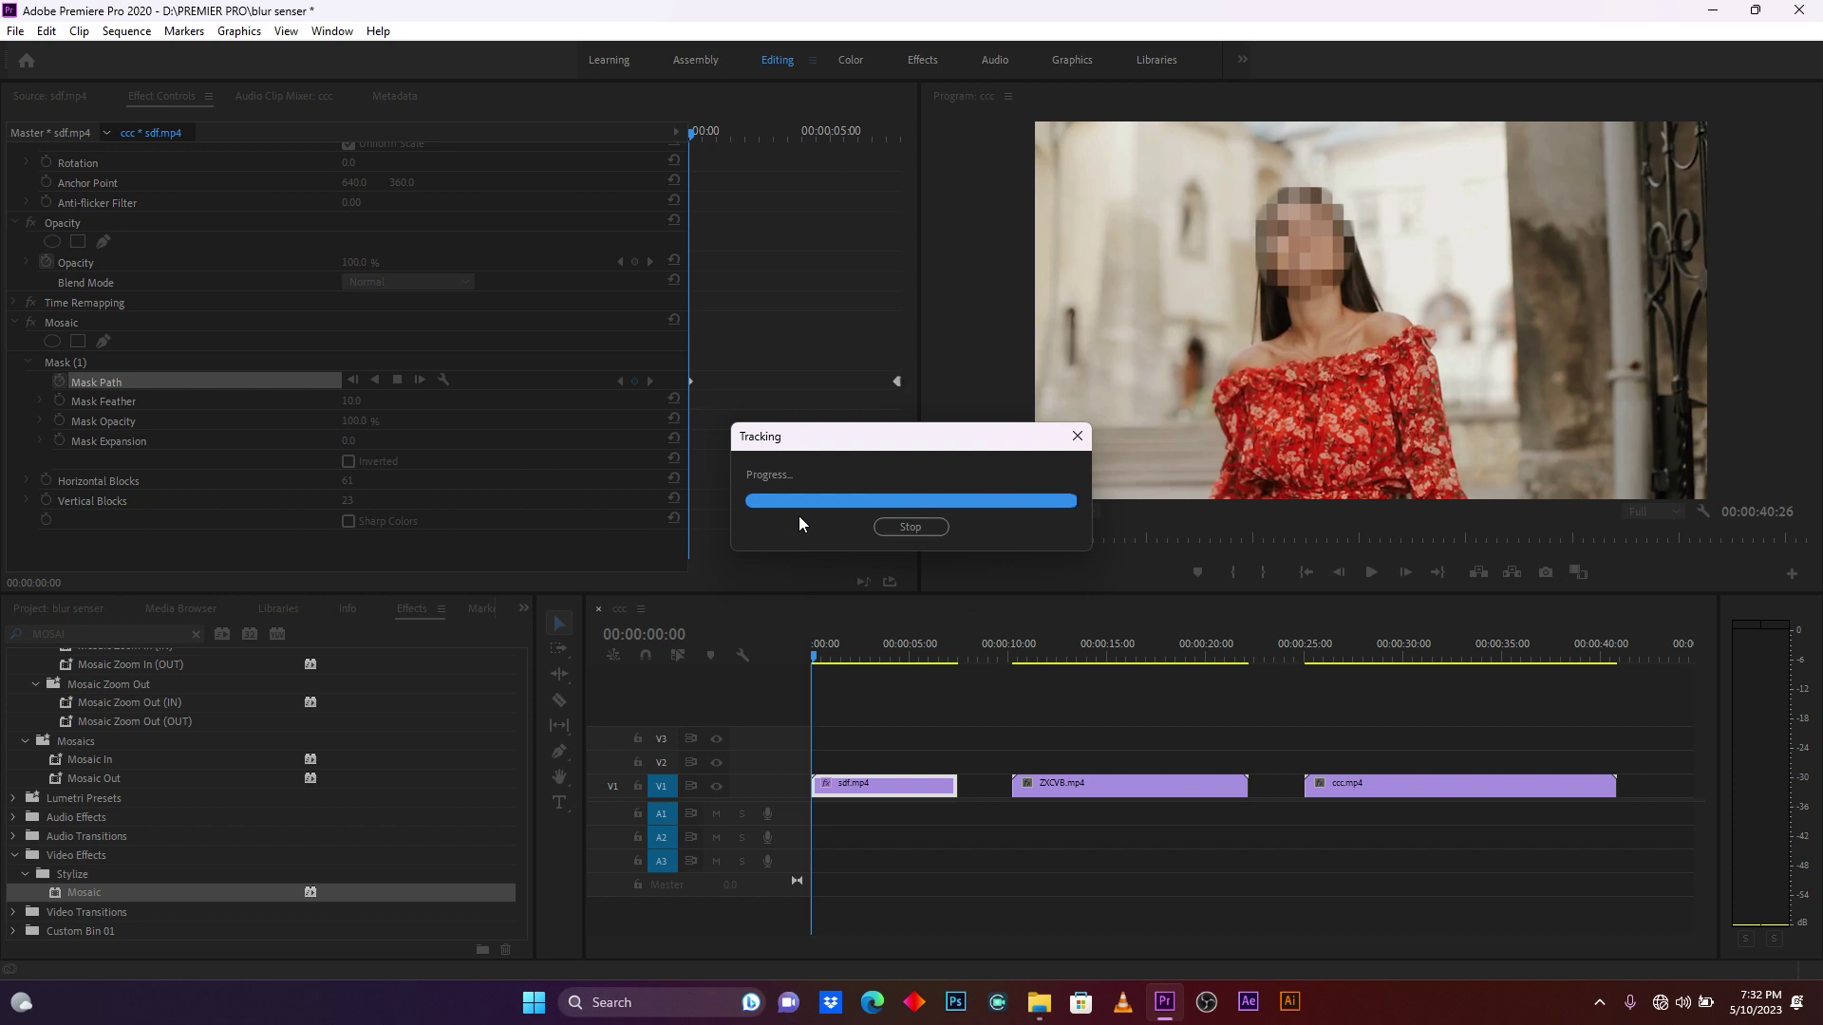
{"action": "left_click_drag", "start_coordinate": [958, 656], "coordinate": [822, 655]}
{"action": "key", "text": "space"}
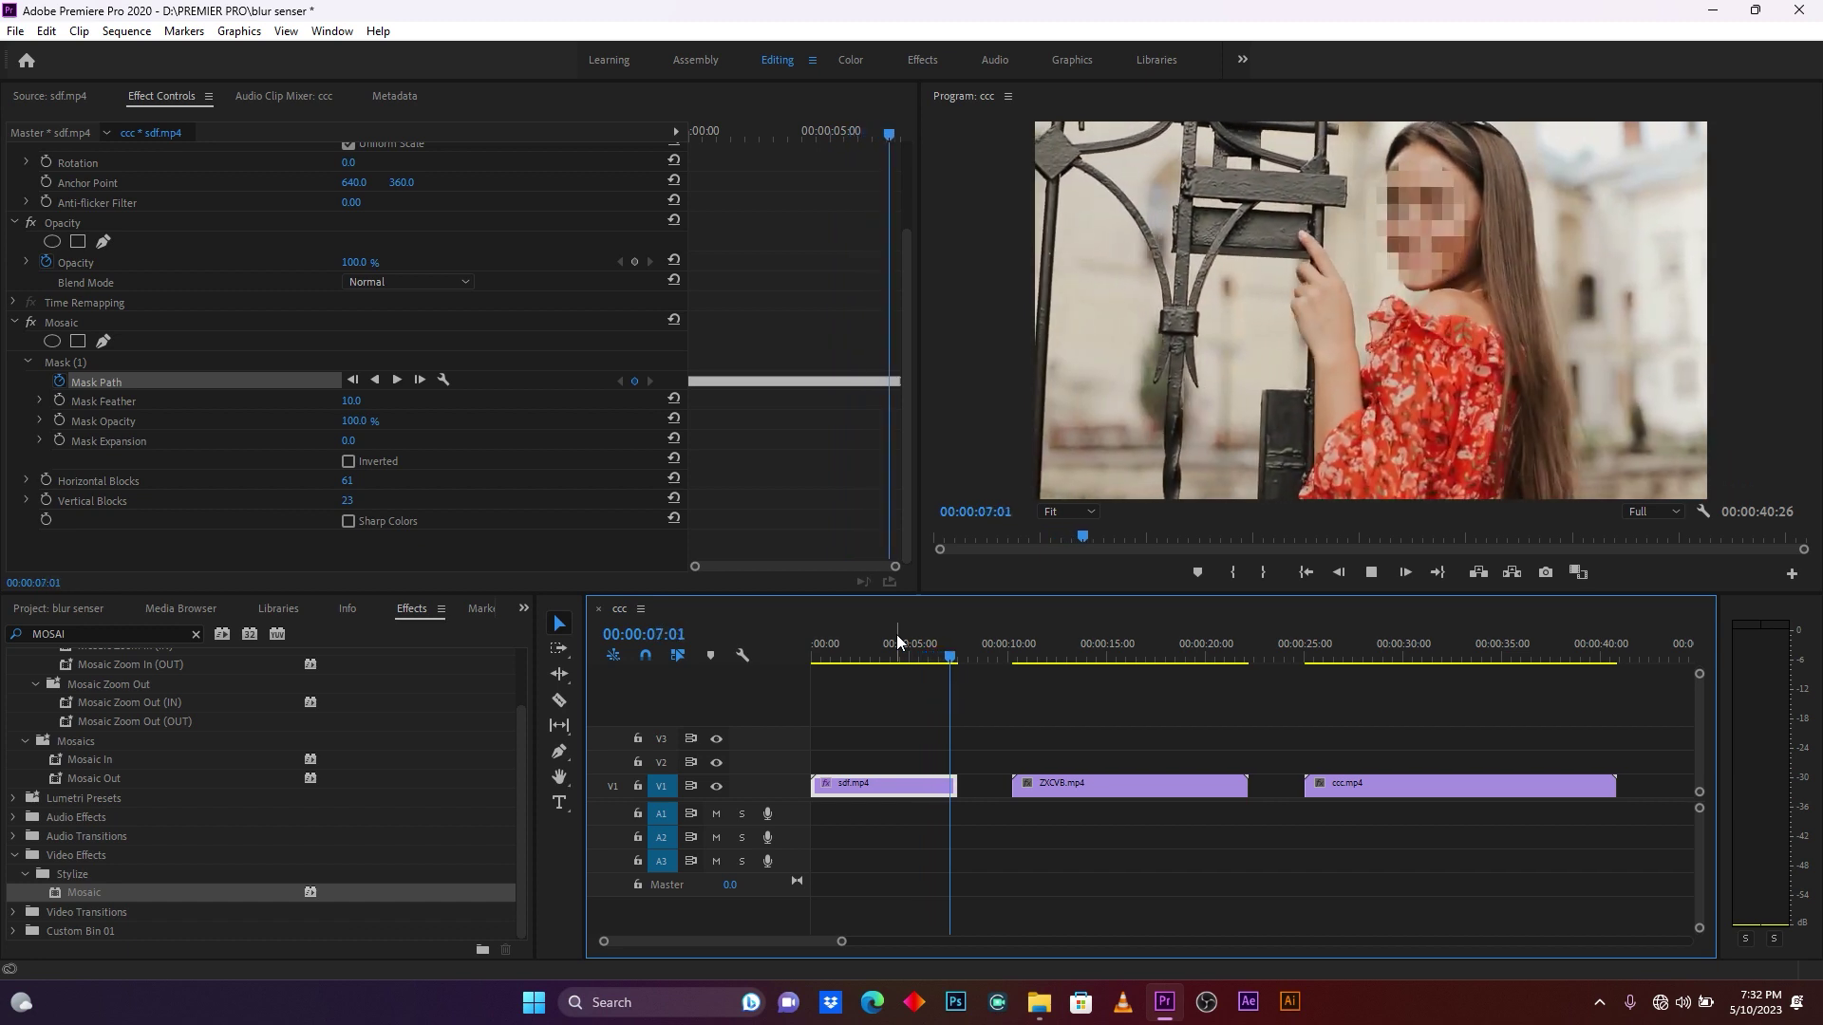
{"action": "left_click", "coordinate": [898, 638]}
{"action": "left_click_drag", "start_coordinate": [898, 636], "coordinate": [875, 637]}
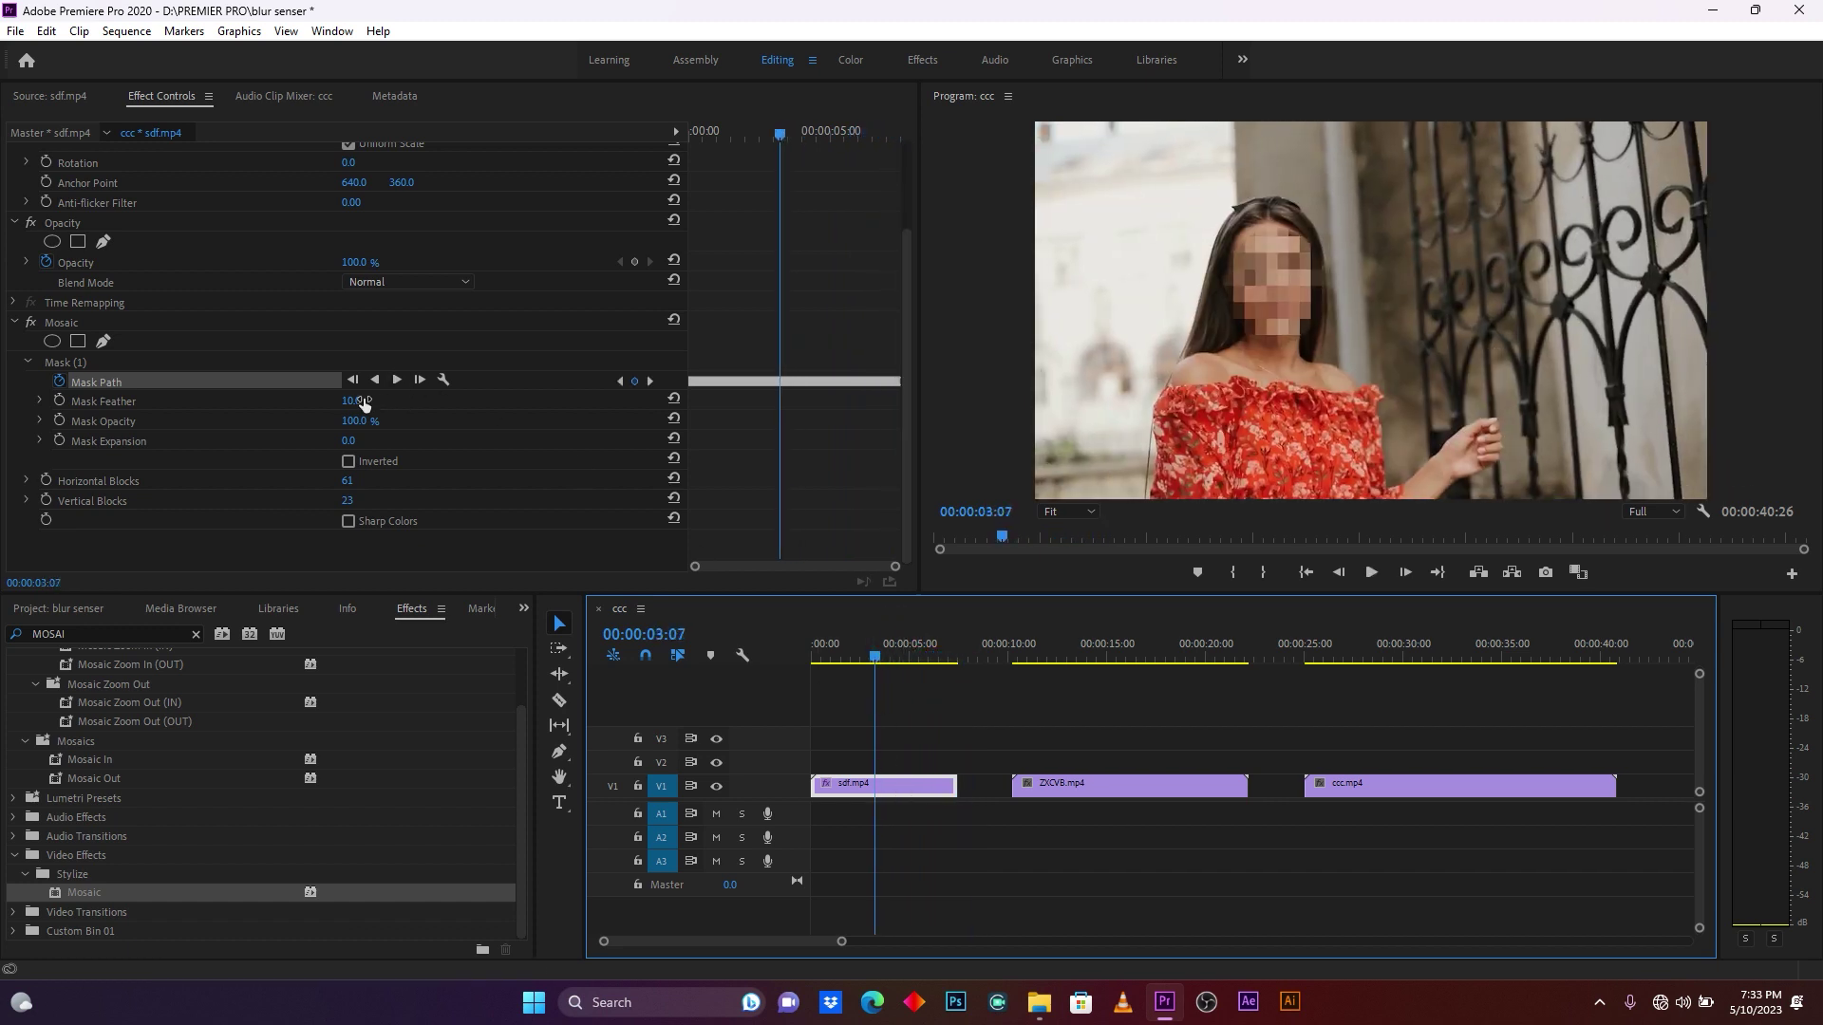
Step: Give the mosaic mask a feather of 30.0 and an expansion of 17.0
{"action": "left_click_drag", "start_coordinate": [343, 405], "coordinate": [327, 401]}
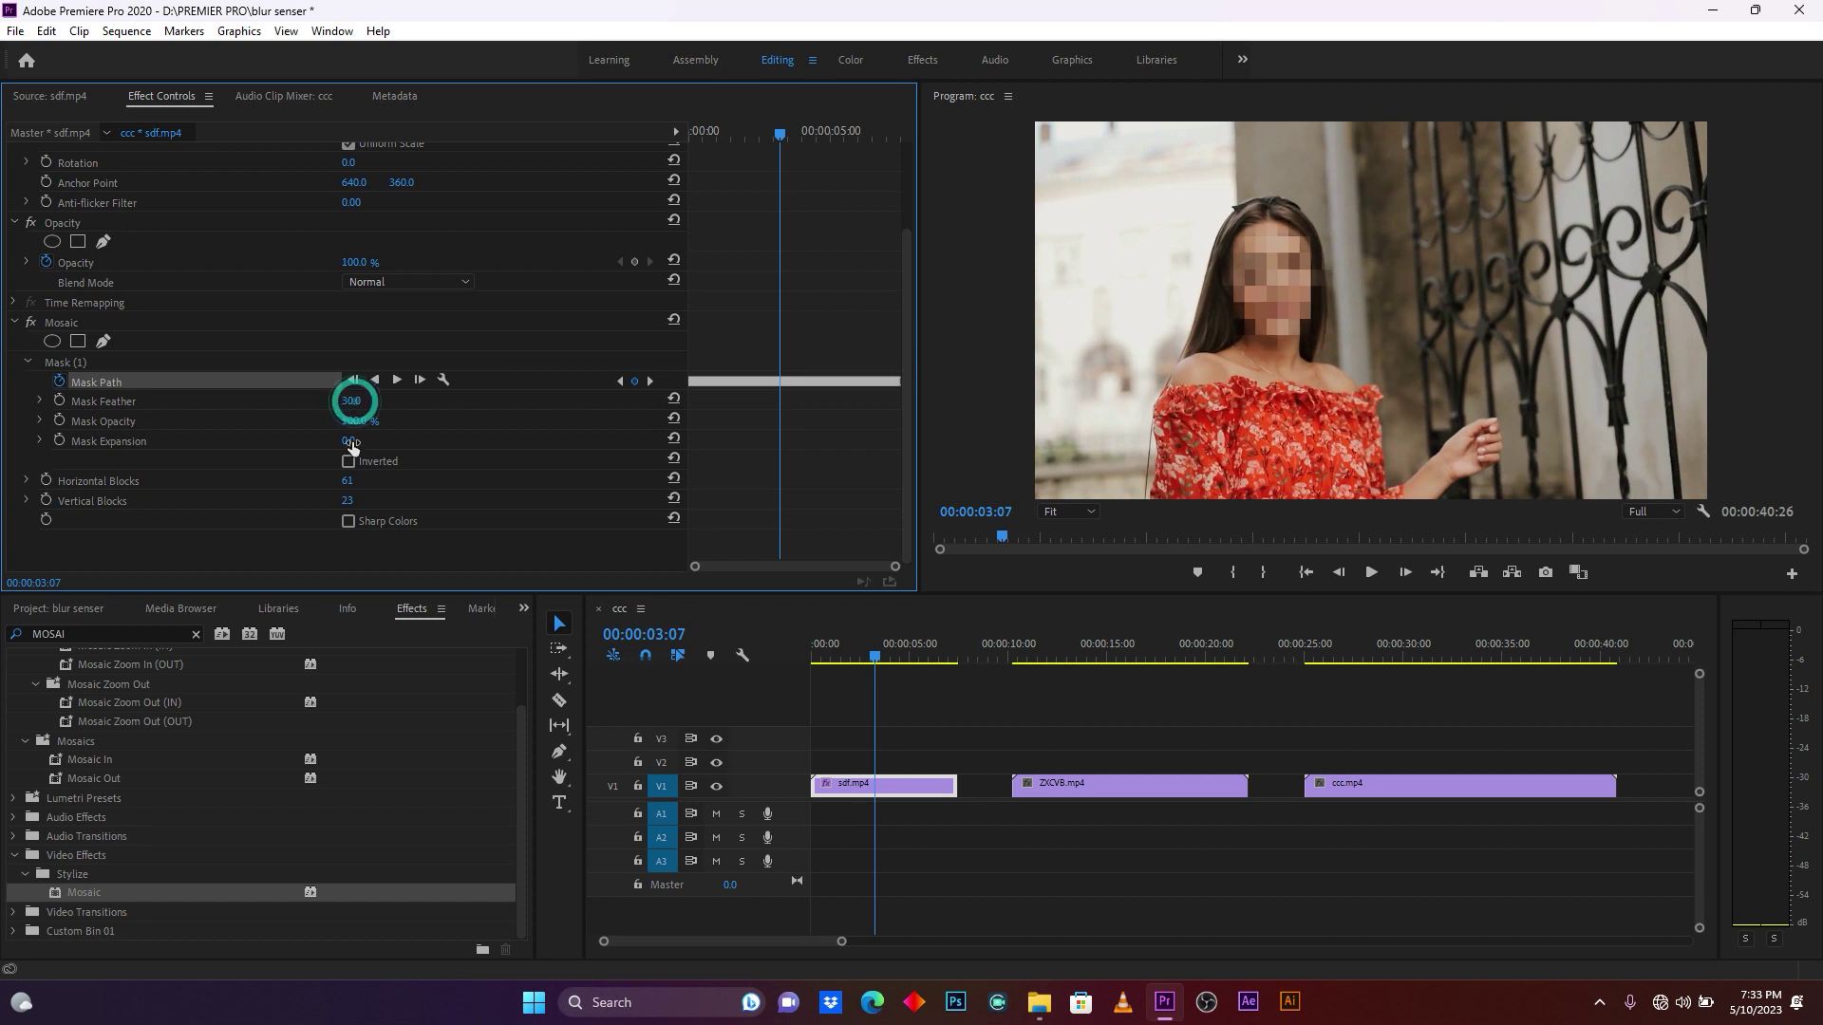
{"action": "left_click_drag", "start_coordinate": [351, 440], "coordinate": [363, 441]}
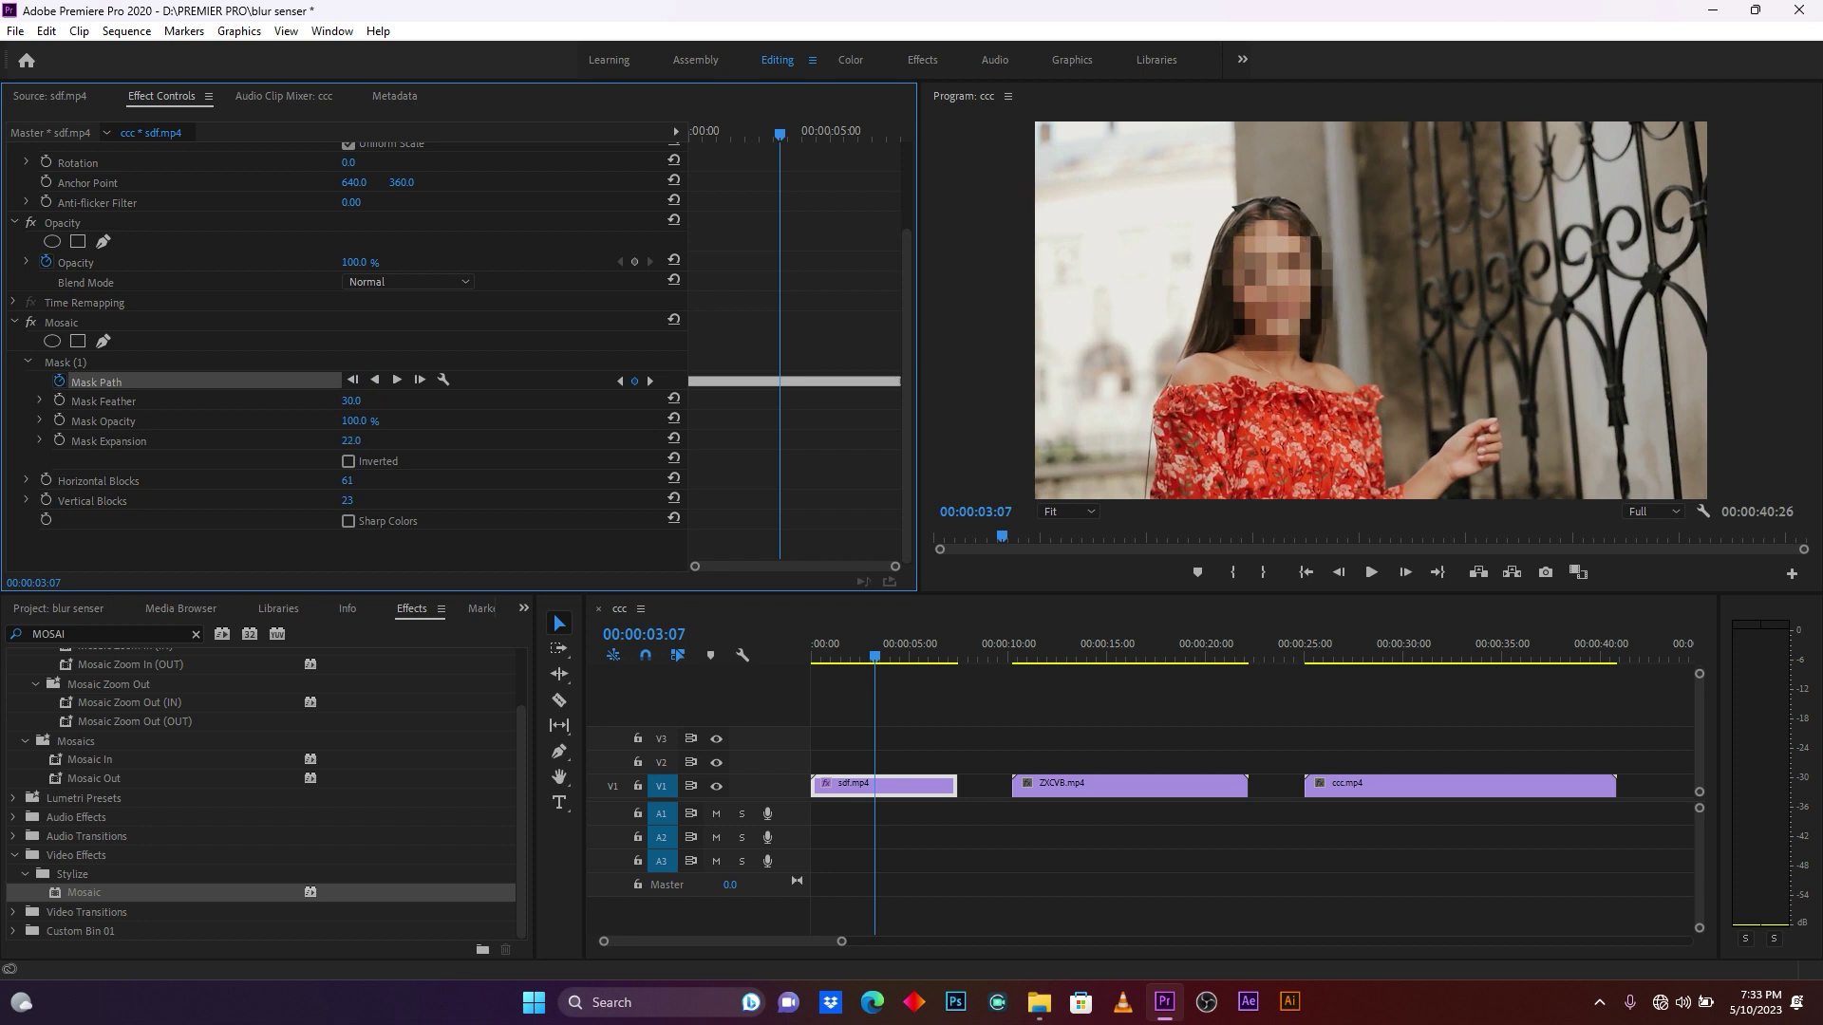
{"action": "left_click_drag", "start_coordinate": [351, 440], "coordinate": [344, 441]}
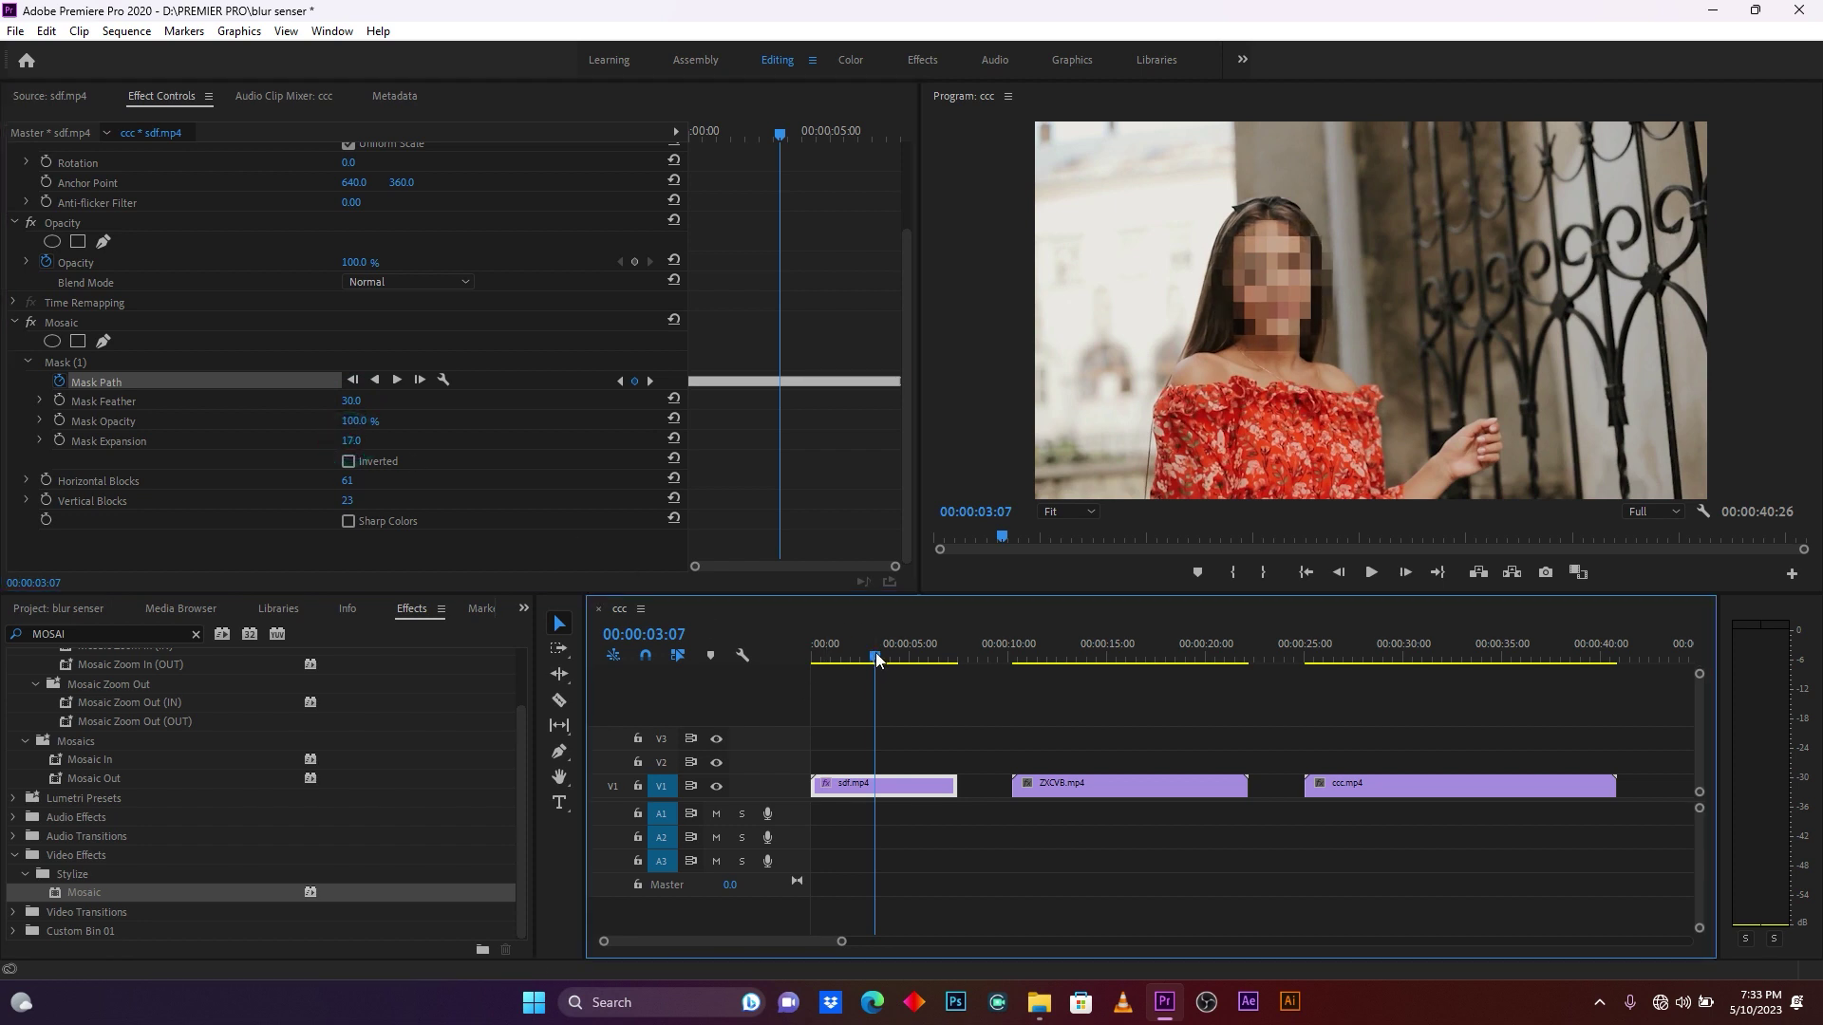
{"action": "left_click_drag", "start_coordinate": [874, 651], "coordinate": [799, 652]}
Step: Play the sequence maximized to review the mosaic, then scrub to the ZXCVB.mp4 clip
{"action": "key", "text": "space"}
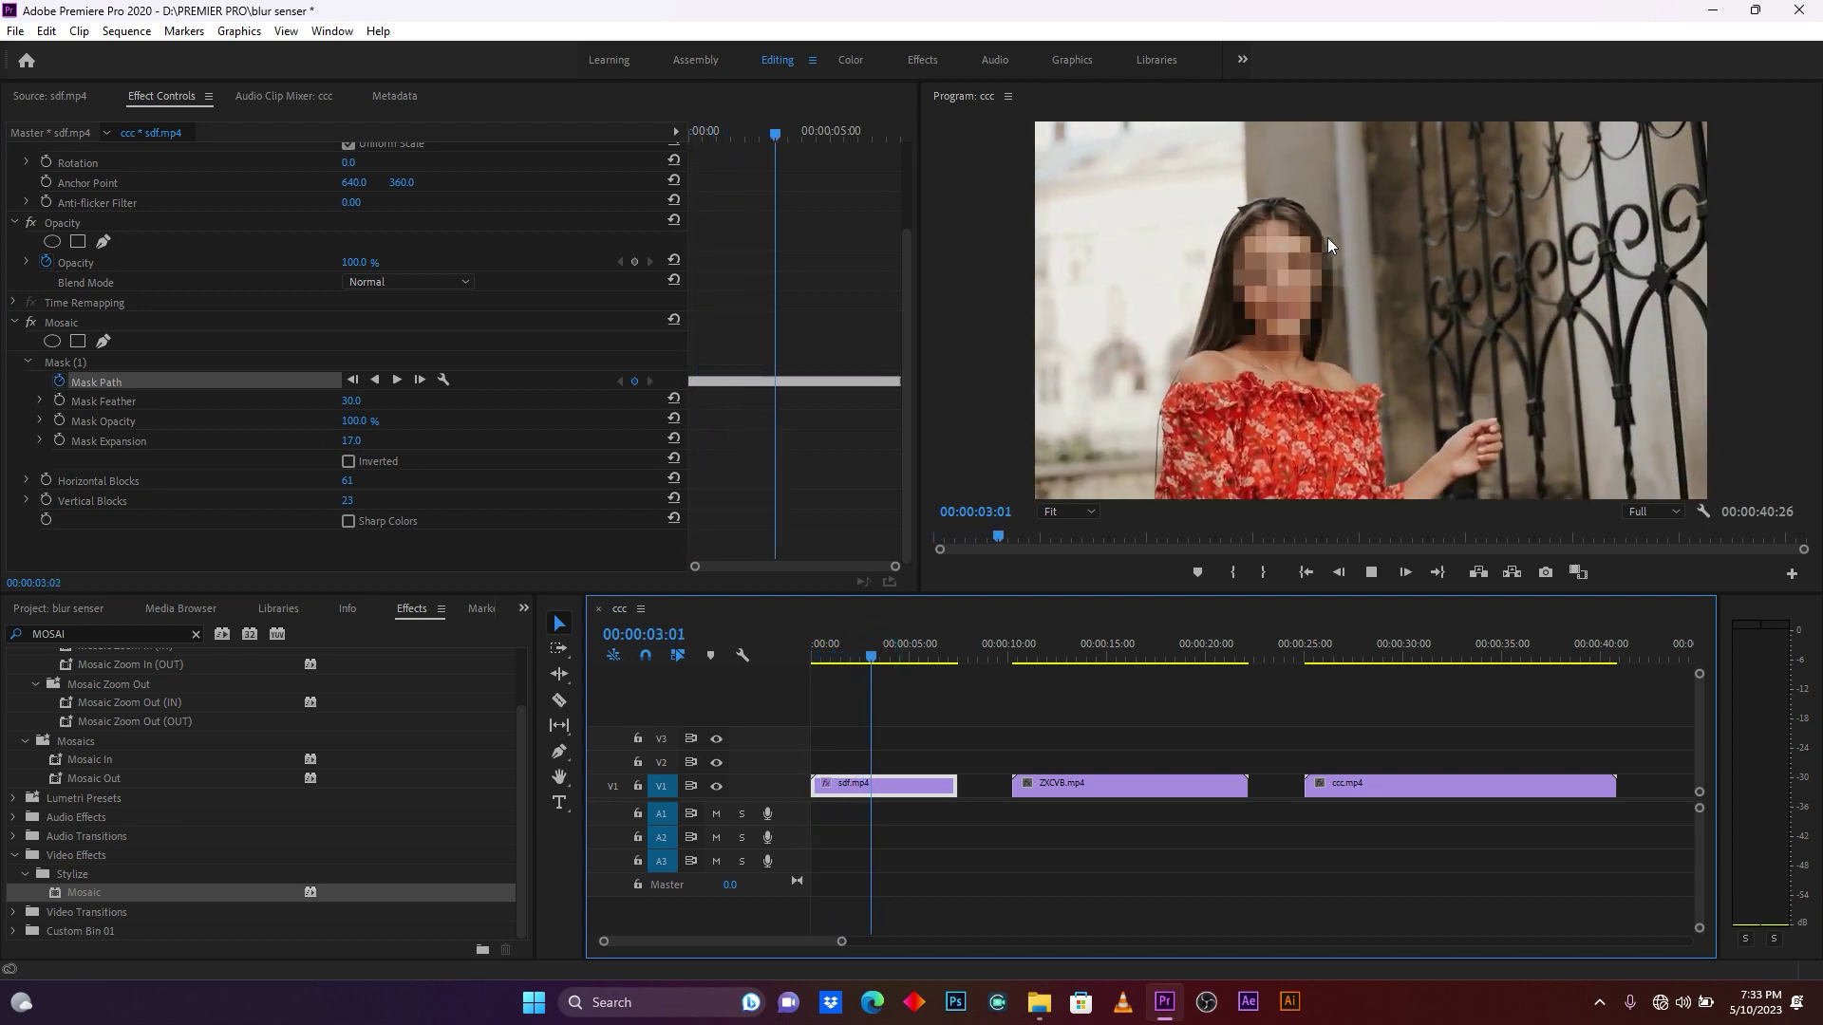
{"action": "key", "text": "grave"}
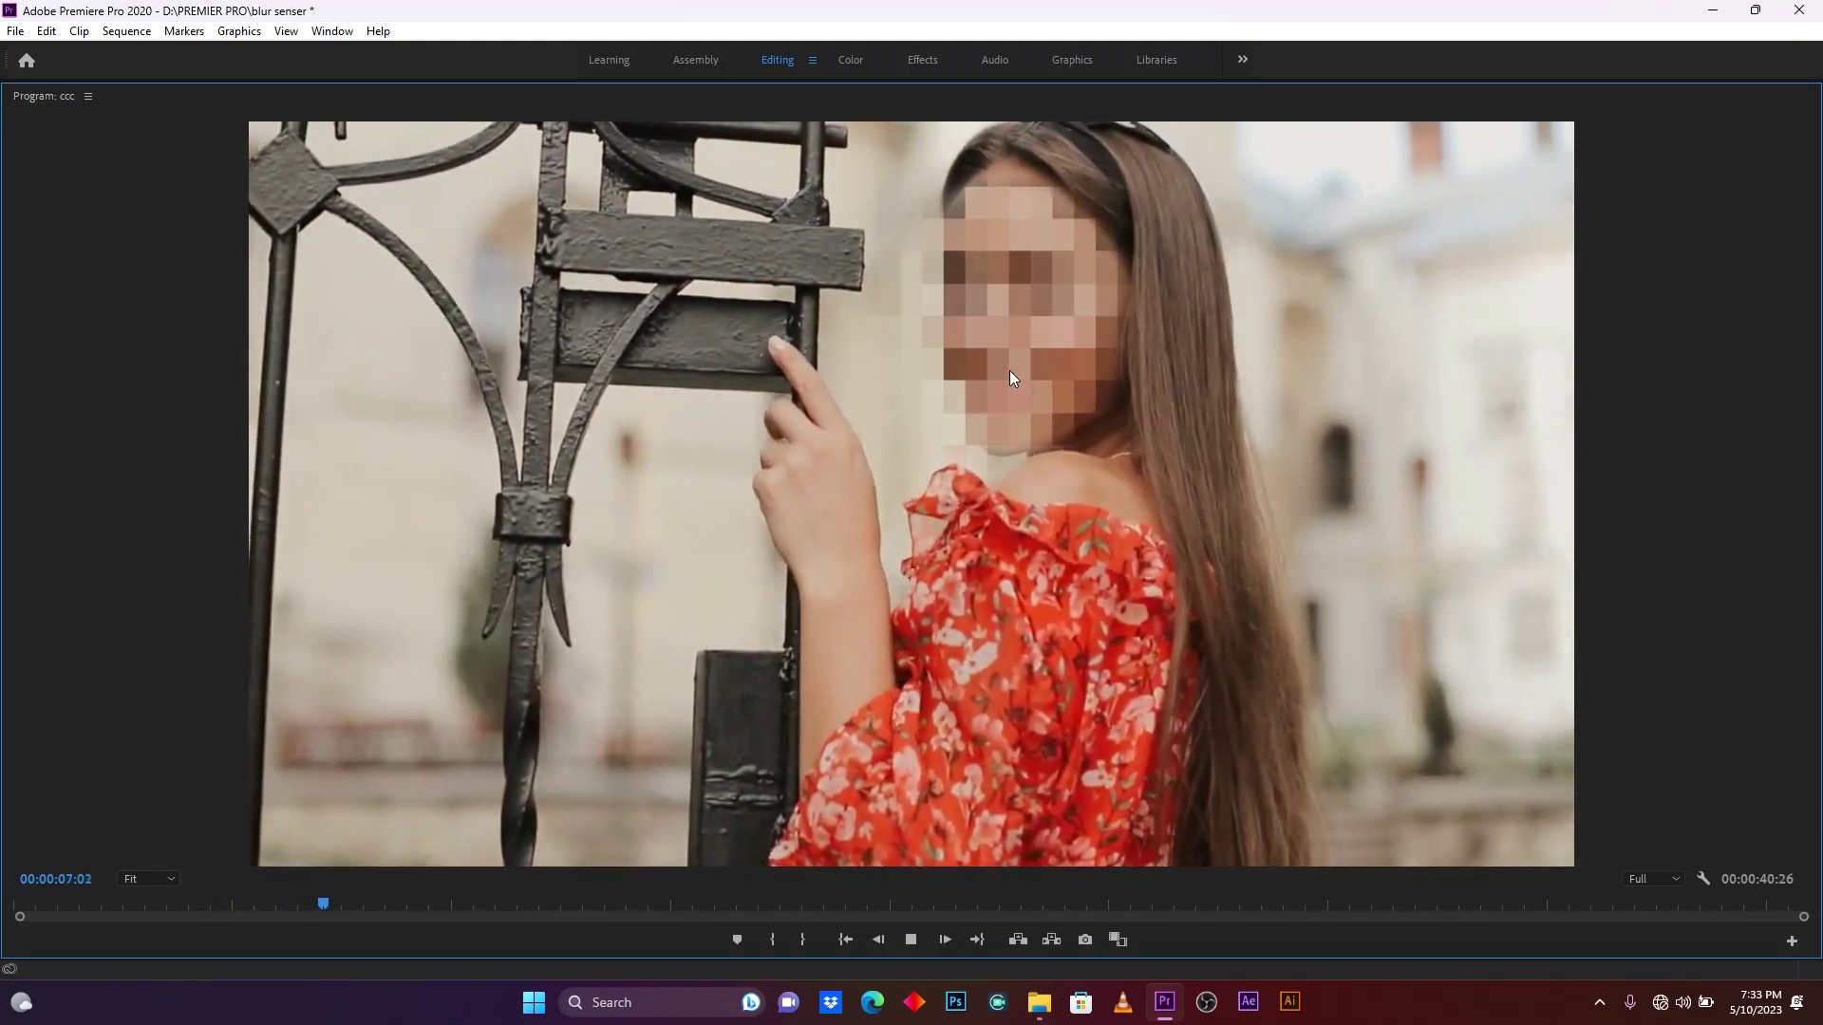
{"action": "key", "text": "grave"}
{"action": "key", "text": "space"}
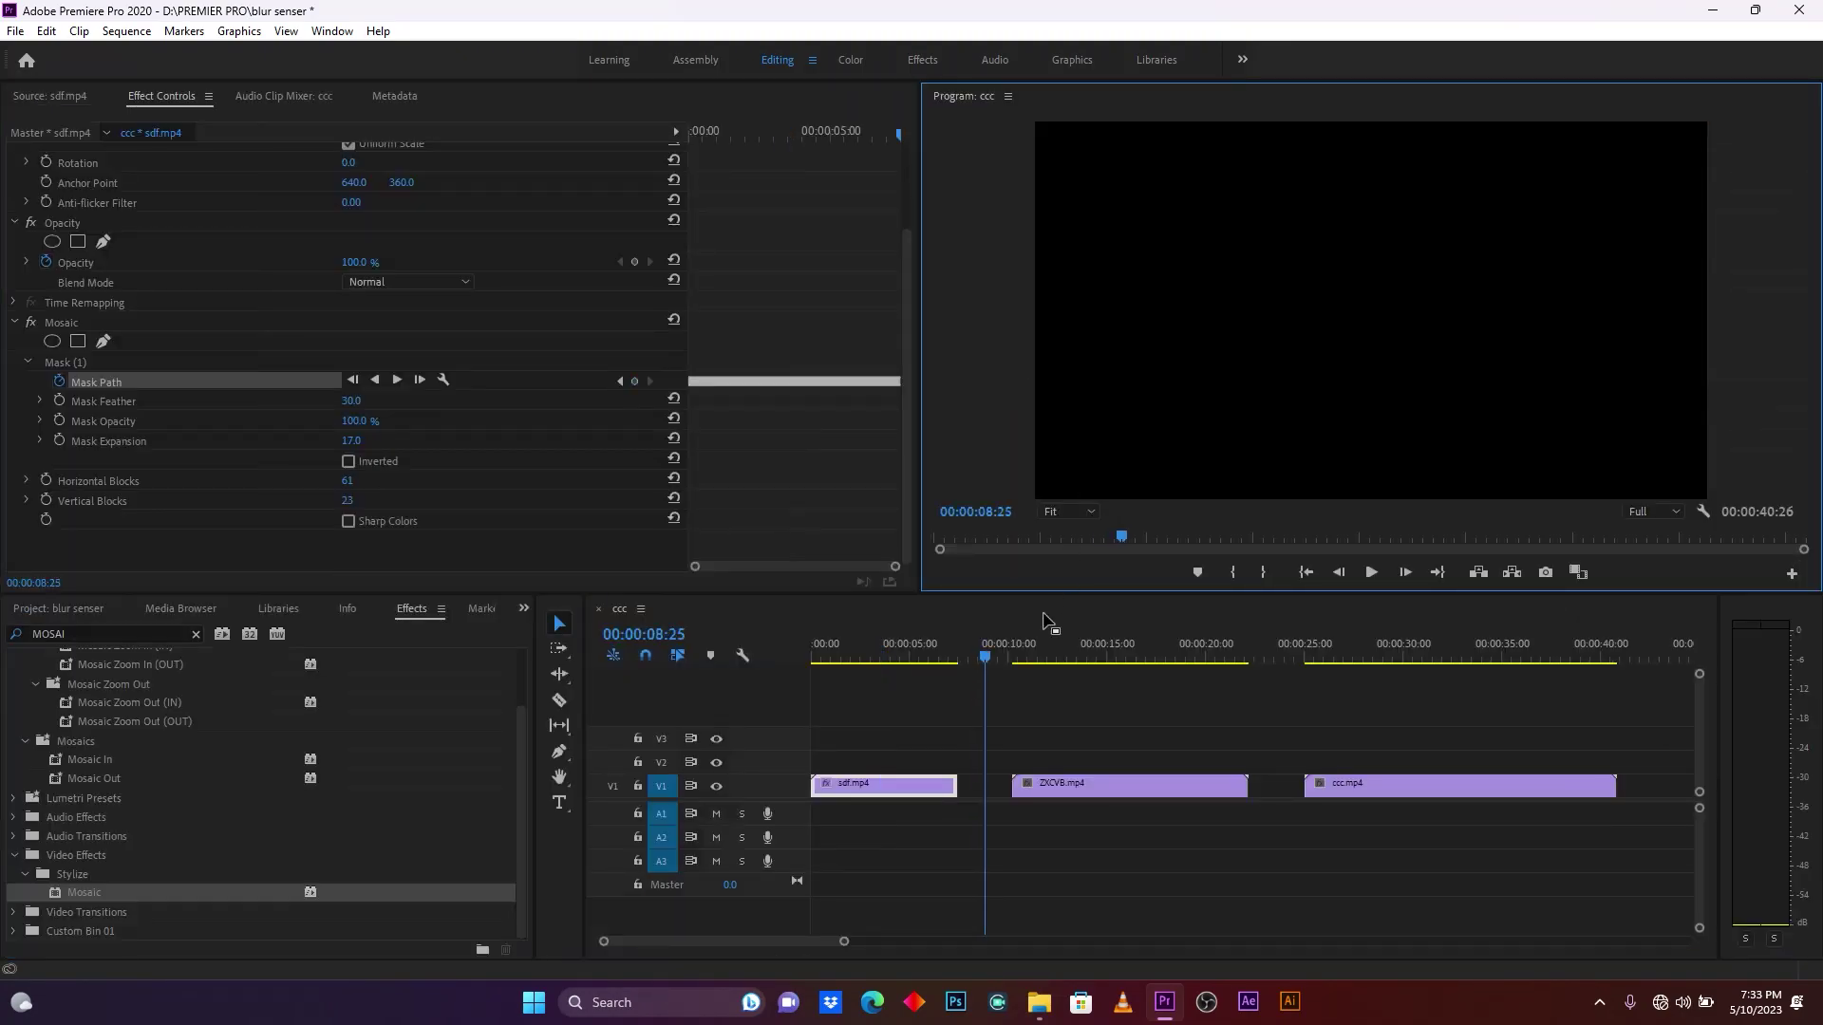
{"action": "left_click_drag", "start_coordinate": [988, 652], "coordinate": [1027, 666]}
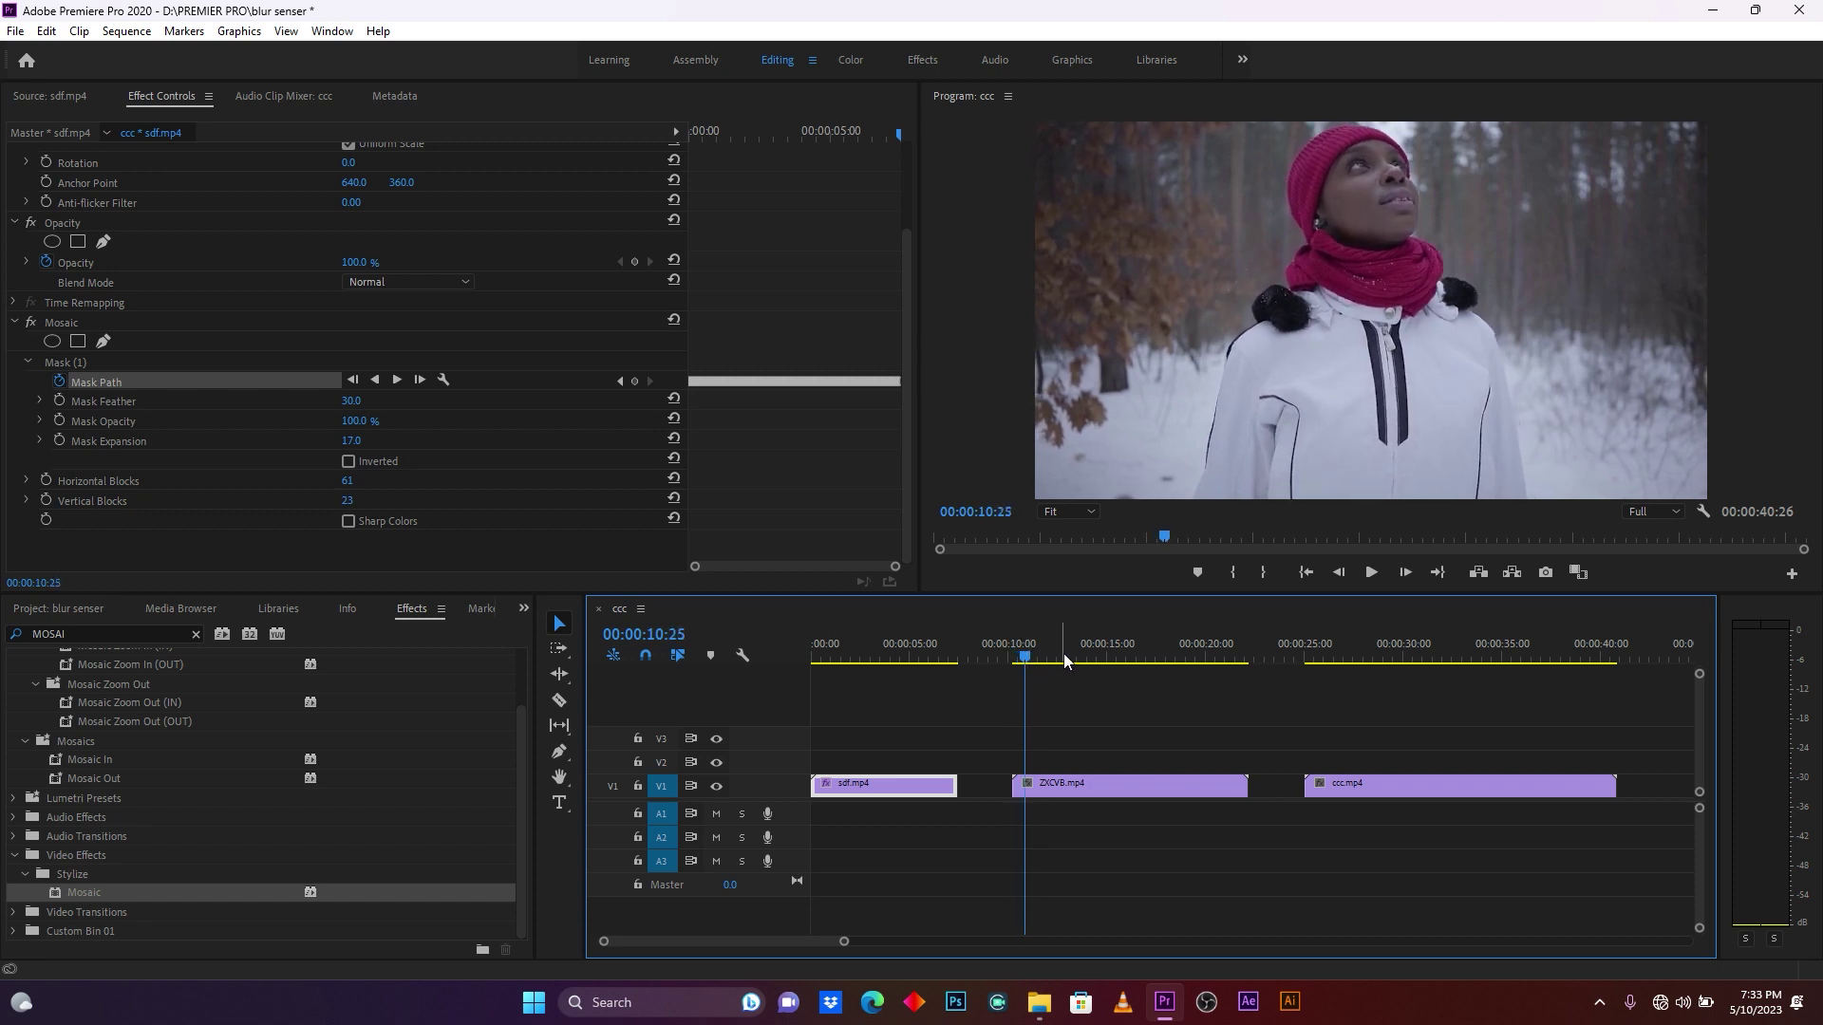
Step: Search 'GAUS' and apply Gaussian Blur to the ZXCVB.mp4 clip
{"action": "left_click", "coordinate": [411, 608]}
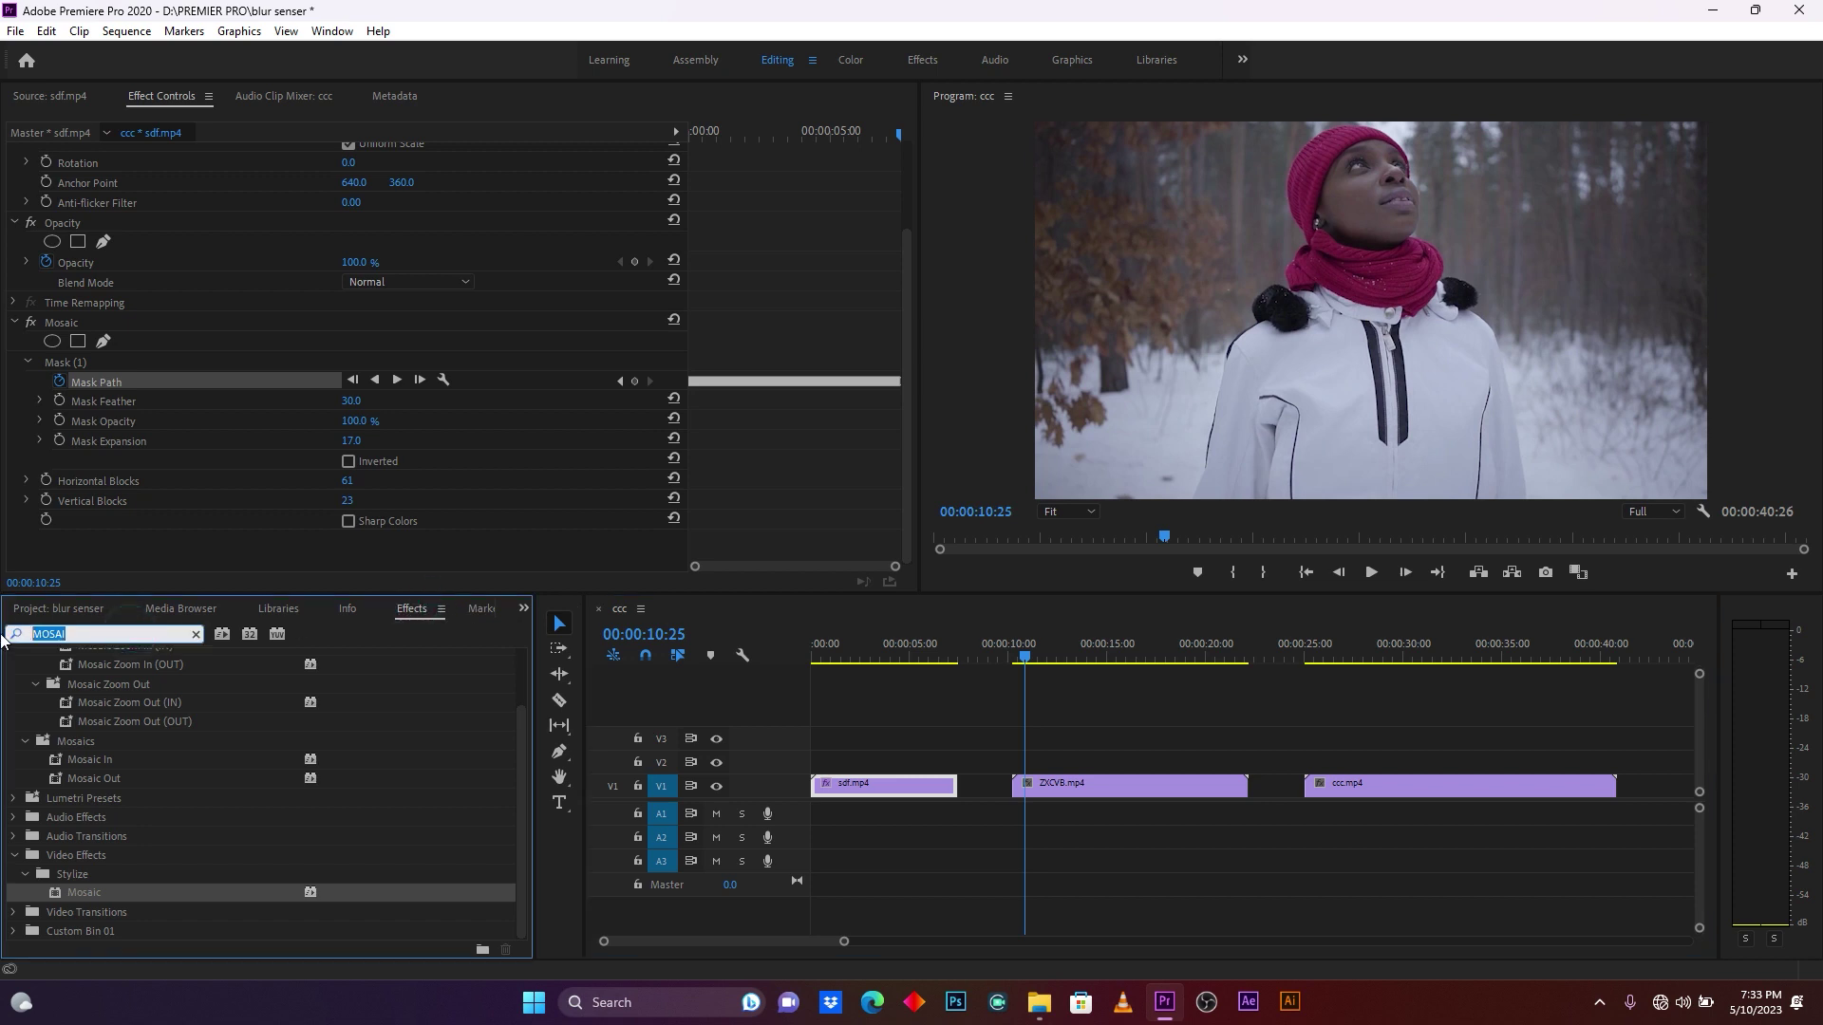
{"action": "type", "text": "GAUSI"}
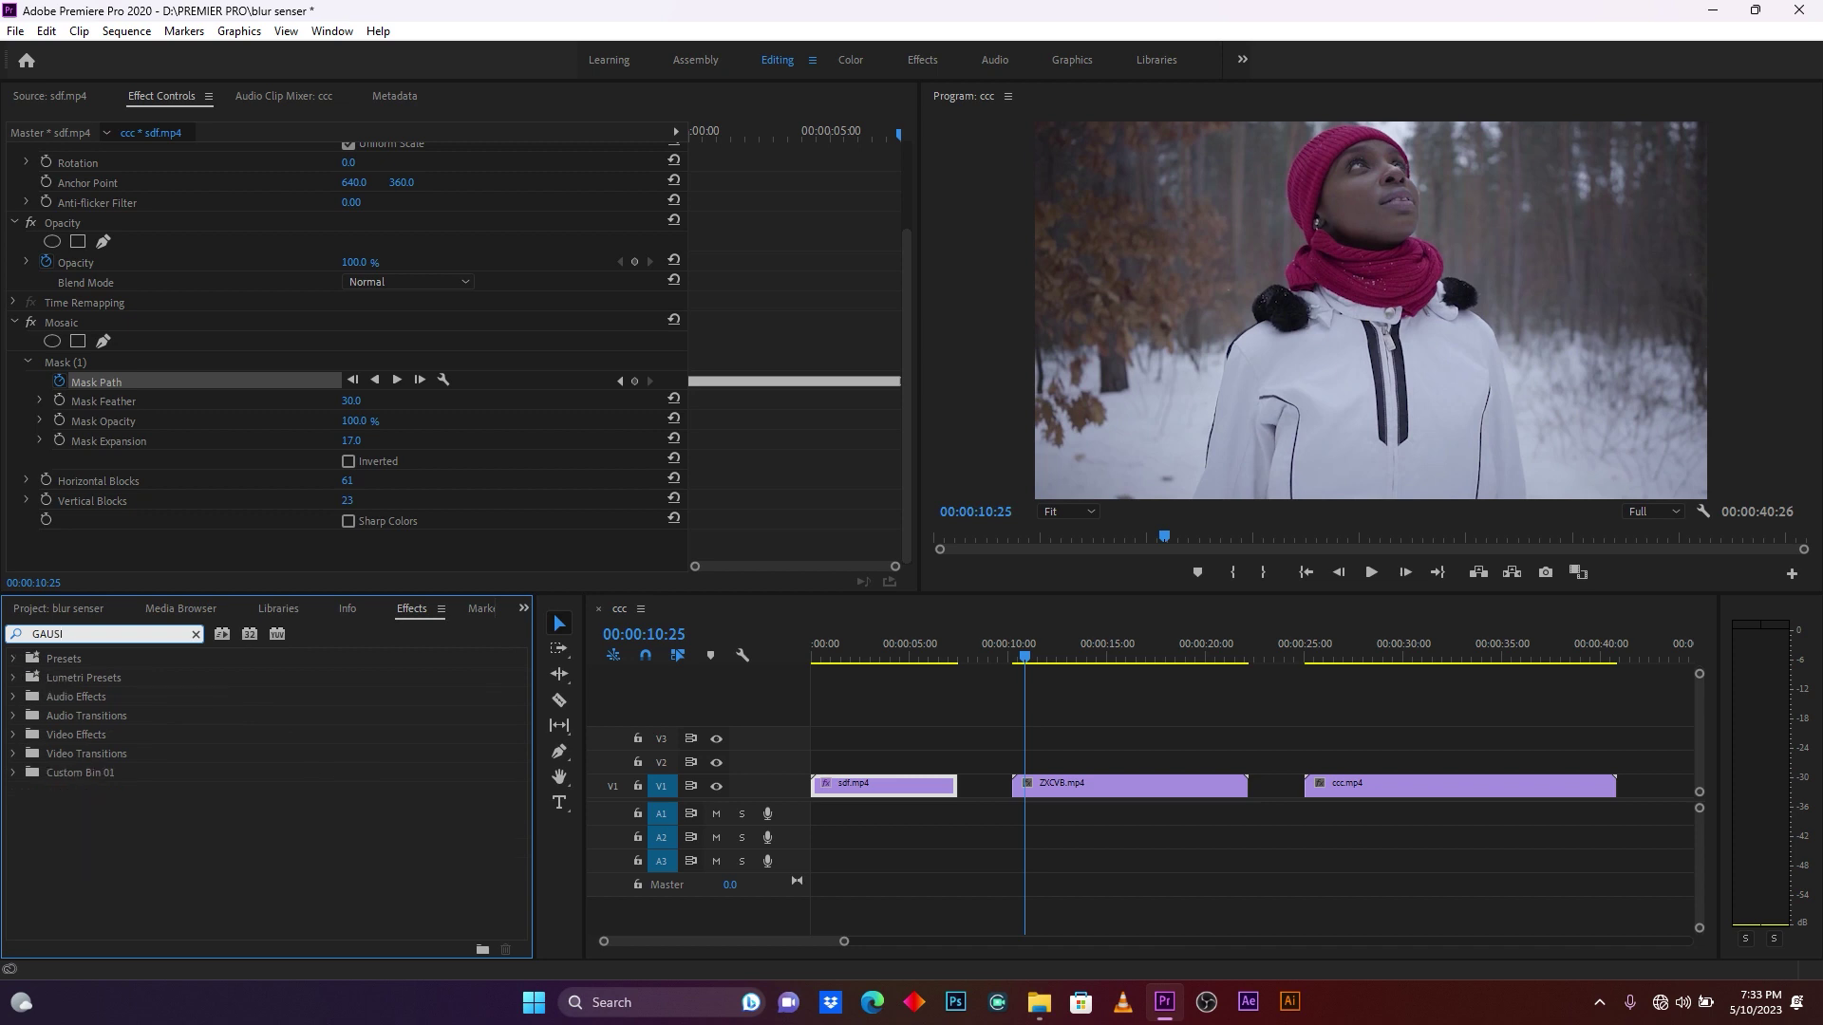
{"action": "key", "text": "BackSpace"}
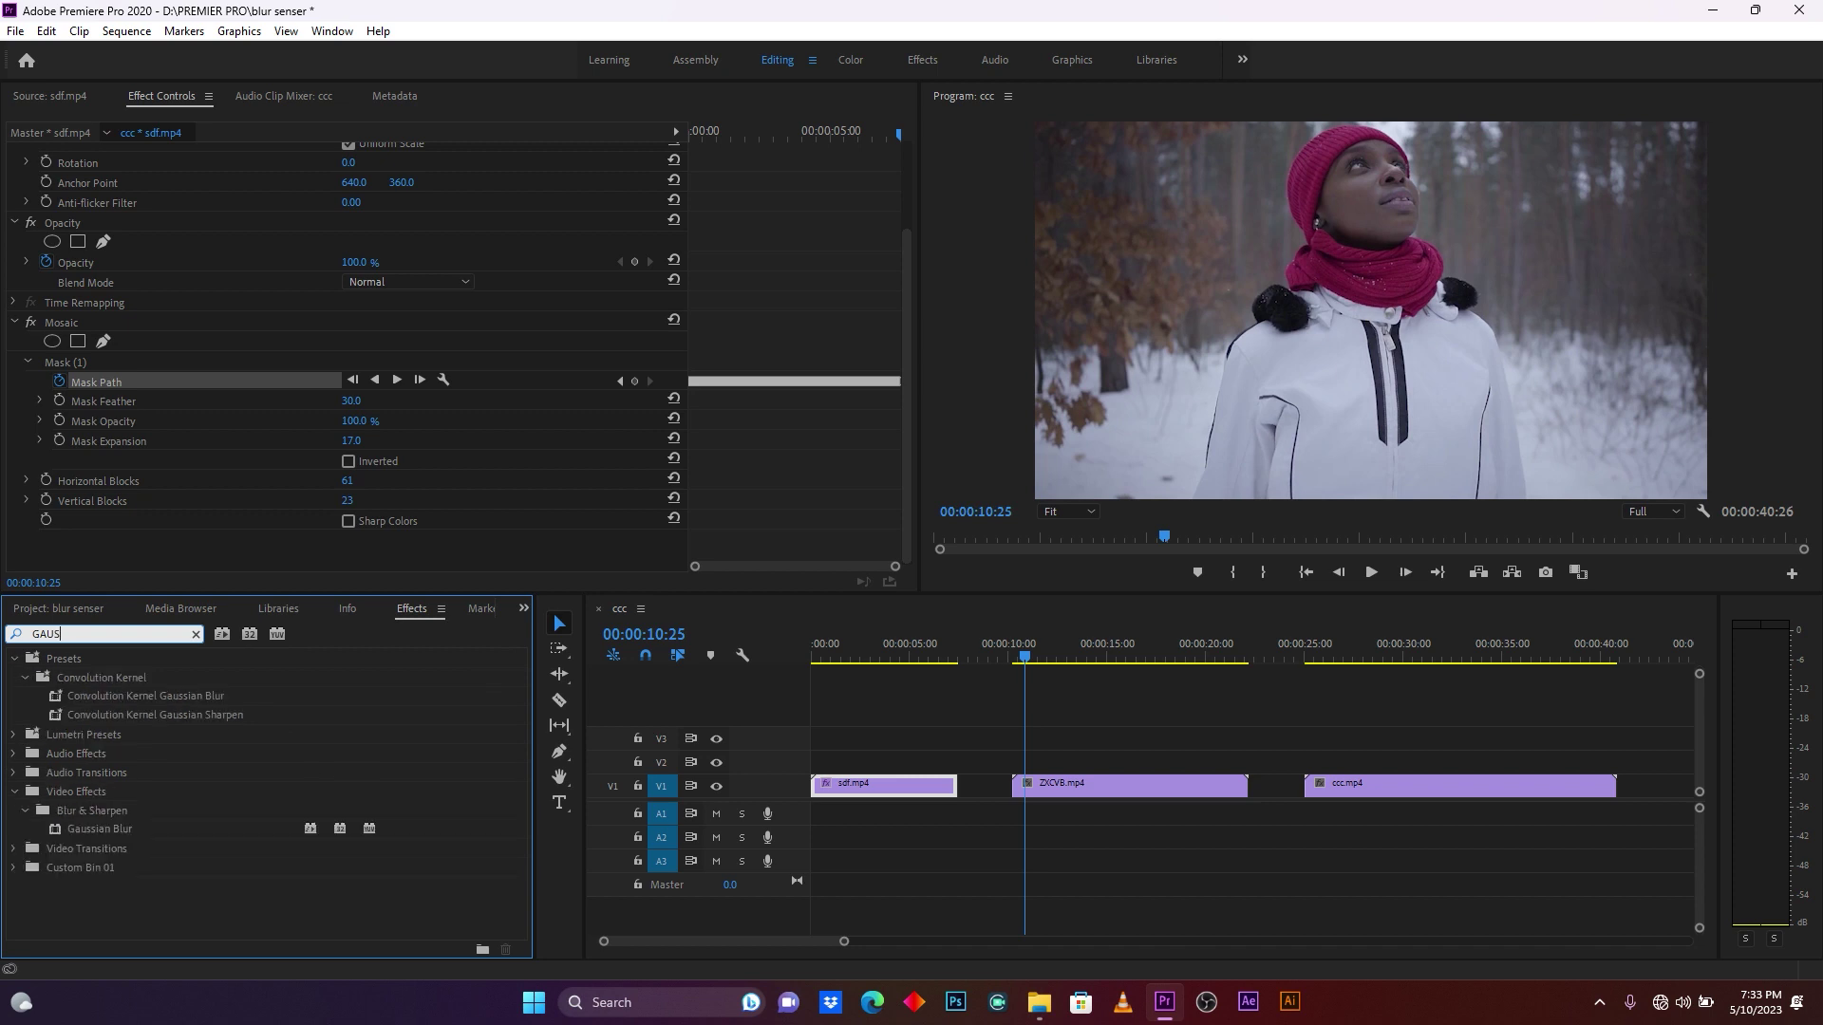
{"action": "left_click", "coordinate": [107, 829]}
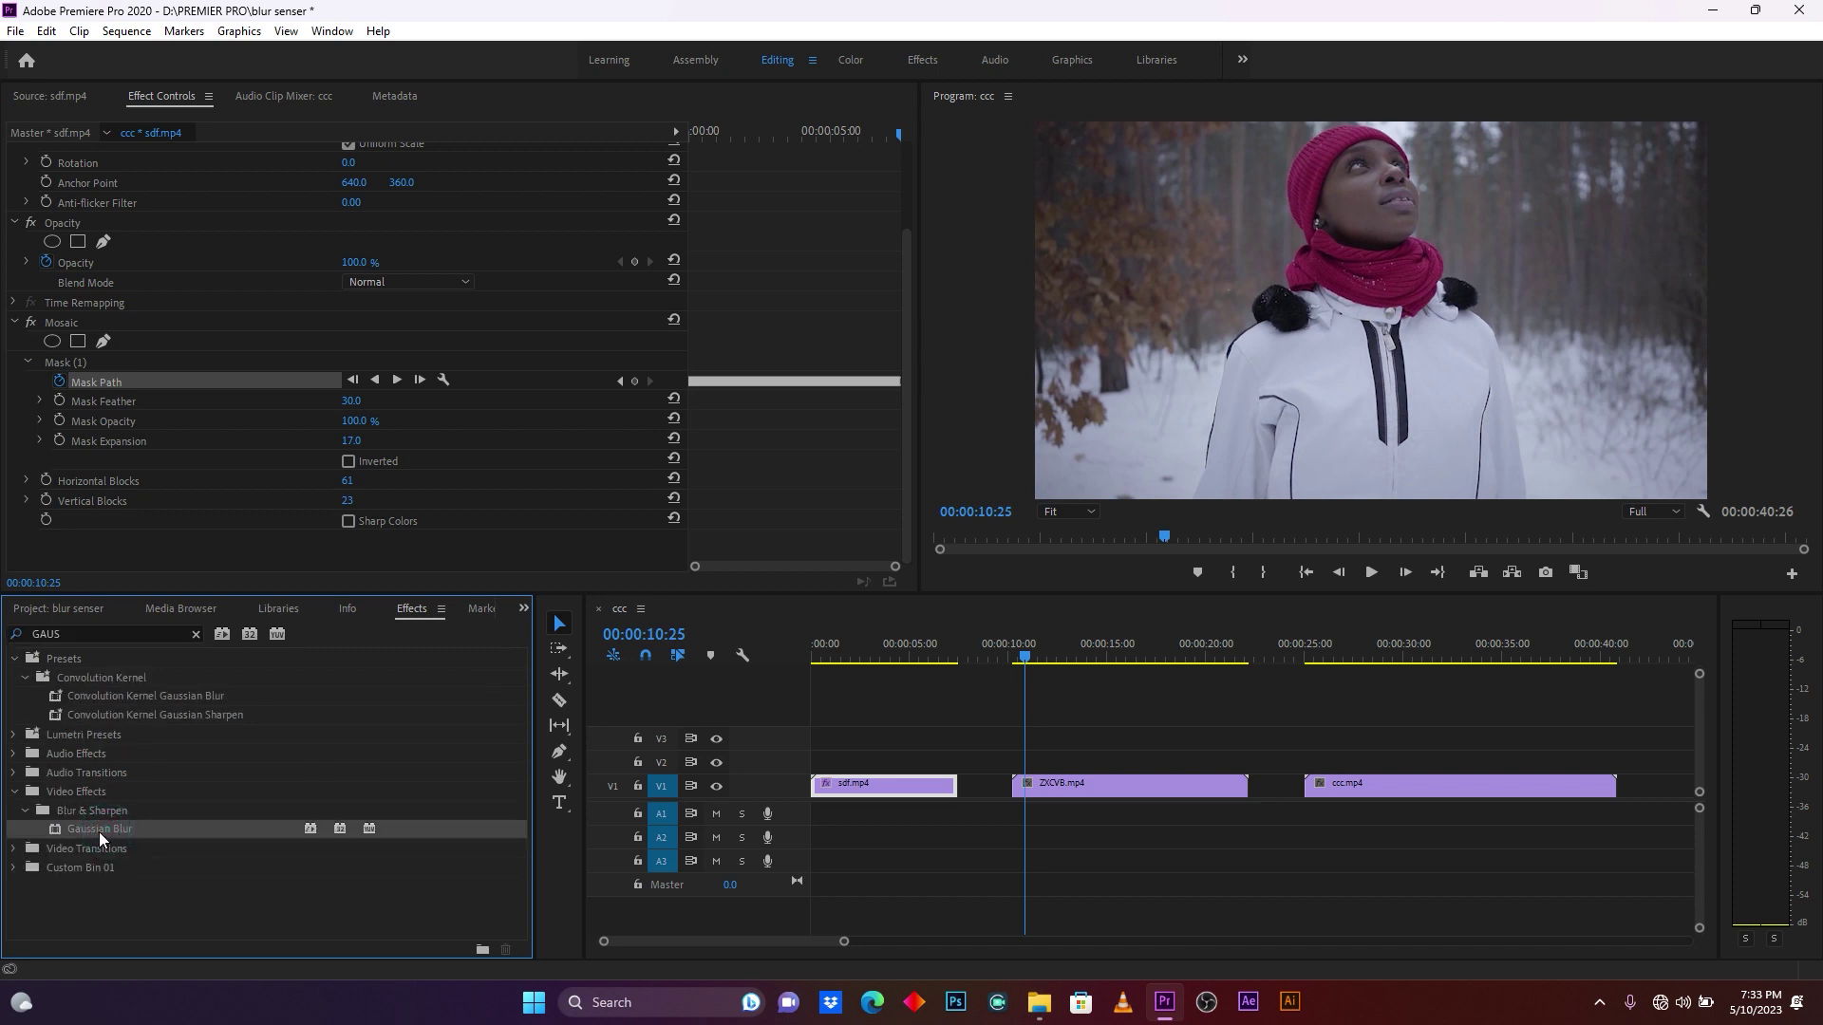
{"action": "left_click_drag", "start_coordinate": [95, 828], "coordinate": [1103, 786]}
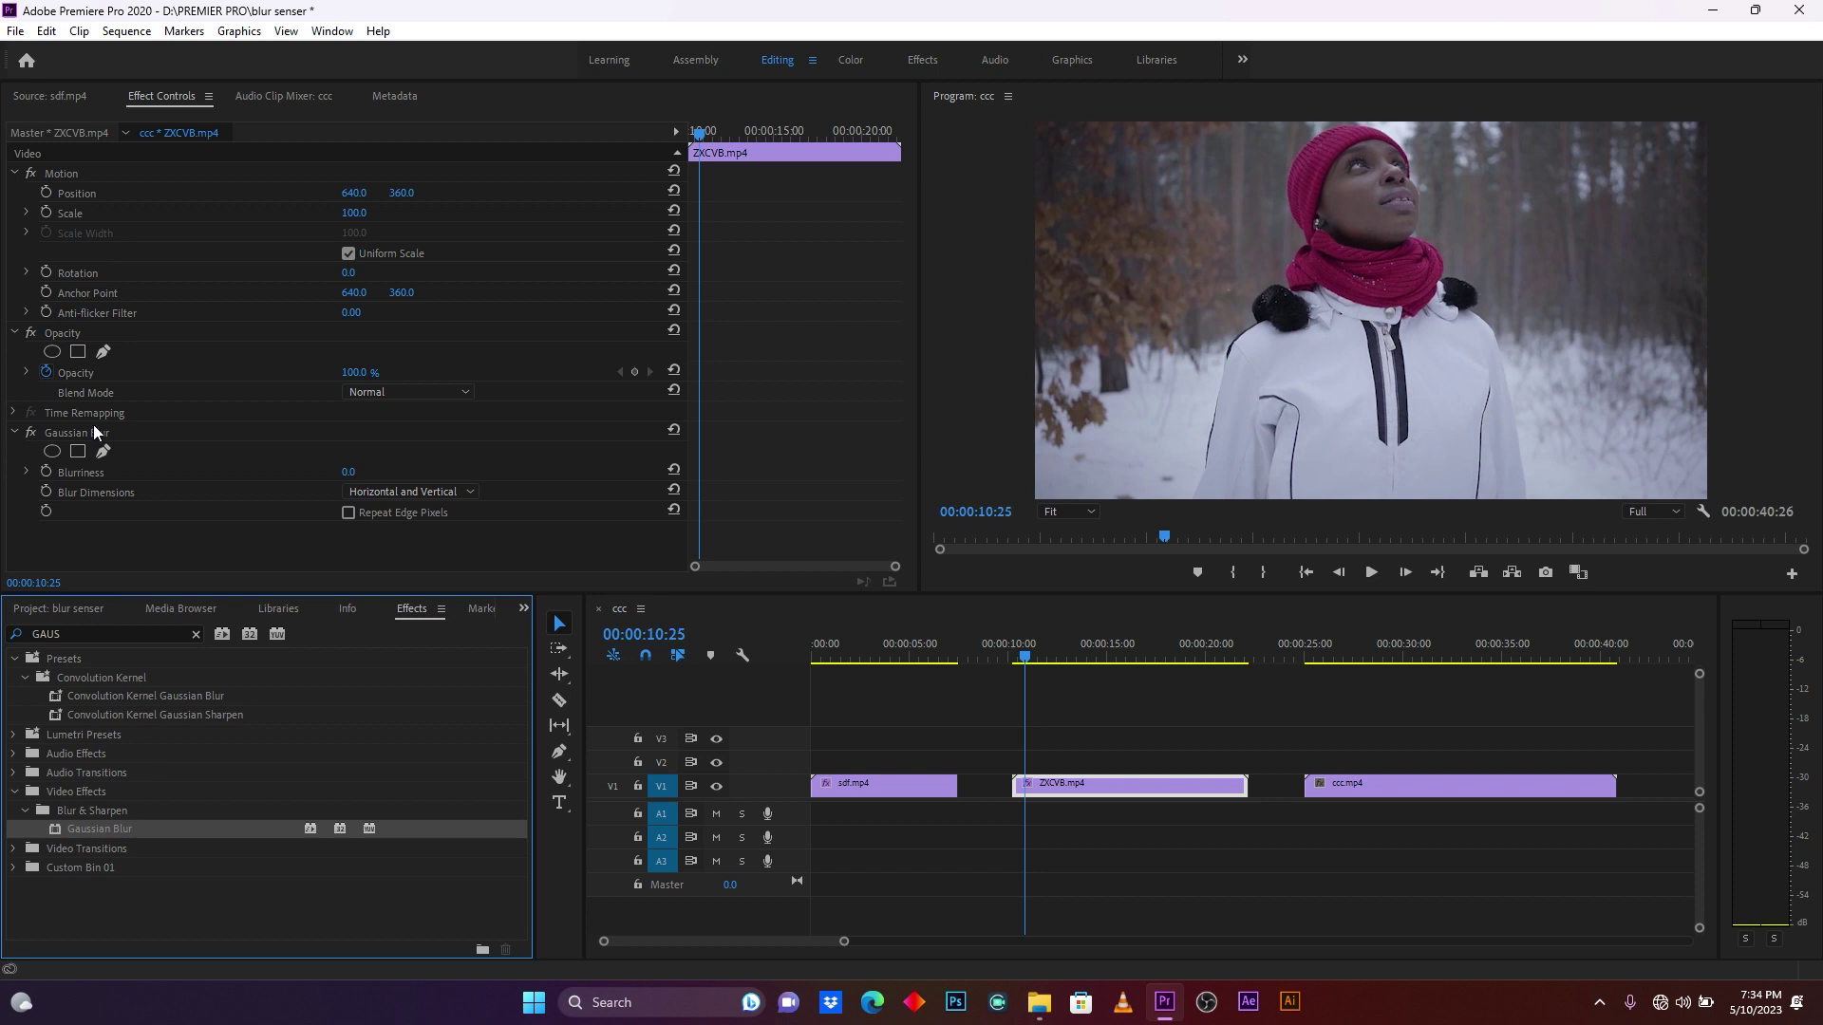
Step: Raise the Gaussian Blur's Blurriness to 91.0
{"action": "mouse_move", "coordinate": [347, 472]}
{"action": "left_mouse_down"}
{"action": "mouse_move", "coordinate": [448, 472]}
{"action": "mouse_move", "coordinate": [369, 472]}
{"action": "left_mouse_up"}
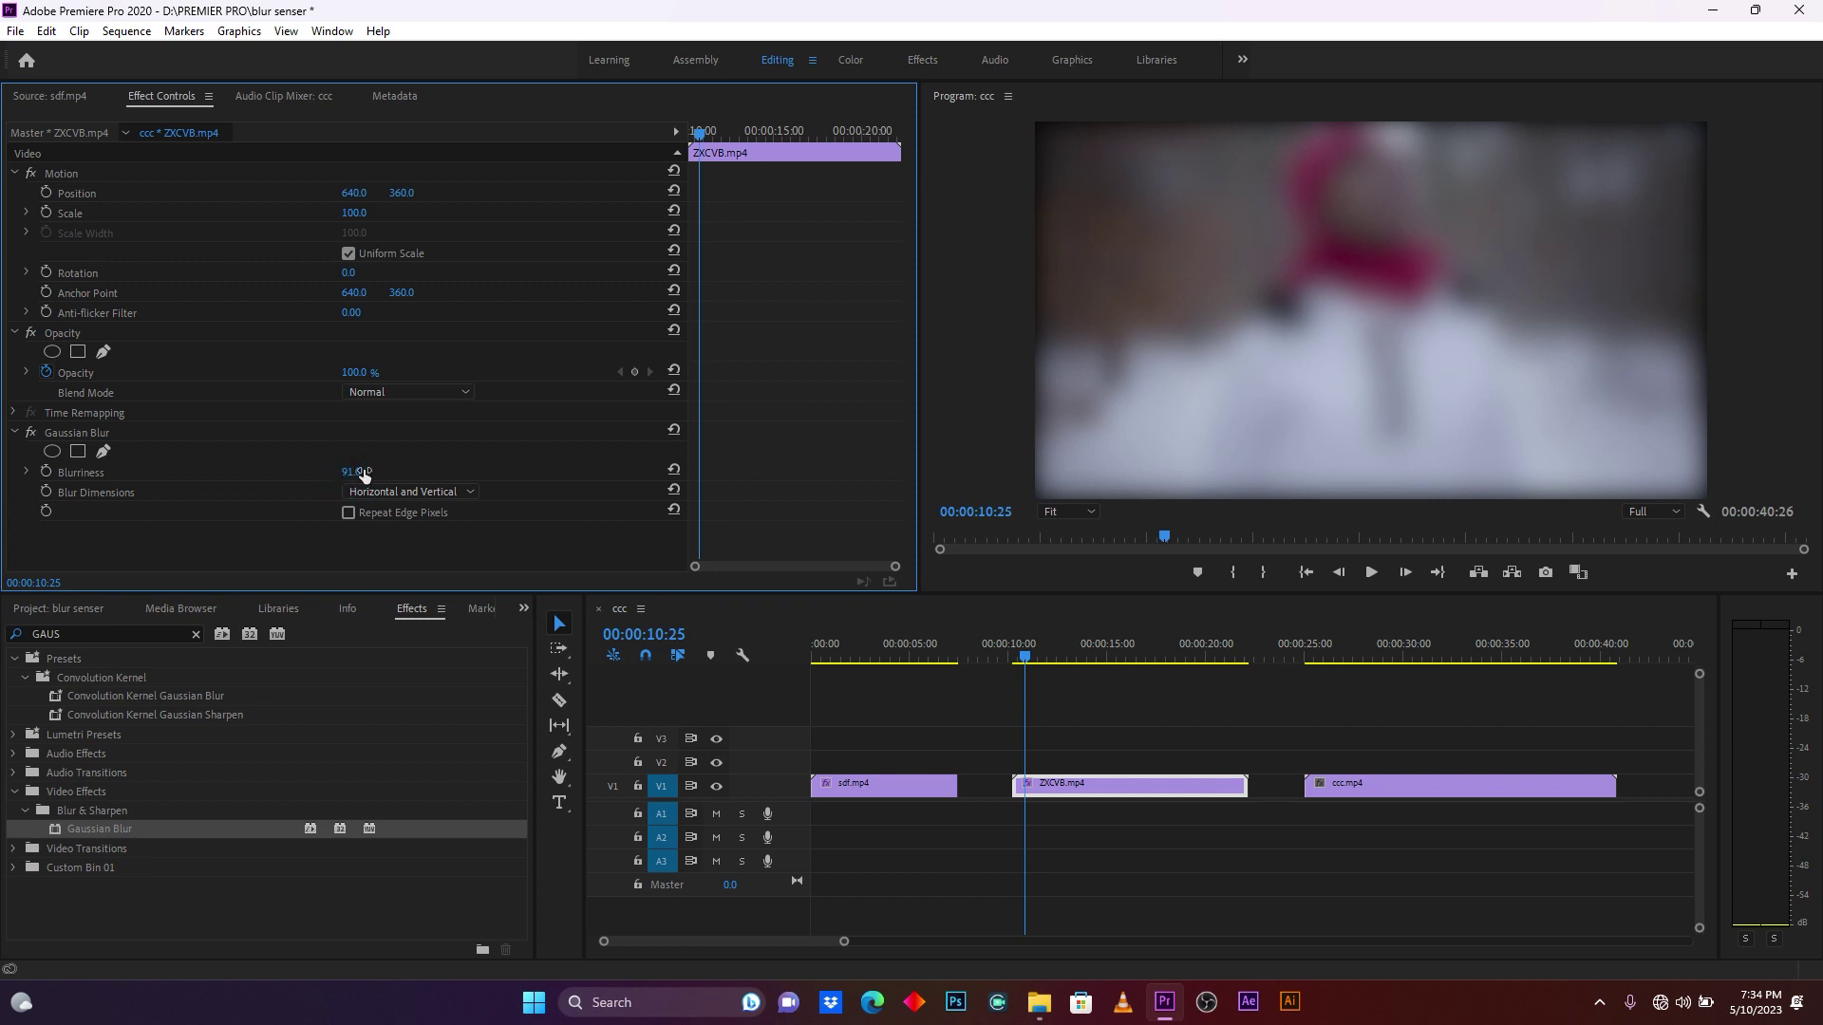
Step: Add an ellipse mask to the Gaussian Blur and go to frame 00:00:10:06
{"action": "left_click", "coordinate": [52, 452]}
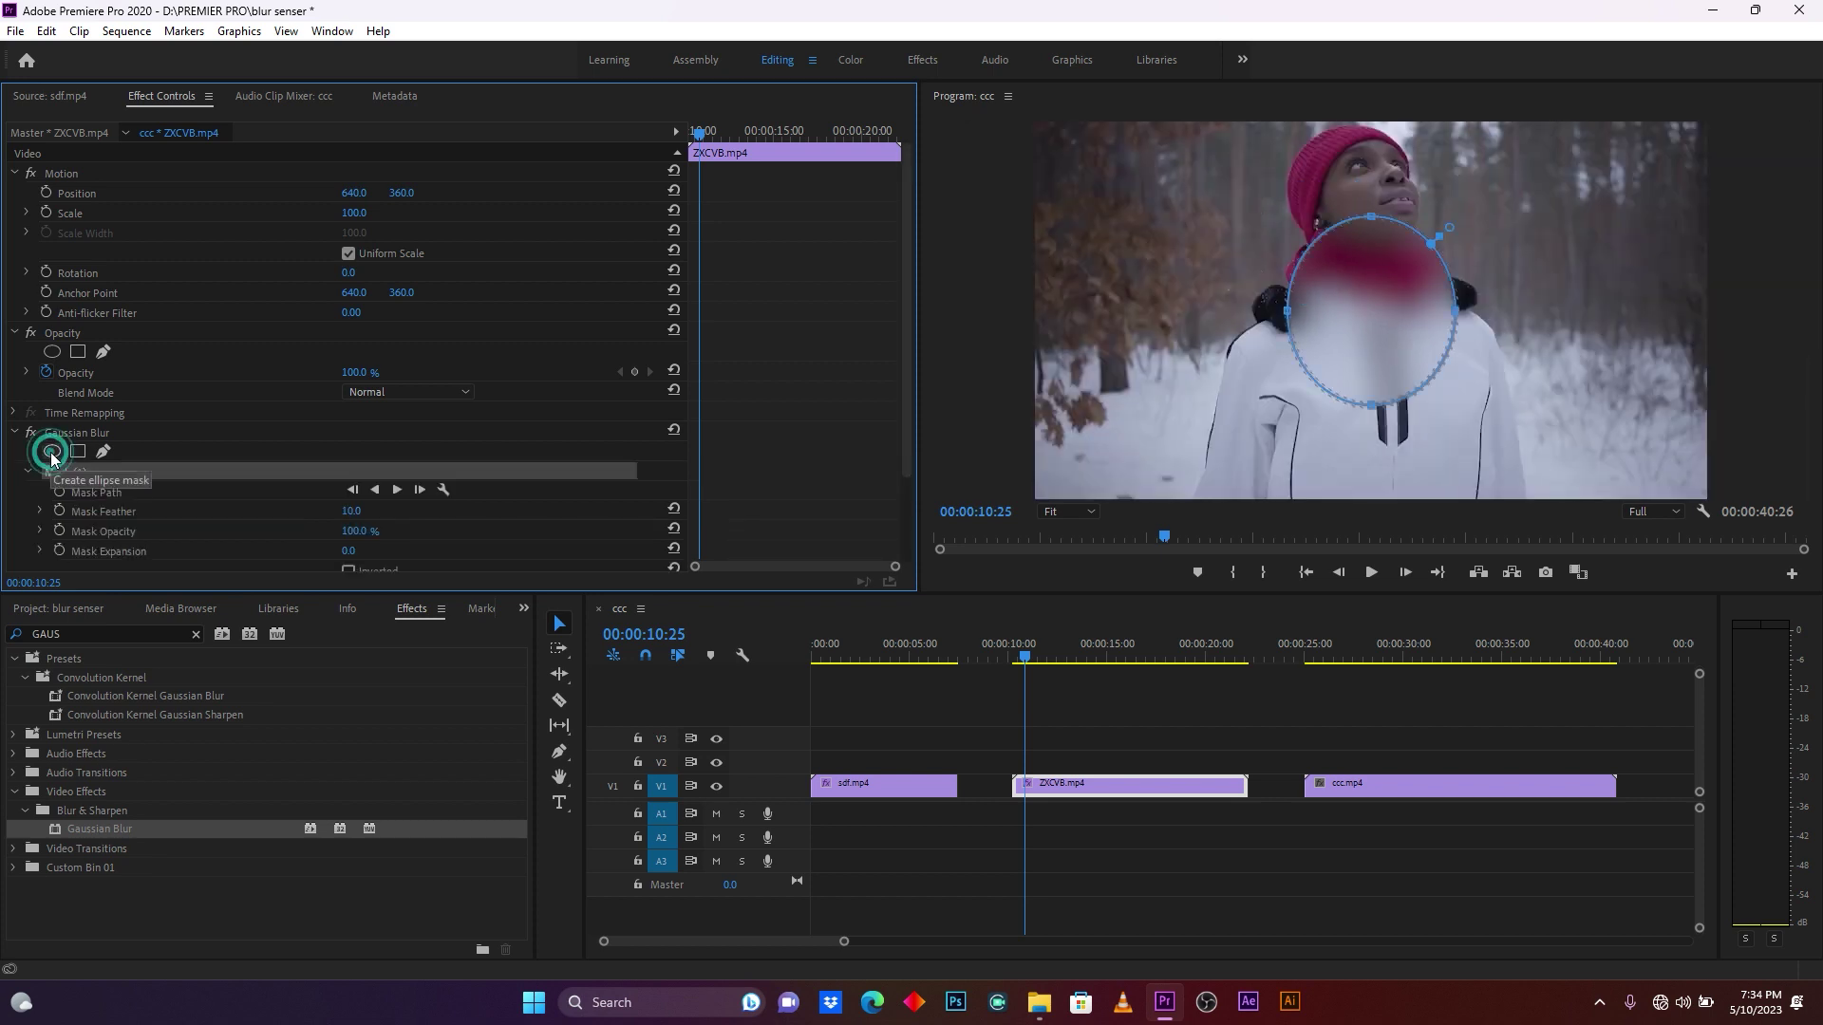
{"action": "left_click_drag", "start_coordinate": [1364, 333], "coordinate": [1382, 255]}
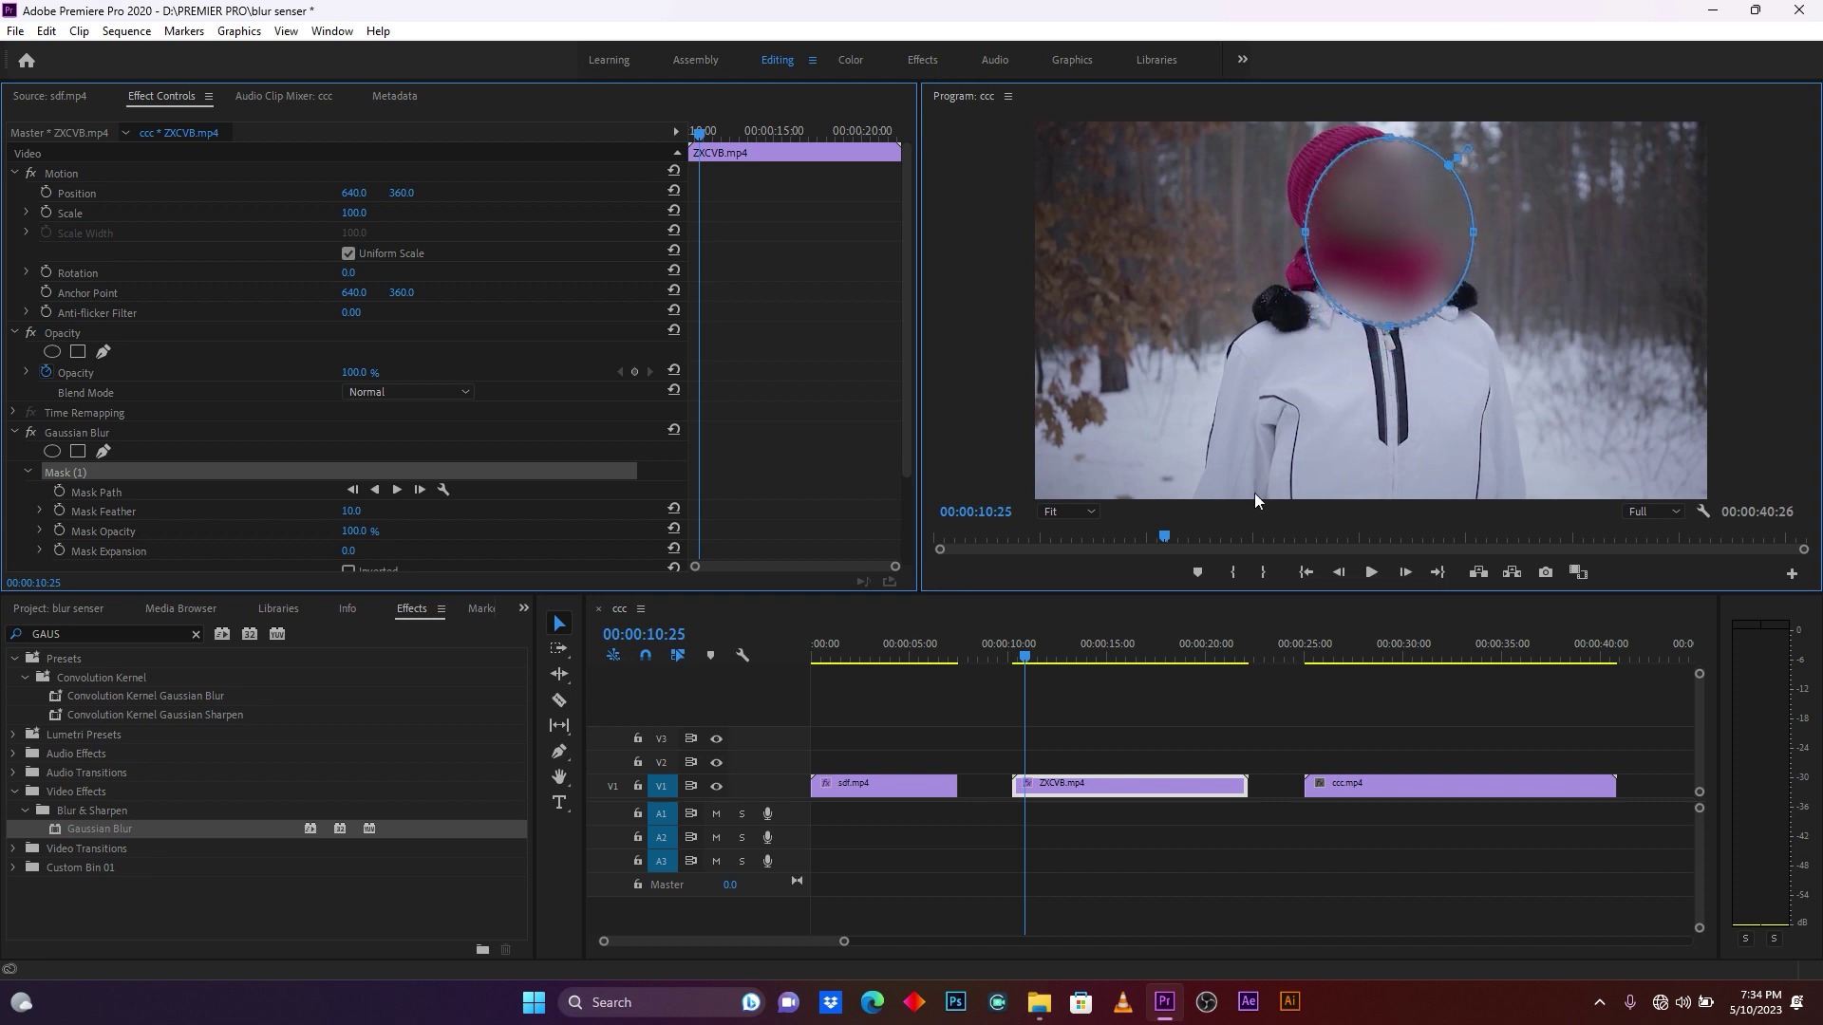
{"action": "left_click_drag", "start_coordinate": [844, 941], "coordinate": [688, 941]}
{"action": "left_click_drag", "start_coordinate": [1251, 652], "coordinate": [1159, 670]}
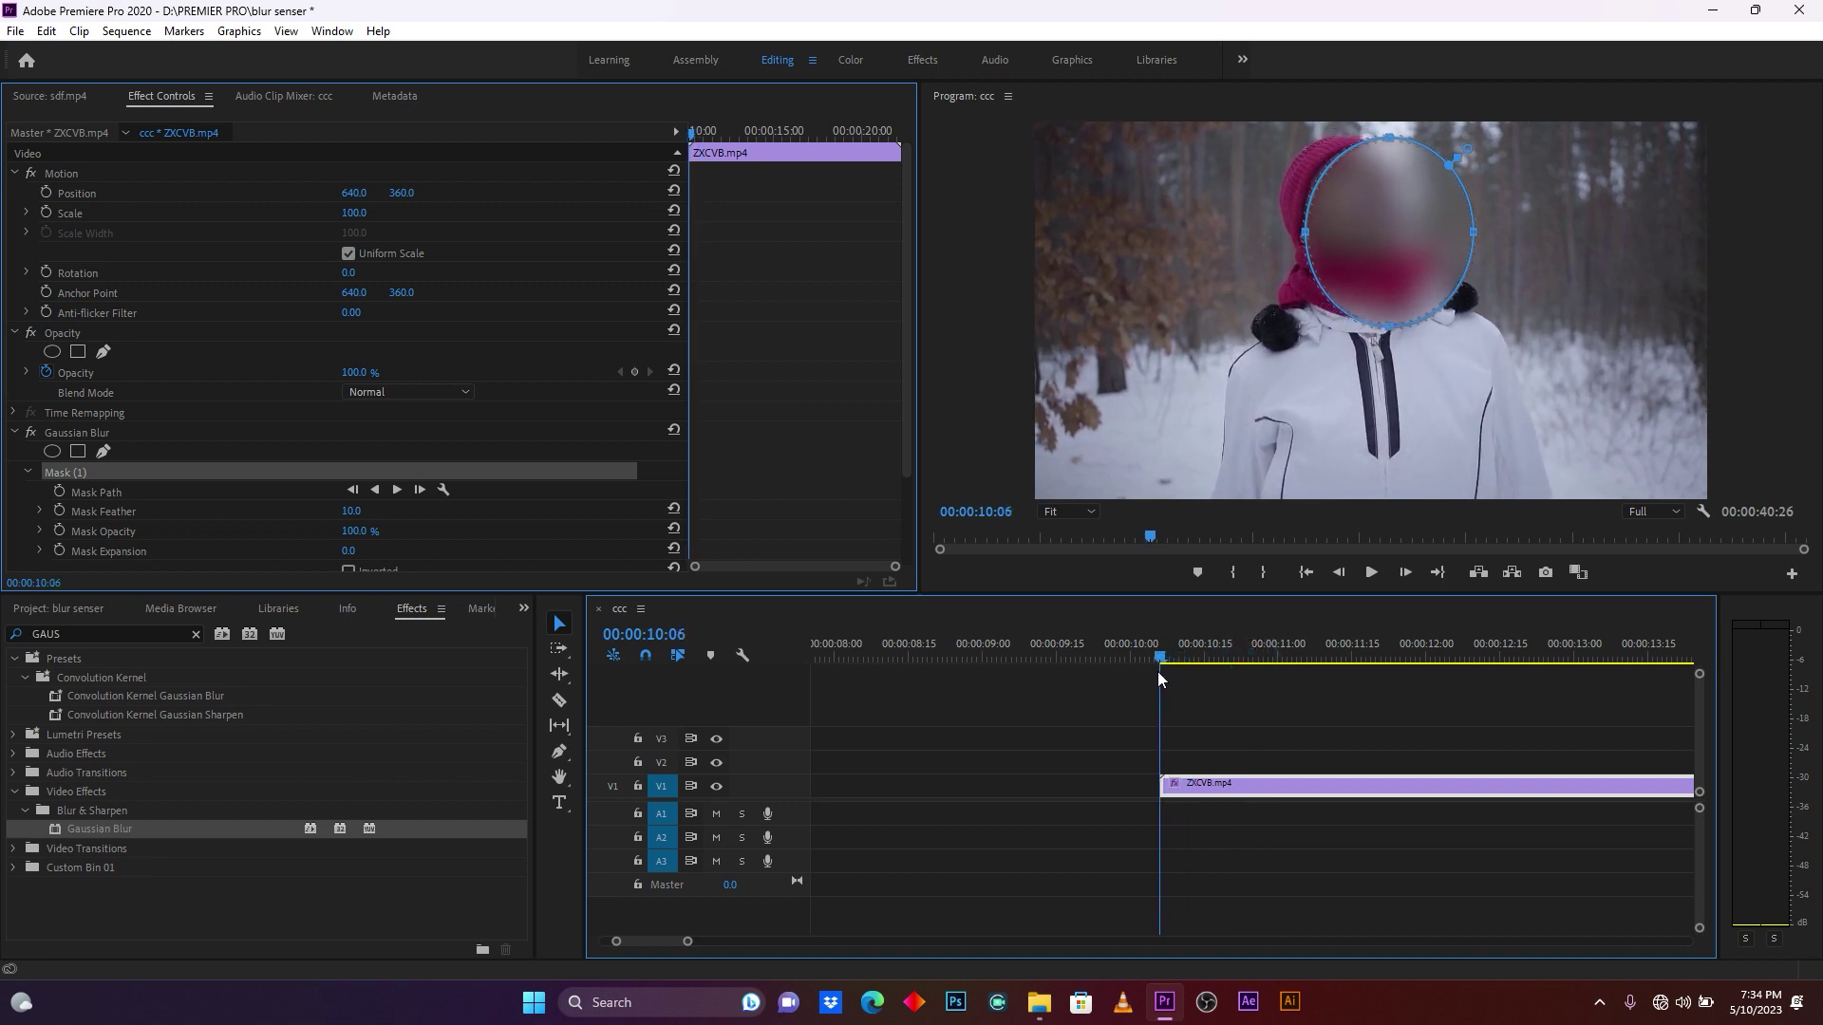
Step: Reshape the blur mask into a round oval over her face and slightly feather its edge
{"action": "left_click_drag", "start_coordinate": [1379, 232], "coordinate": [1353, 221]}
{"action": "left_click_drag", "start_coordinate": [1369, 129], "coordinate": [1367, 150]}
{"action": "left_click_drag", "start_coordinate": [1369, 321], "coordinate": [1370, 265]}
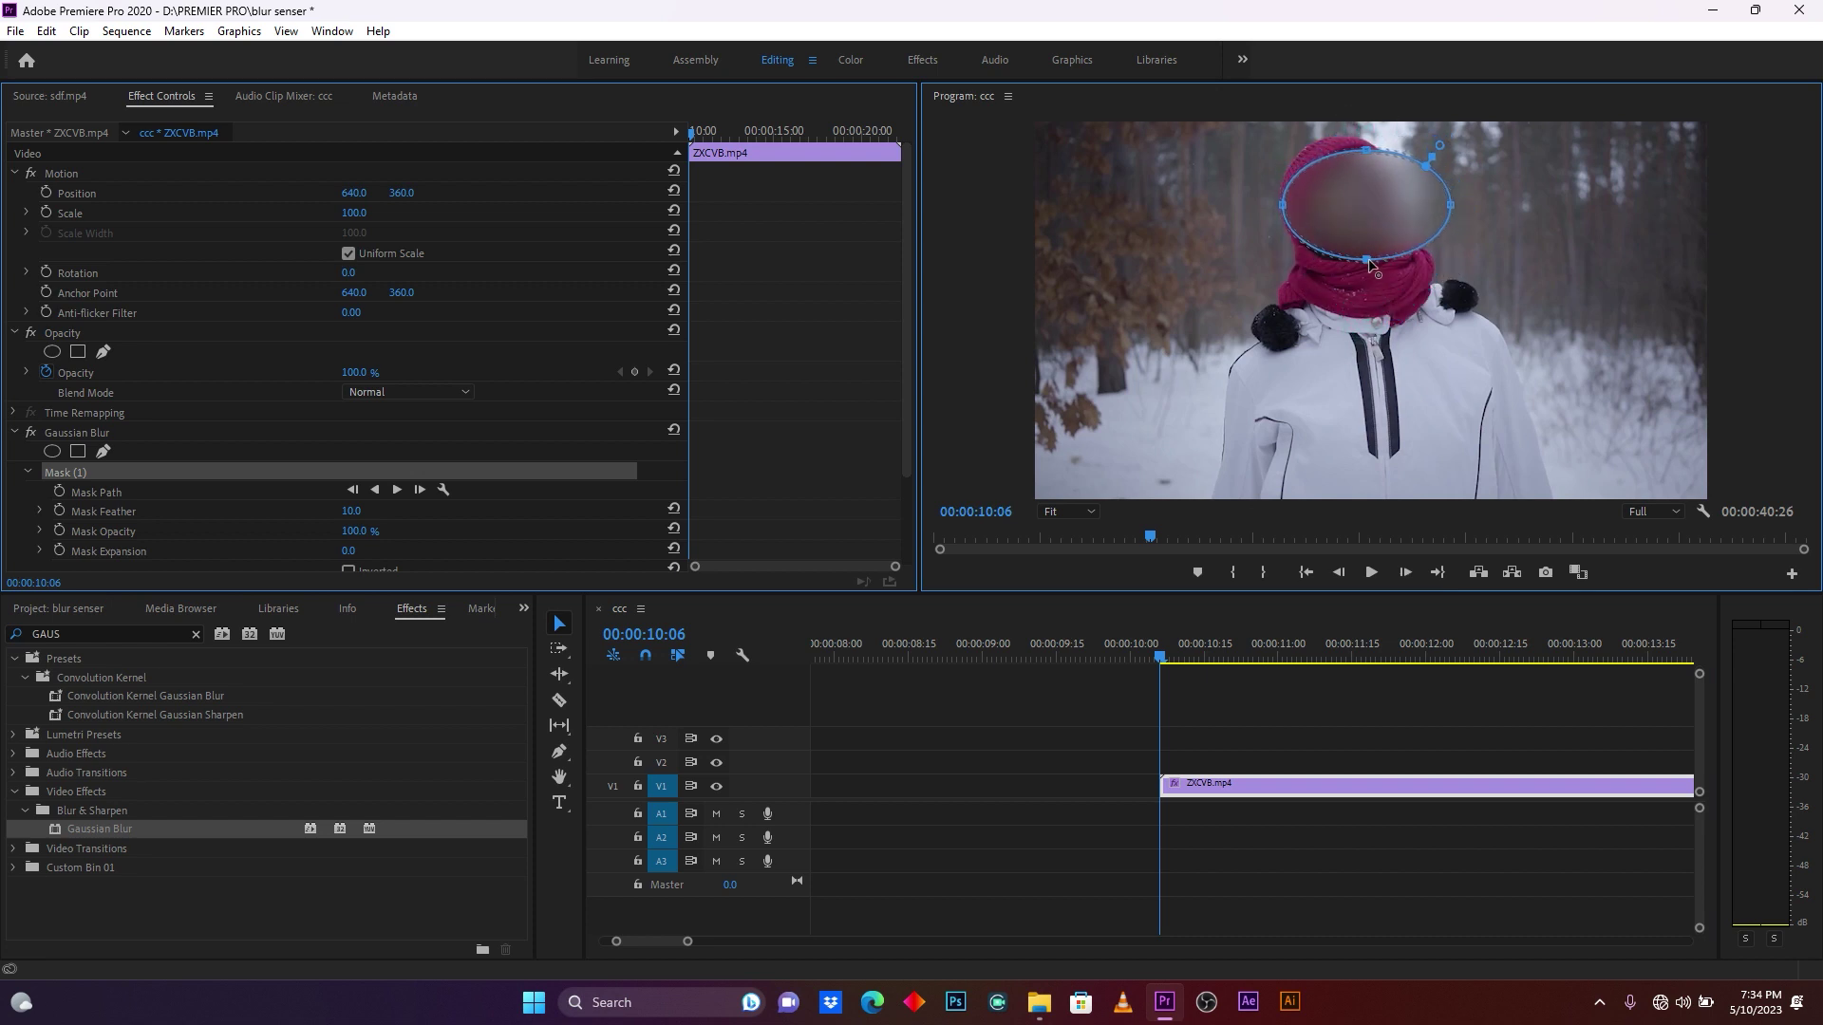
{"action": "mouse_move", "coordinate": [1282, 205]}
{"action": "left_mouse_down"}
{"action": "mouse_move", "coordinate": [1353, 207]}
{"action": "mouse_move", "coordinate": [1306, 202]}
{"action": "left_mouse_up"}
{"action": "mouse_move", "coordinate": [1451, 207]}
{"action": "left_mouse_down"}
{"action": "mouse_move", "coordinate": [1410, 218]}
{"action": "mouse_move", "coordinate": [1421, 203]}
{"action": "left_mouse_up"}
{"action": "left_click_drag", "start_coordinate": [1364, 265], "coordinate": [1361, 270]}
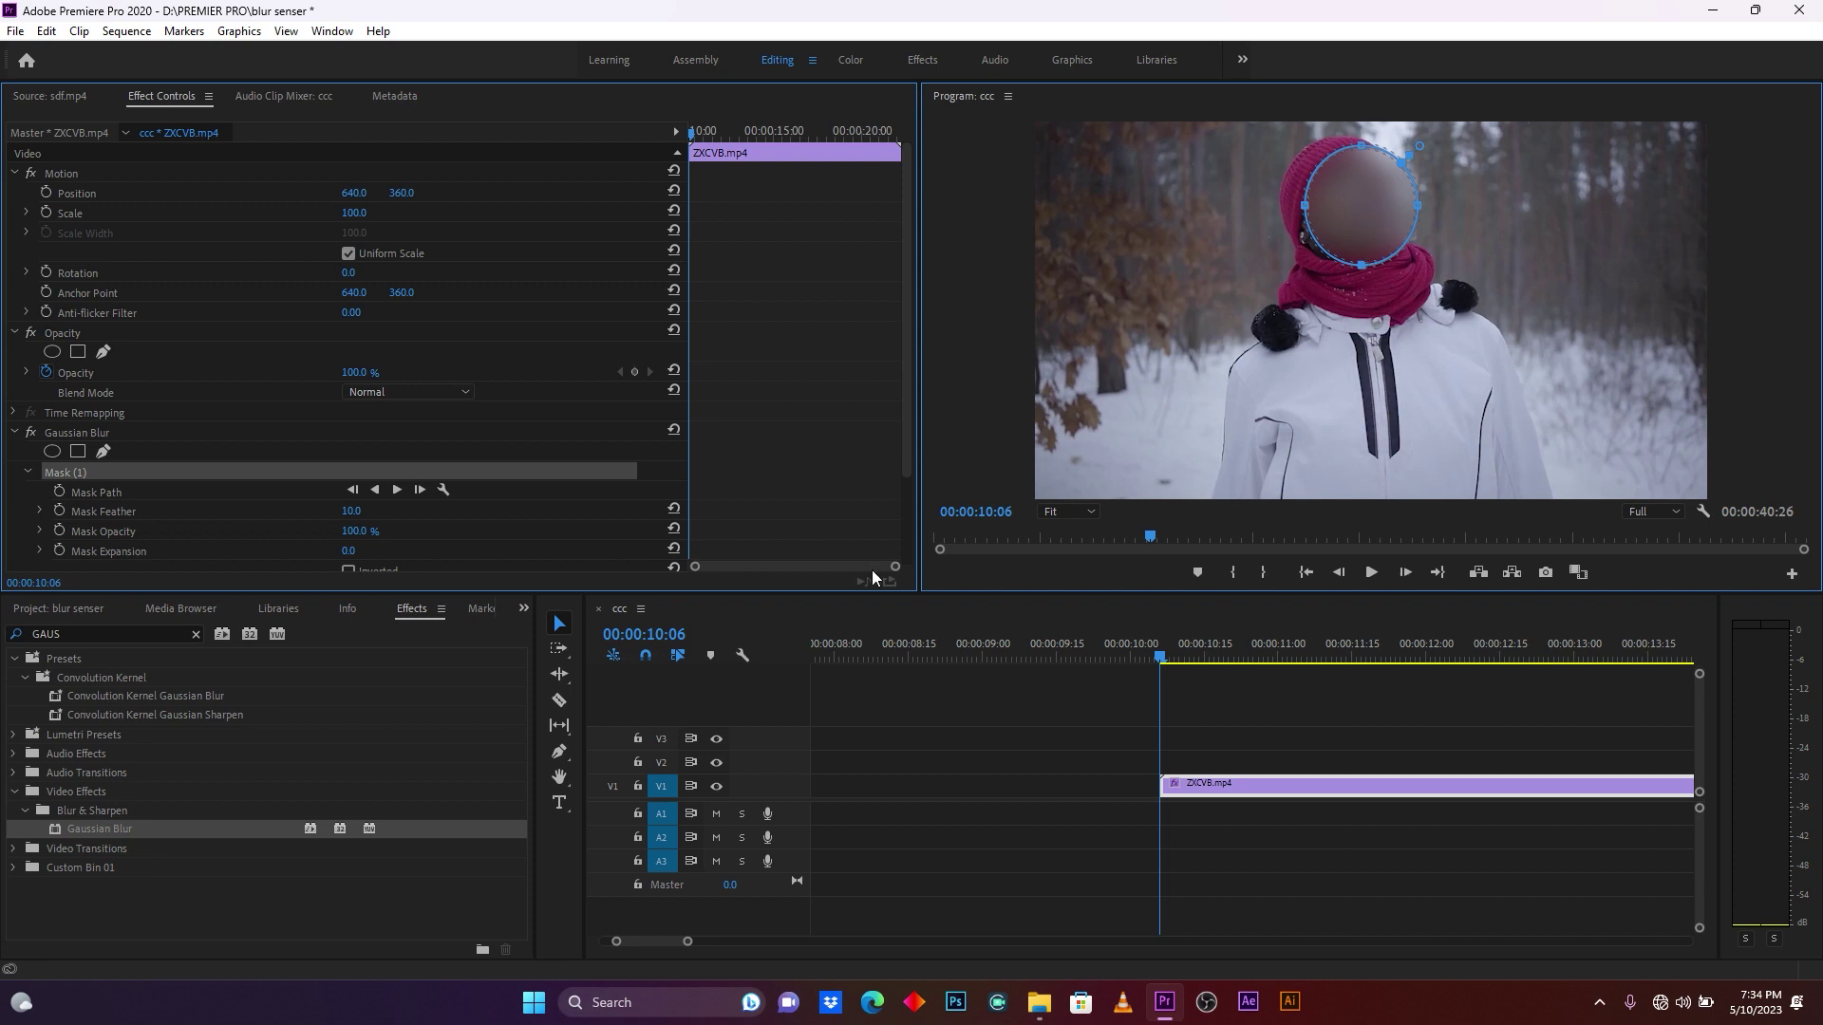
{"action": "left_click_drag", "start_coordinate": [902, 439], "coordinate": [907, 541]}
{"action": "left_click_drag", "start_coordinate": [351, 401], "coordinate": [384, 401]}
Step: Reselect ZXCVB.mp4 and set the blur mask's feather to 26.0
{"action": "left_click", "coordinate": [974, 393]}
{"action": "left_click", "coordinate": [1210, 708]}
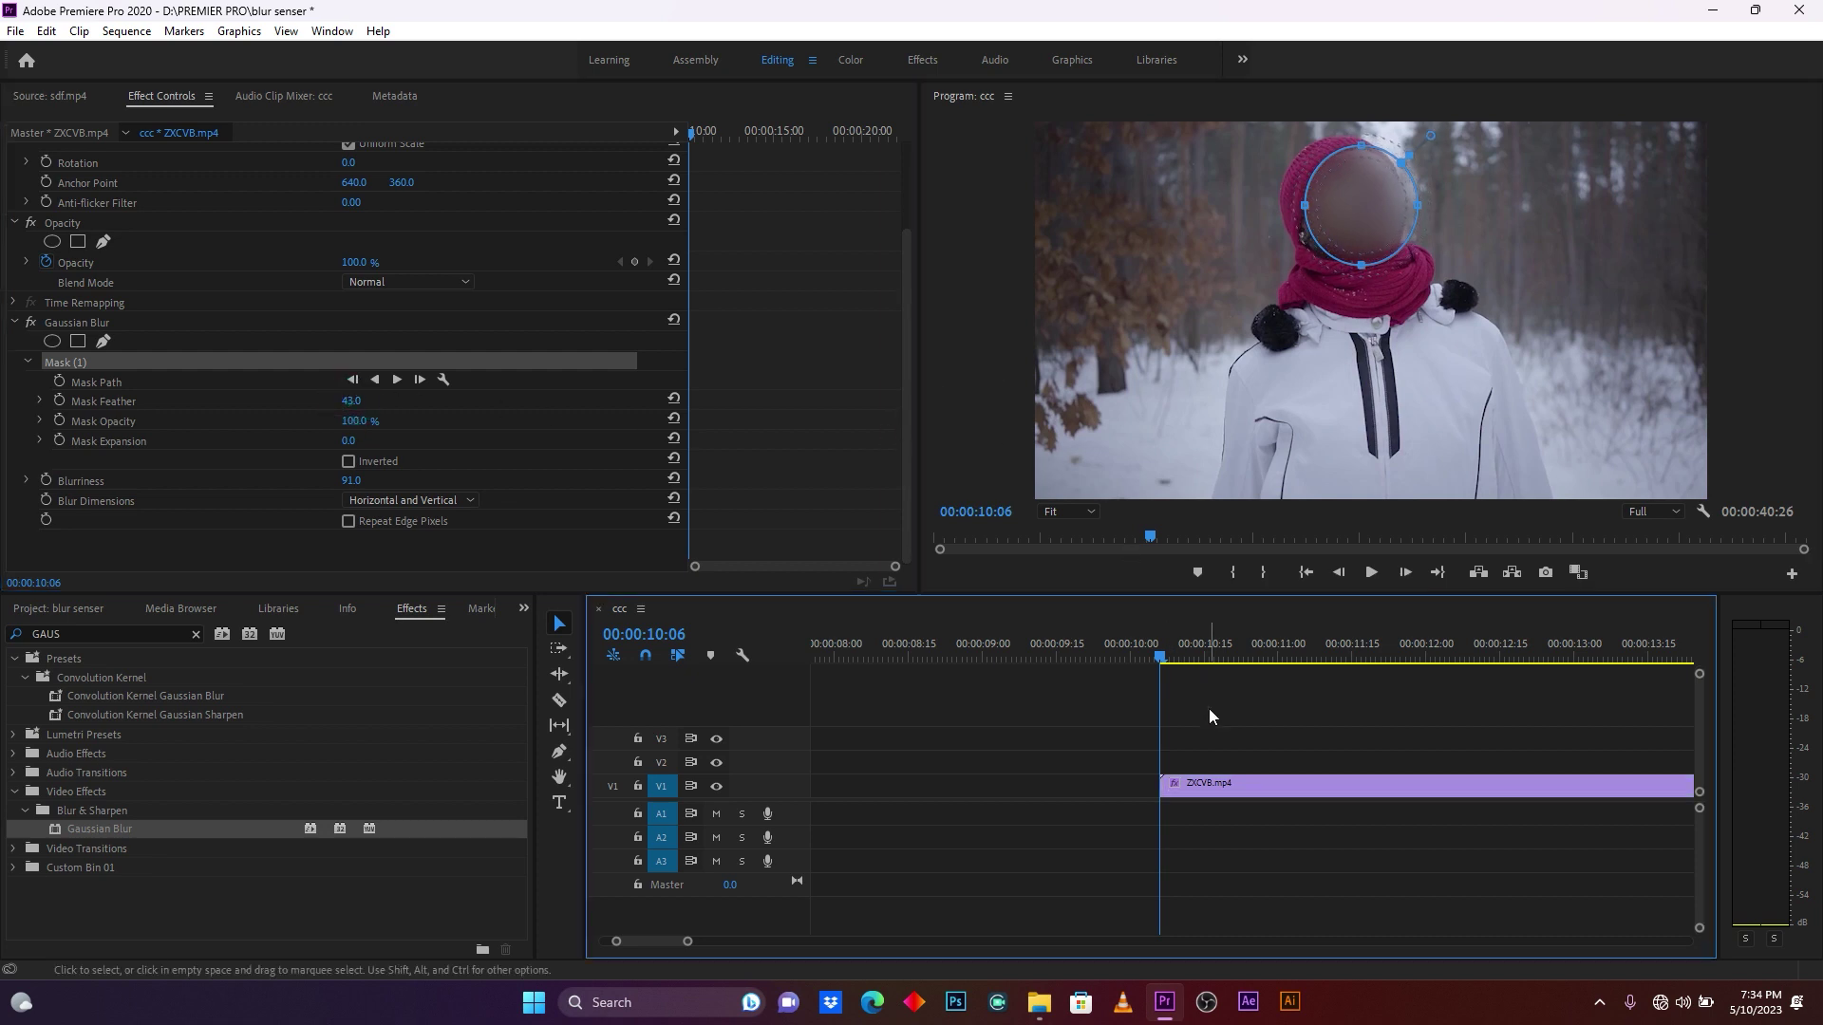
{"action": "left_click", "coordinate": [1211, 780]}
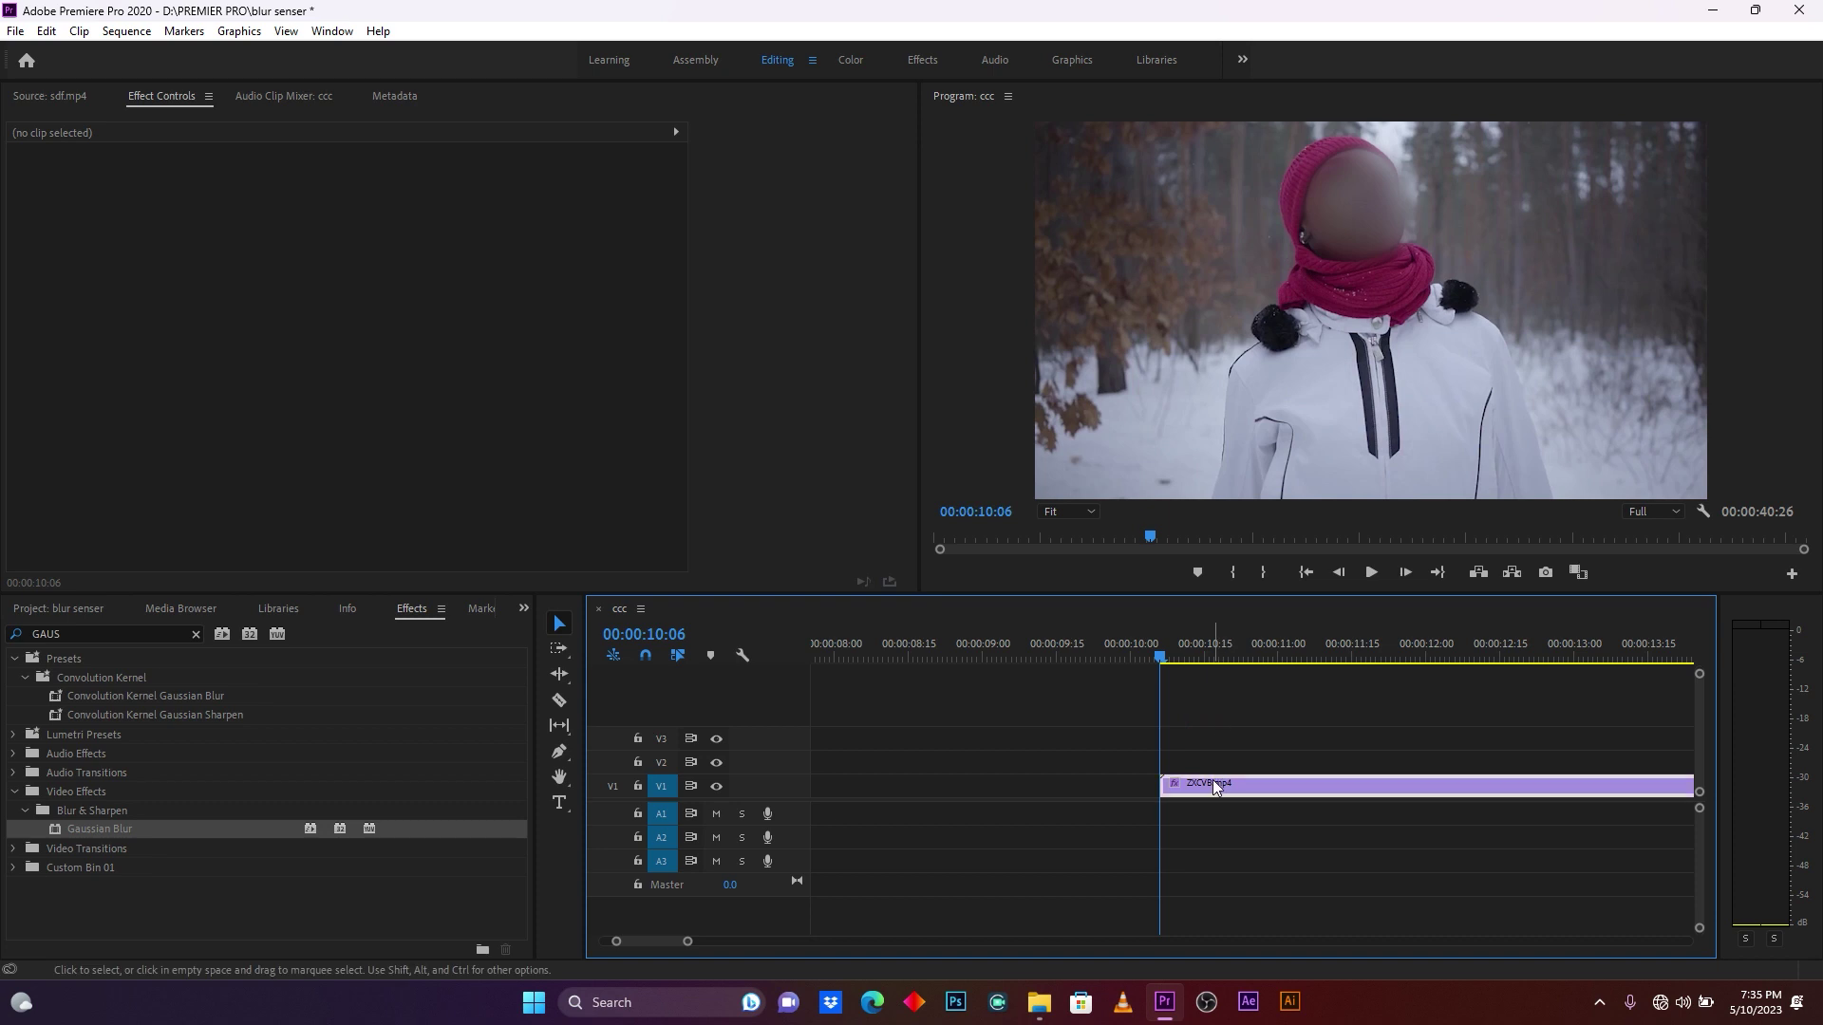
{"action": "left_click_drag", "start_coordinate": [355, 513], "coordinate": [554, 614]}
{"action": "key", "text": "ctrl+z"}
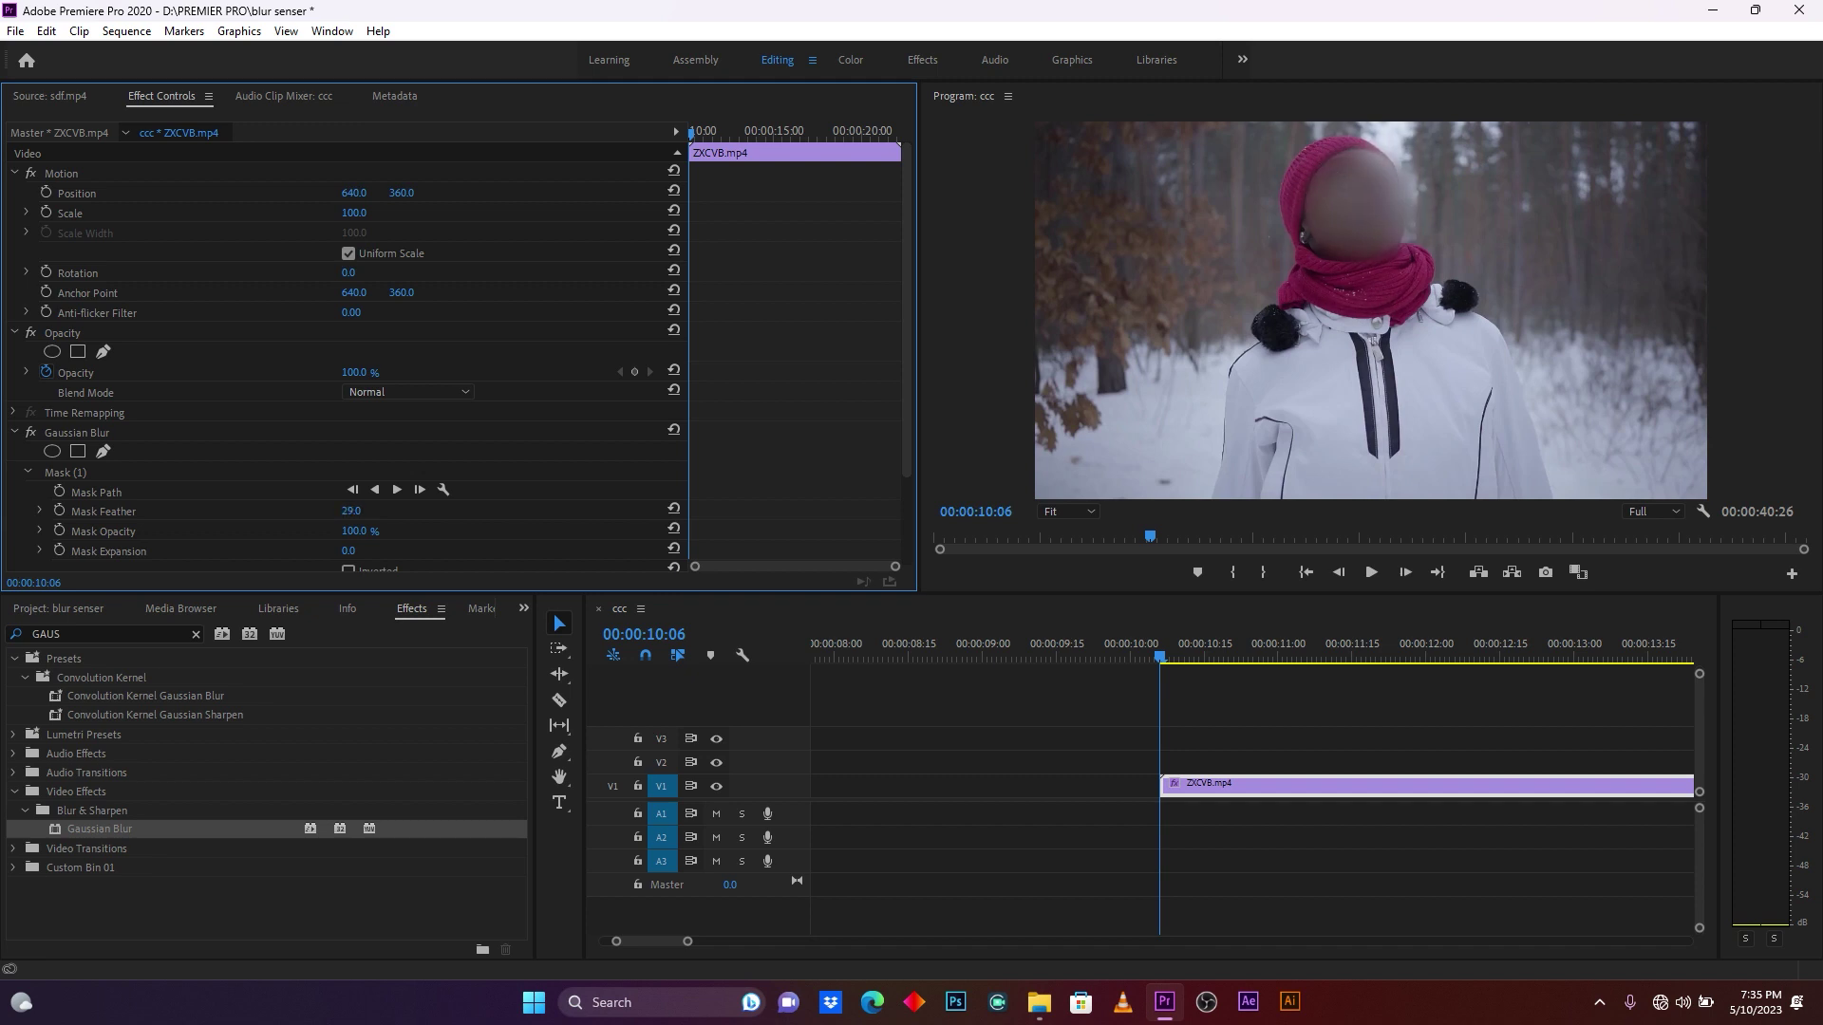
{"action": "left_click", "coordinate": [367, 514]}
Step: Add a Mask Path keyframe at 00:00:10:06 and zoom the timeline around the clip
{"action": "left_click", "coordinate": [60, 492]}
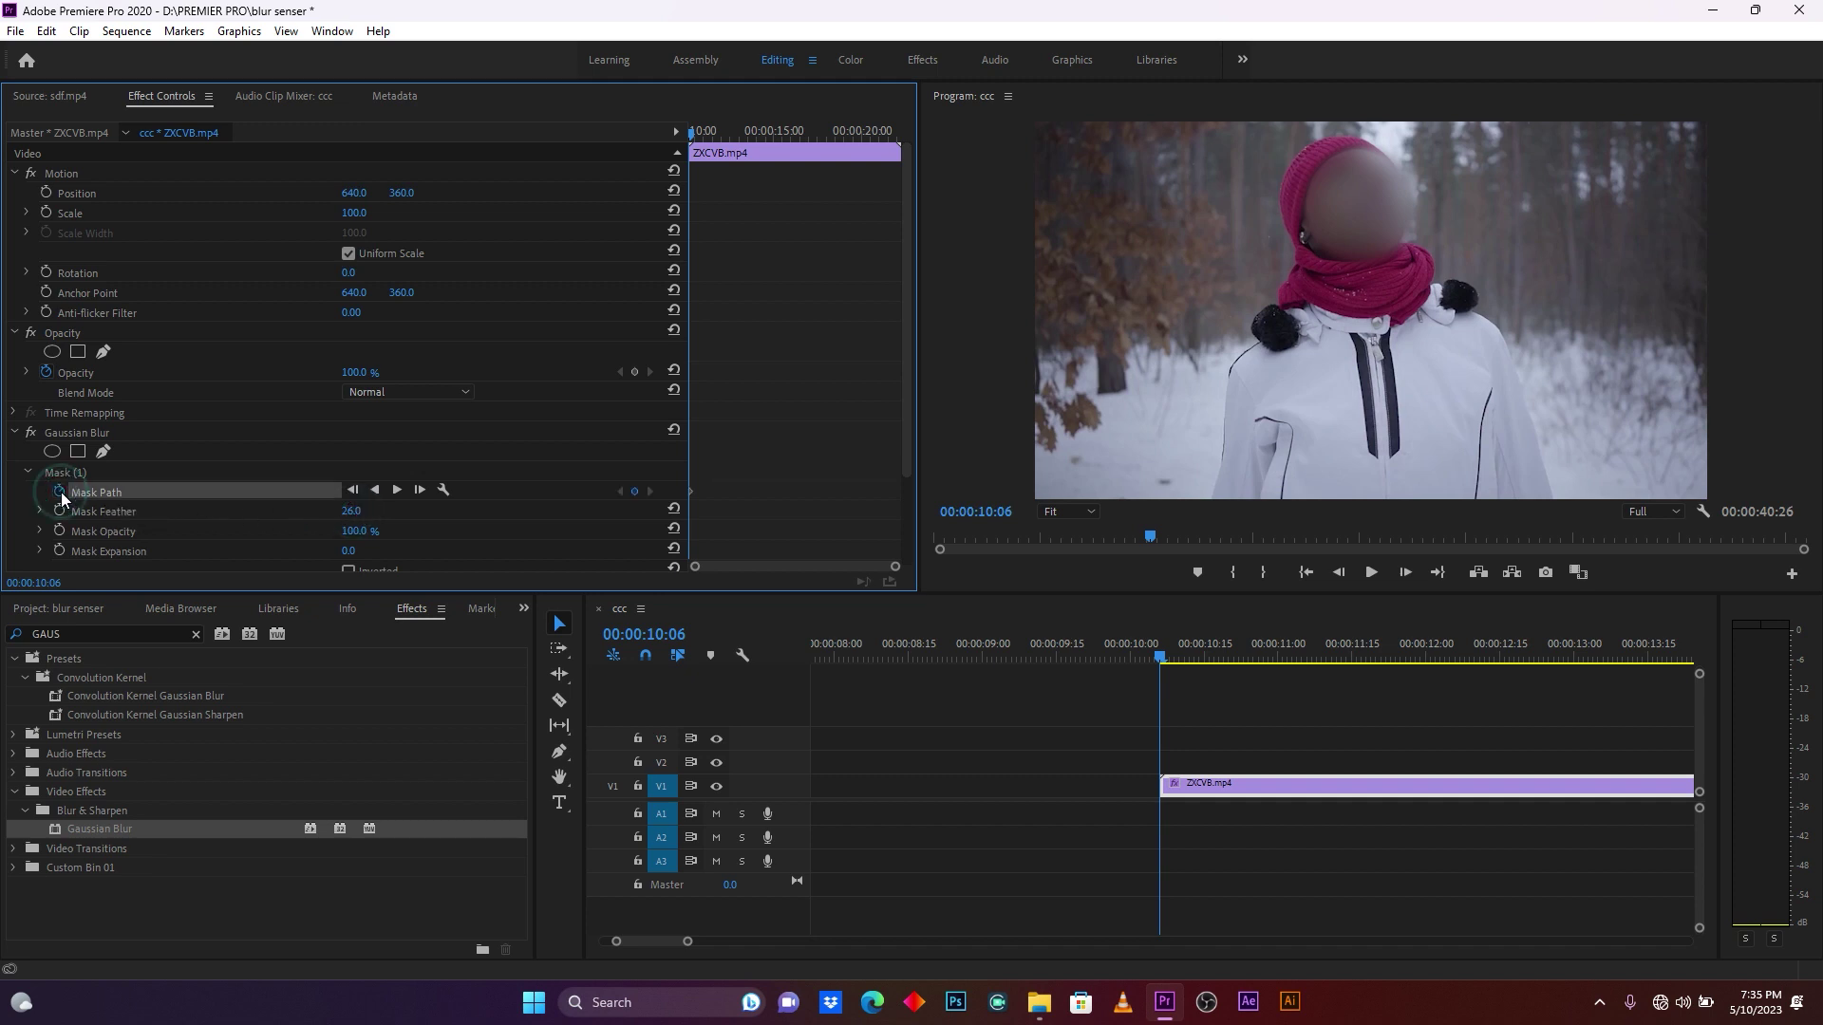
{"action": "left_click_drag", "start_coordinate": [900, 432], "coordinate": [910, 517]}
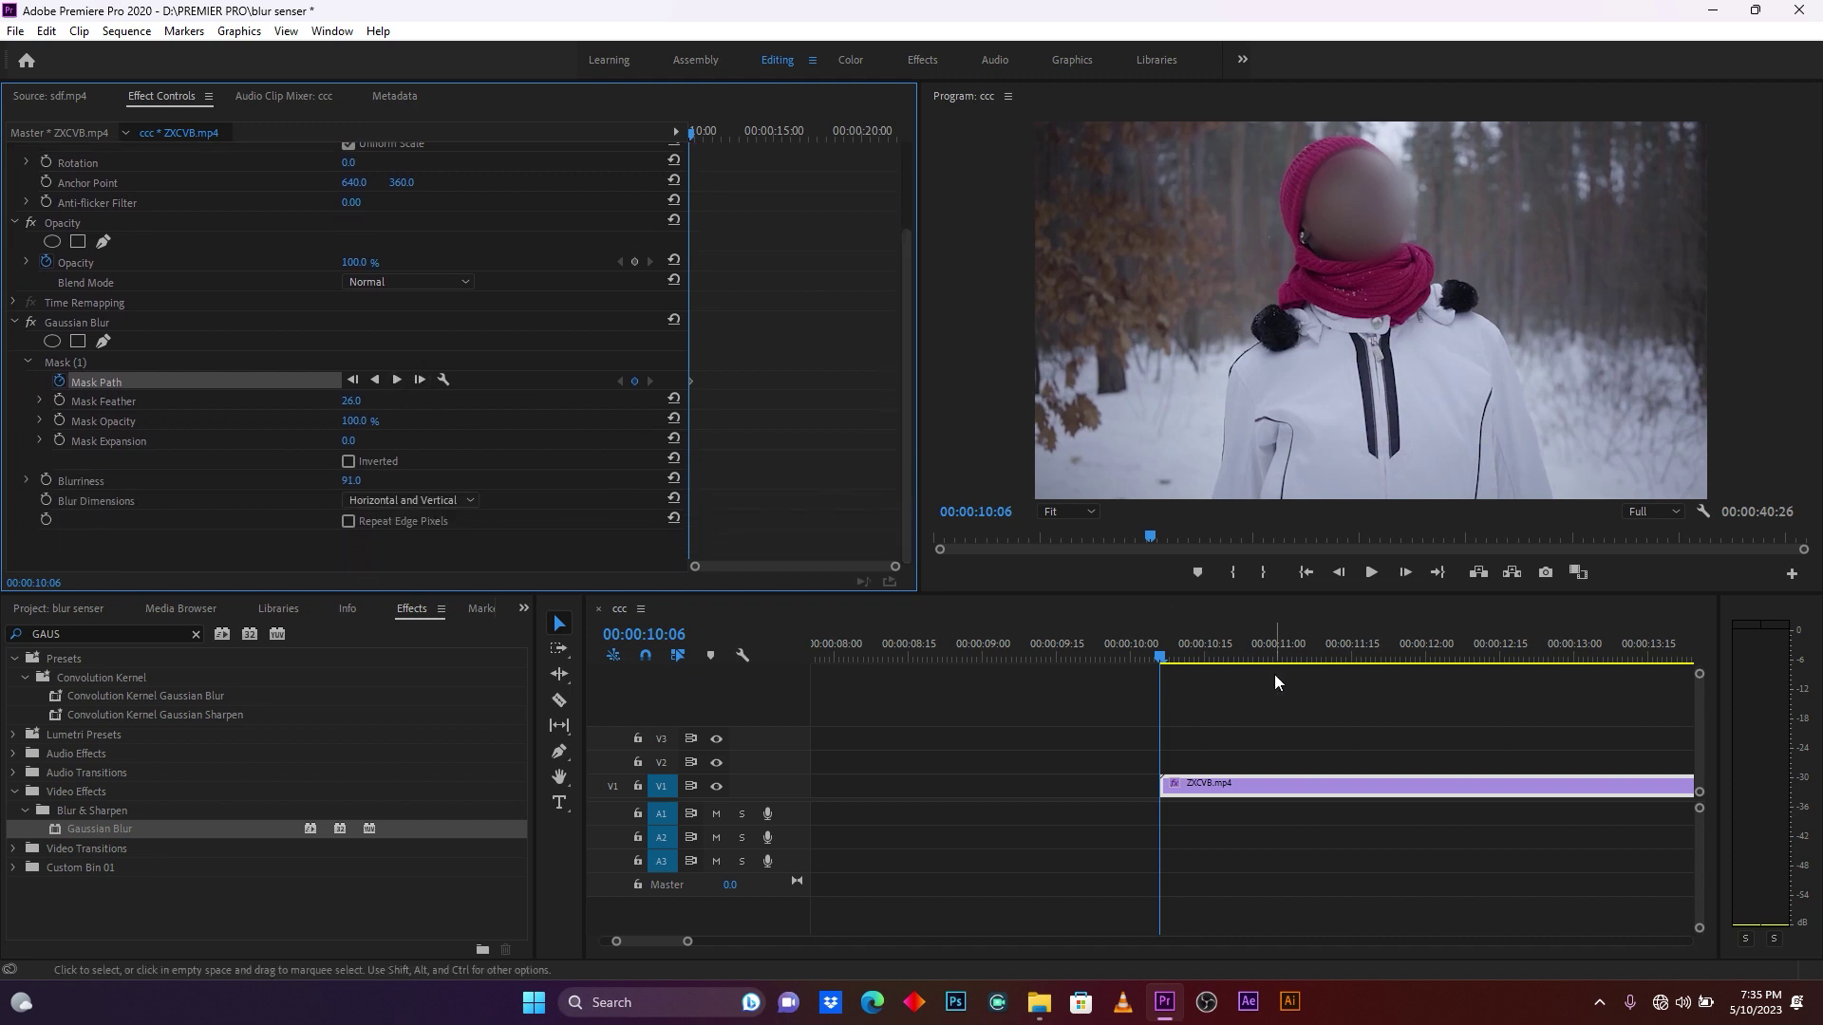
{"action": "left_click_drag", "start_coordinate": [690, 944], "coordinate": [770, 941]}
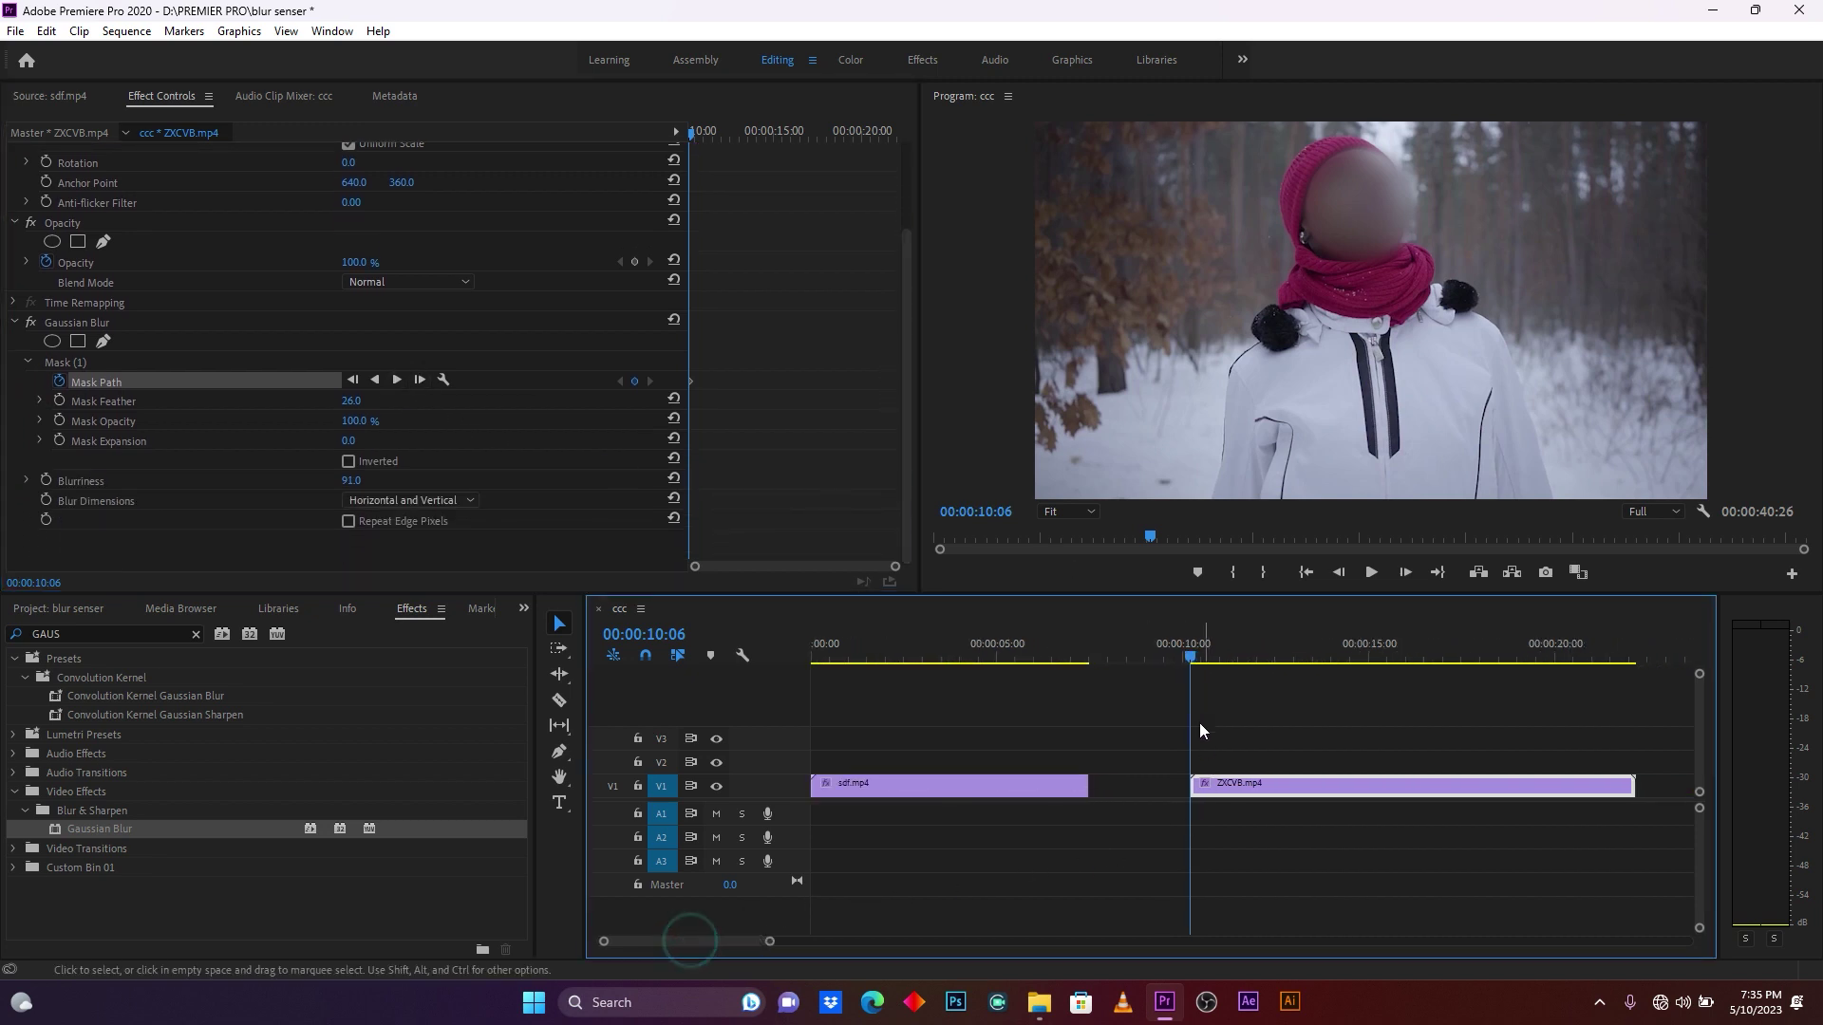
{"action": "left_click", "coordinate": [1194, 653]}
{"action": "mouse_move", "coordinate": [1194, 651]}
{"action": "left_mouse_down"}
{"action": "mouse_move", "coordinate": [1621, 664]}
{"action": "mouse_move", "coordinate": [1192, 667]}
{"action": "left_mouse_up"}
{"action": "left_click_drag", "start_coordinate": [769, 941], "coordinate": [727, 946]}
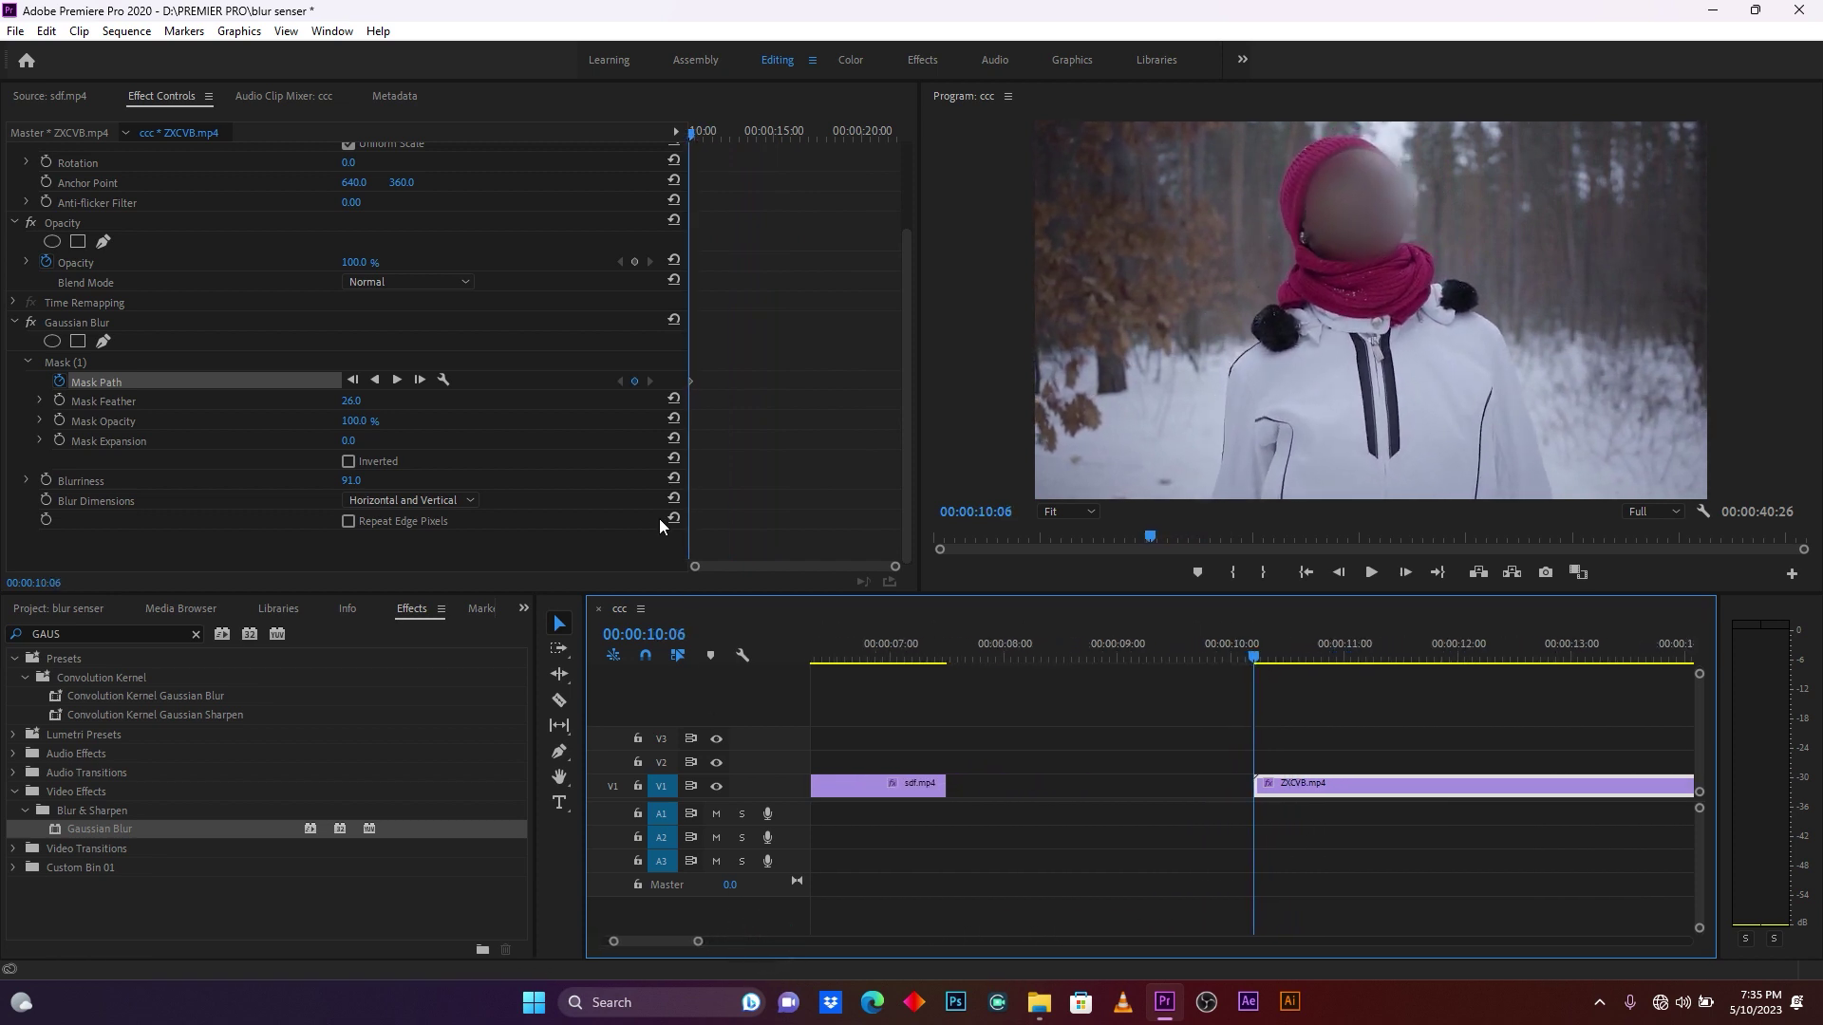
Step: Track the face blur mask forward through ZXCVB.mp4, then replay it from 10:09 to verify
{"action": "left_click", "coordinate": [397, 380]}
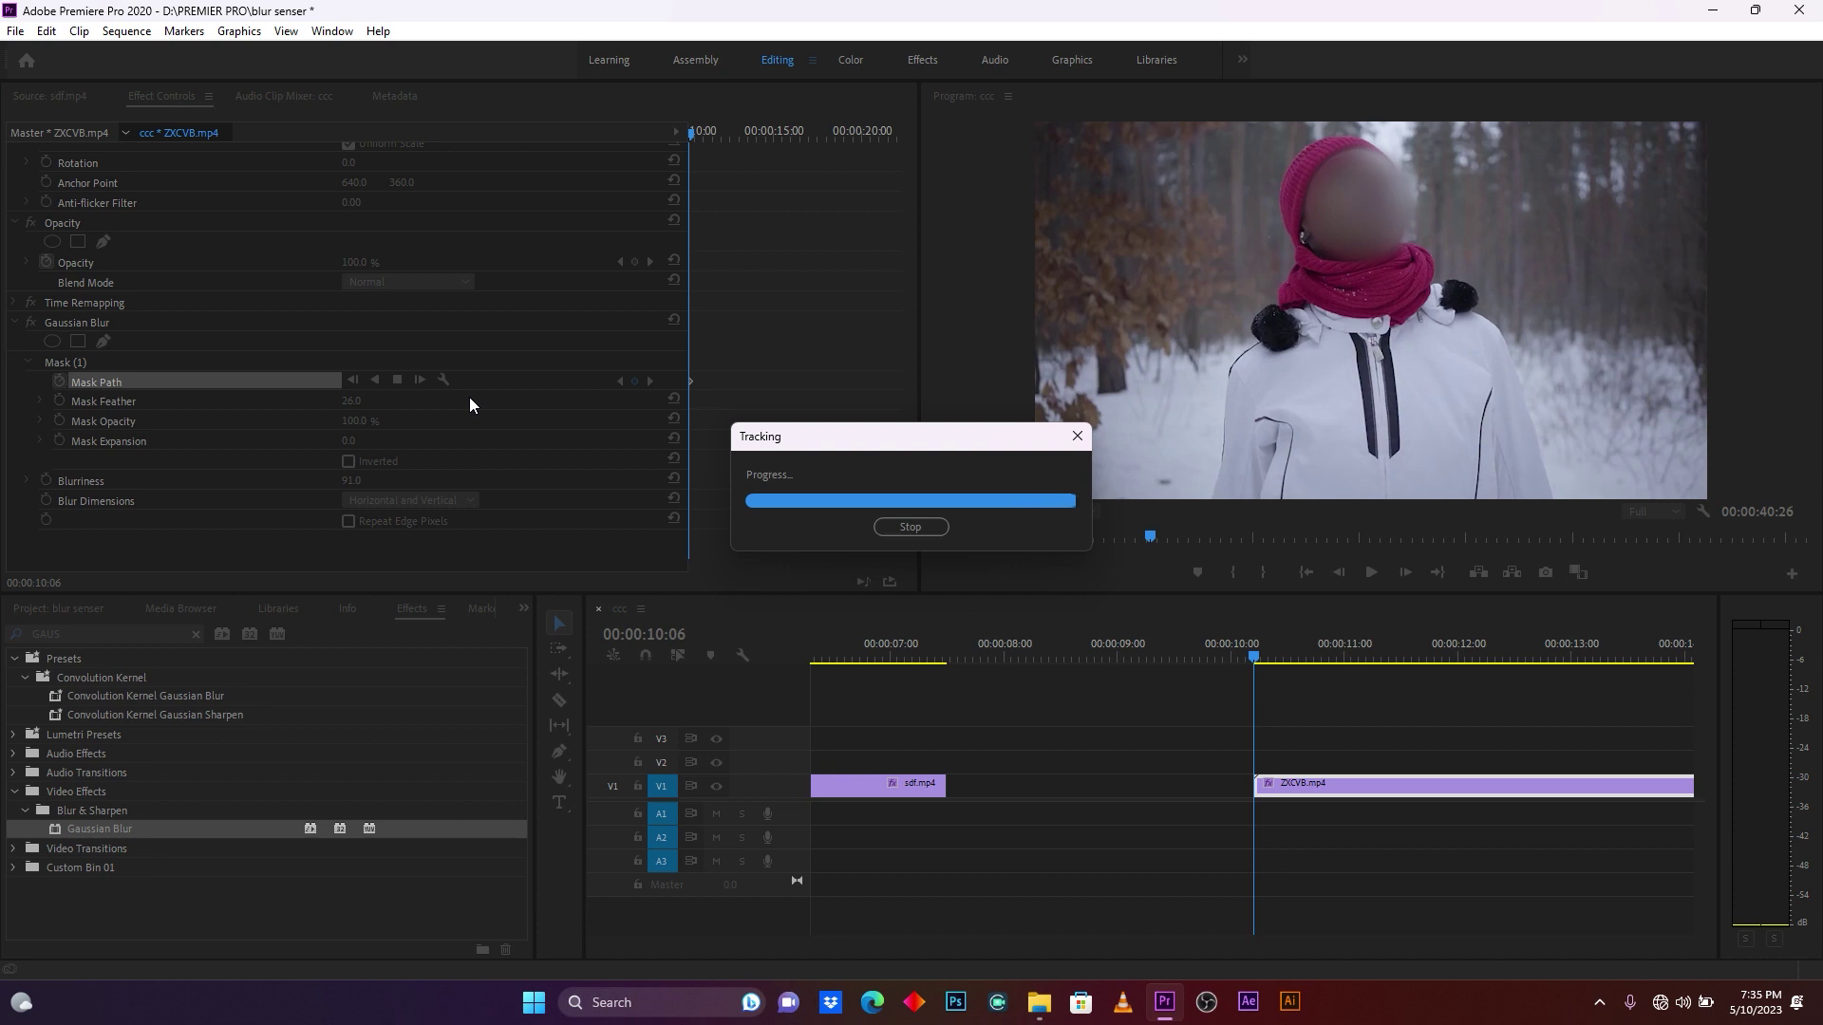
{"action": "left_click_drag", "start_coordinate": [717, 941], "coordinate": [867, 940]}
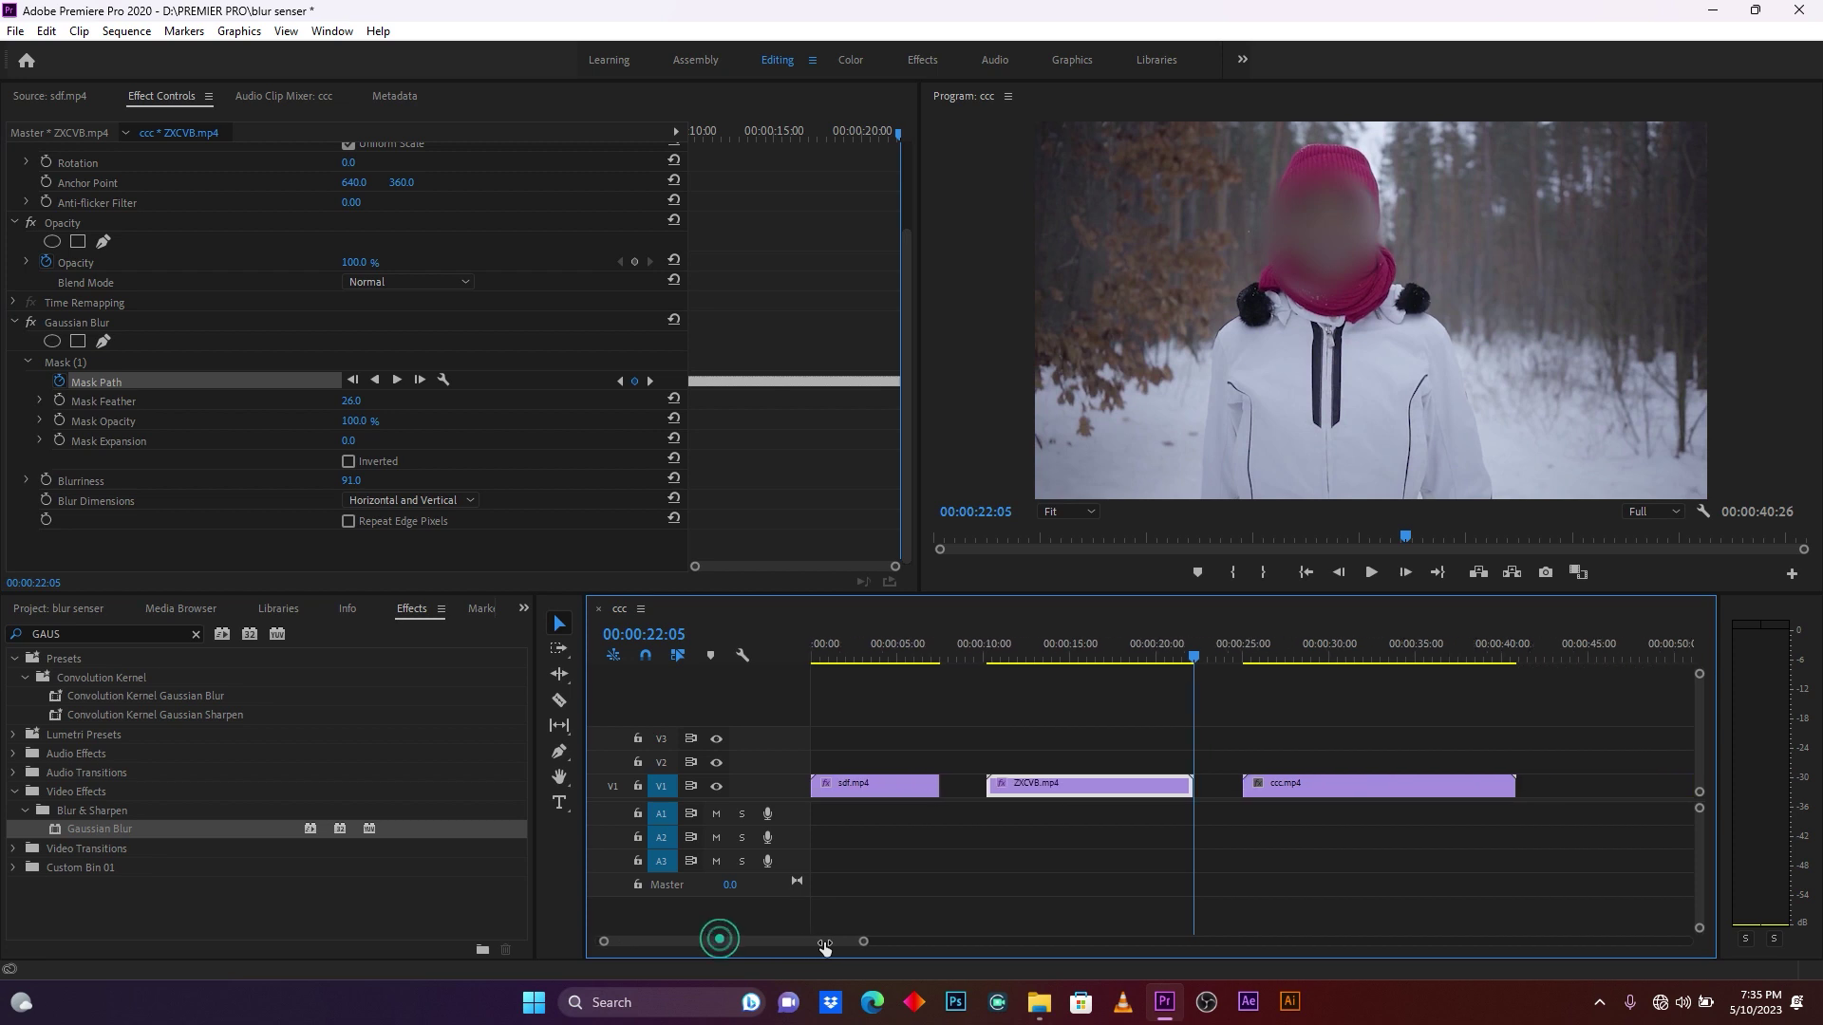
{"action": "left_click", "coordinate": [987, 655]}
{"action": "key", "text": "space"}
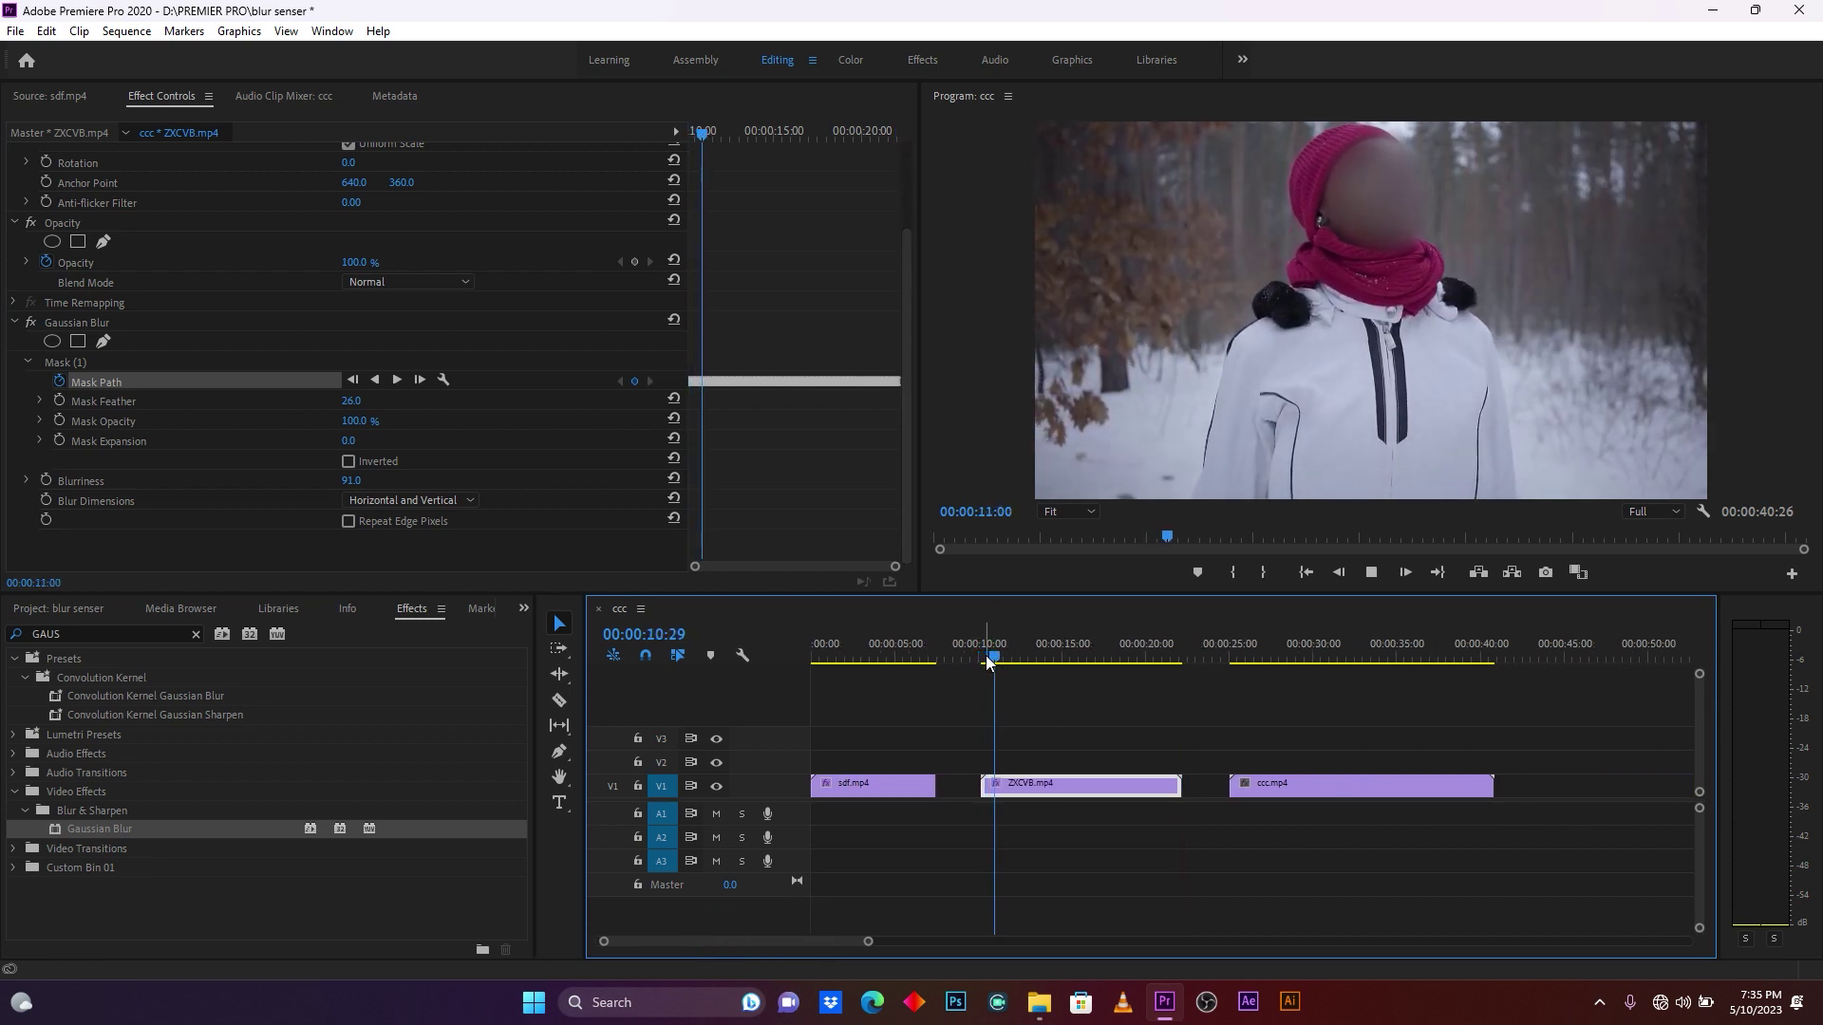